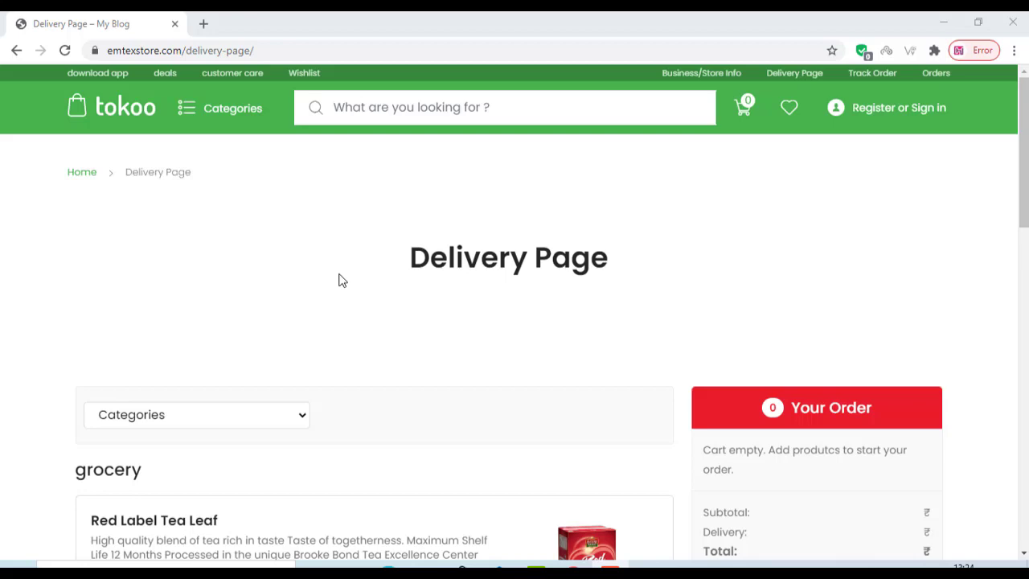
Step: Start a delivery order from the GoSriKi Women's Straight Kurta, filling in the customer's name, phone and address details
scroll(338, 280, "down", 4)
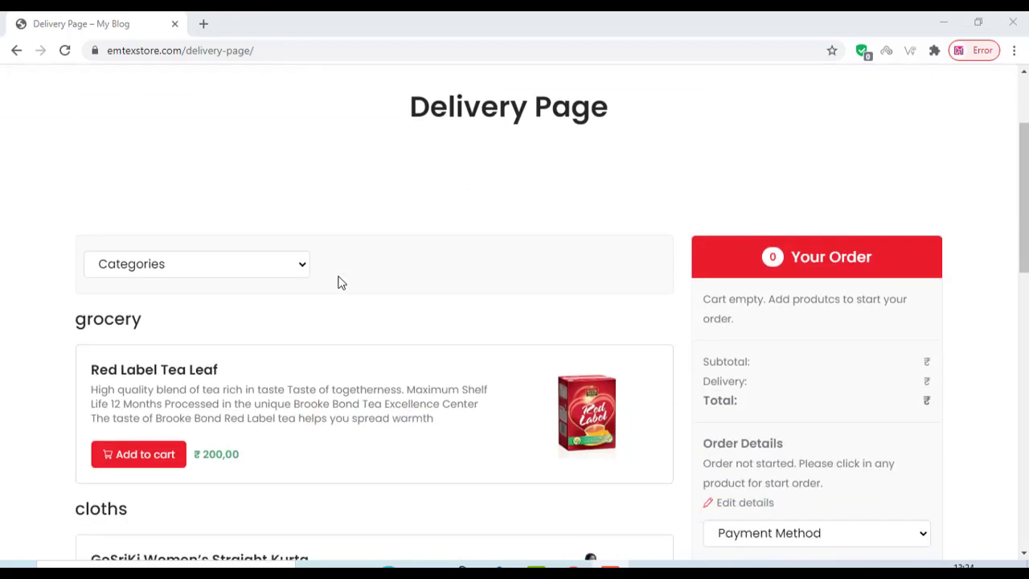
scroll(318, 315, "down", 1)
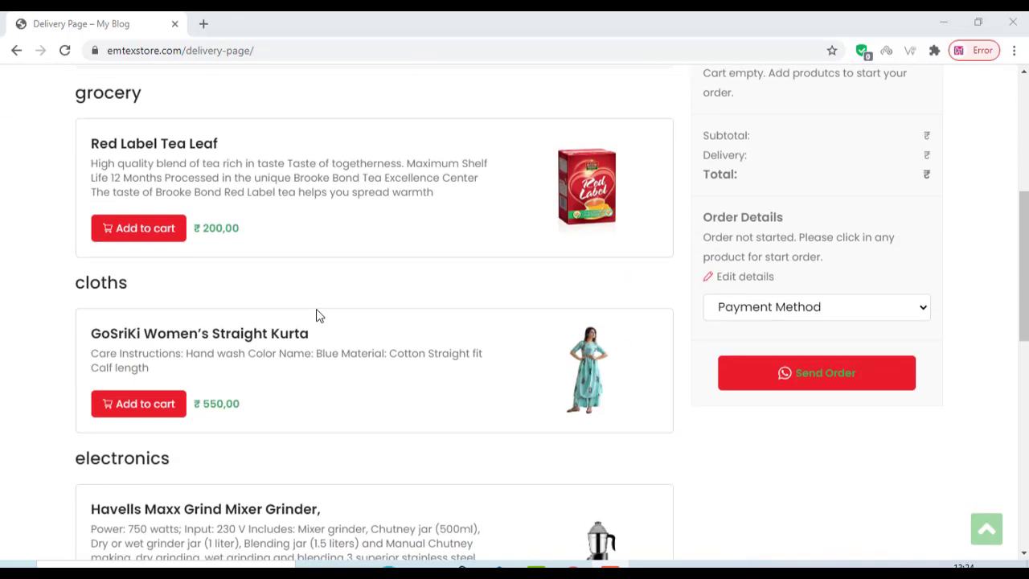
scroll(318, 315, "down", 2)
left_click(166, 253)
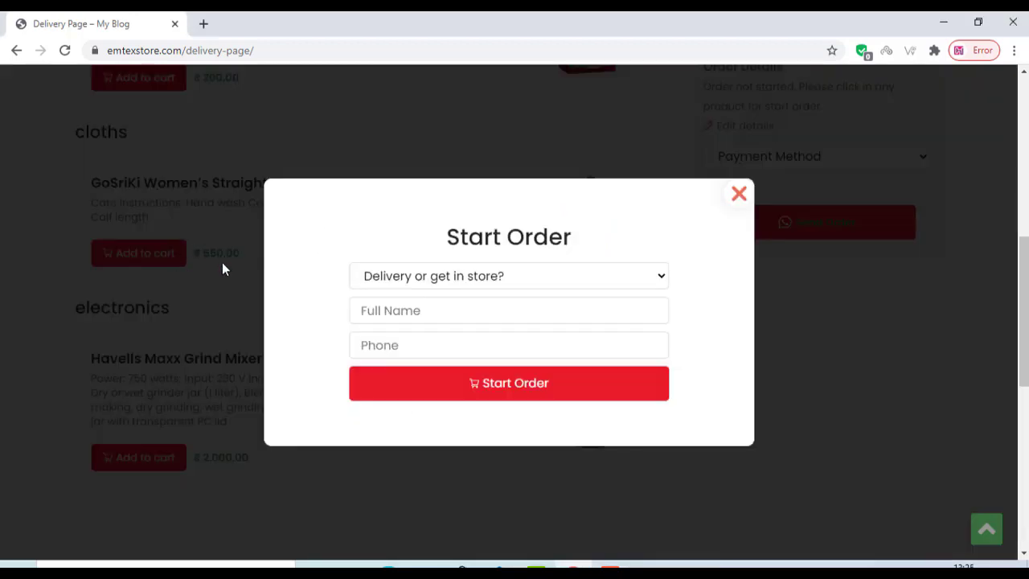
left_click(462, 275)
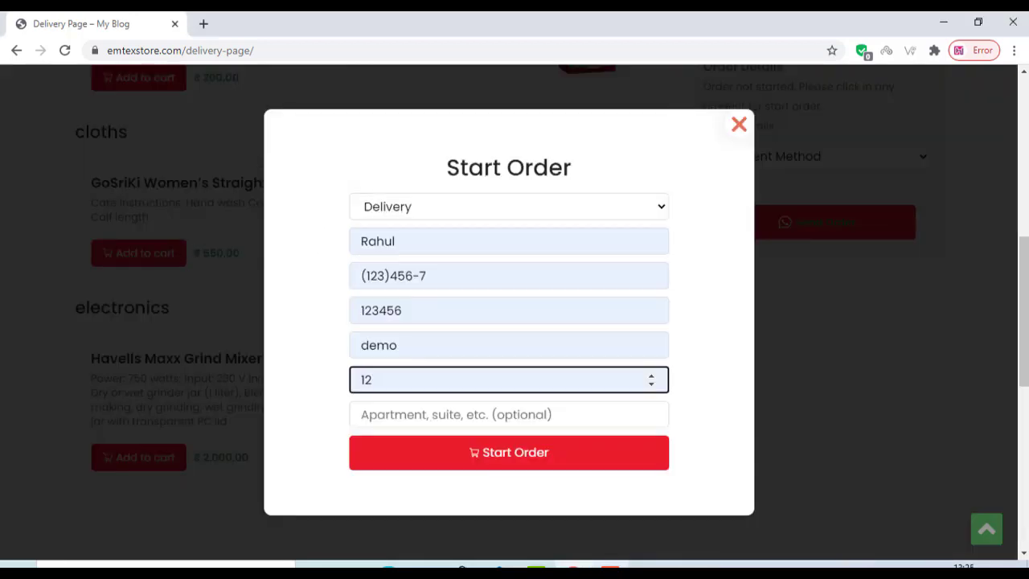
left_click(546, 461)
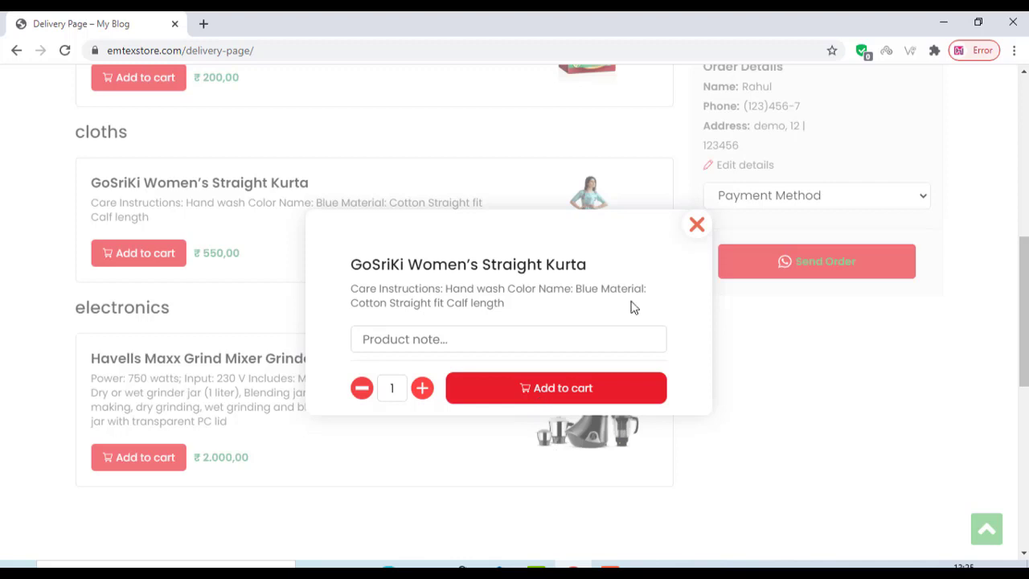
Step: Add one GoSriKi Women's Straight Kurta to the cart
left_click(694, 225)
left_click(150, 254)
left_click(574, 389)
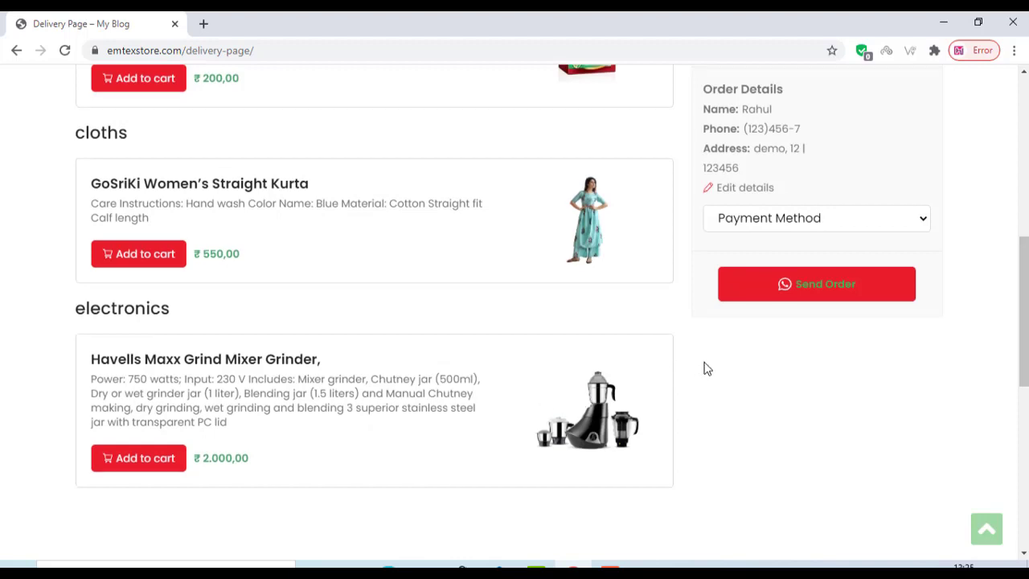
Step: Choose Cash as the payment method and send the order
scroll(703, 367, "up", 2)
scroll(763, 353, "down", 1)
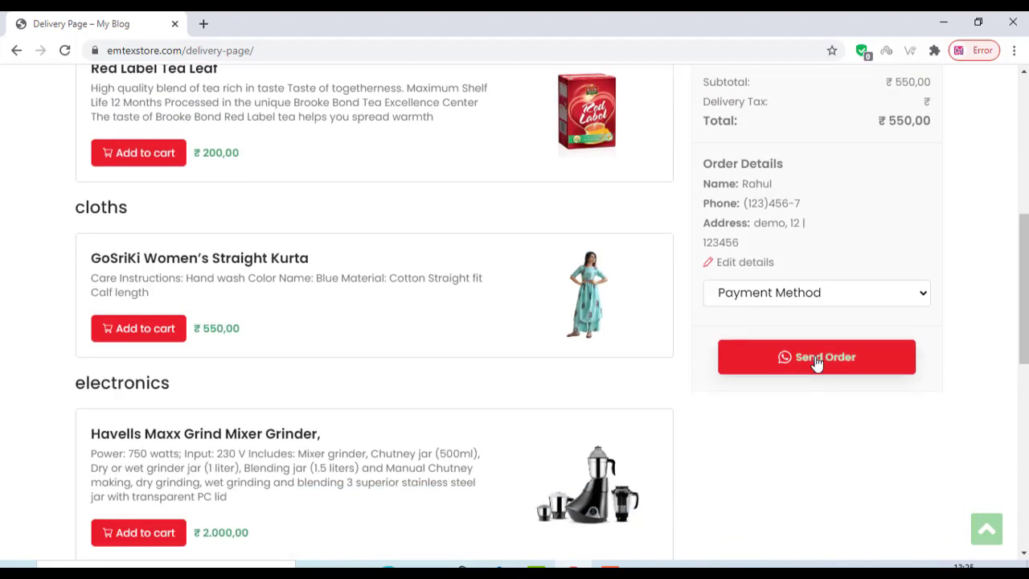
left_click(848, 294)
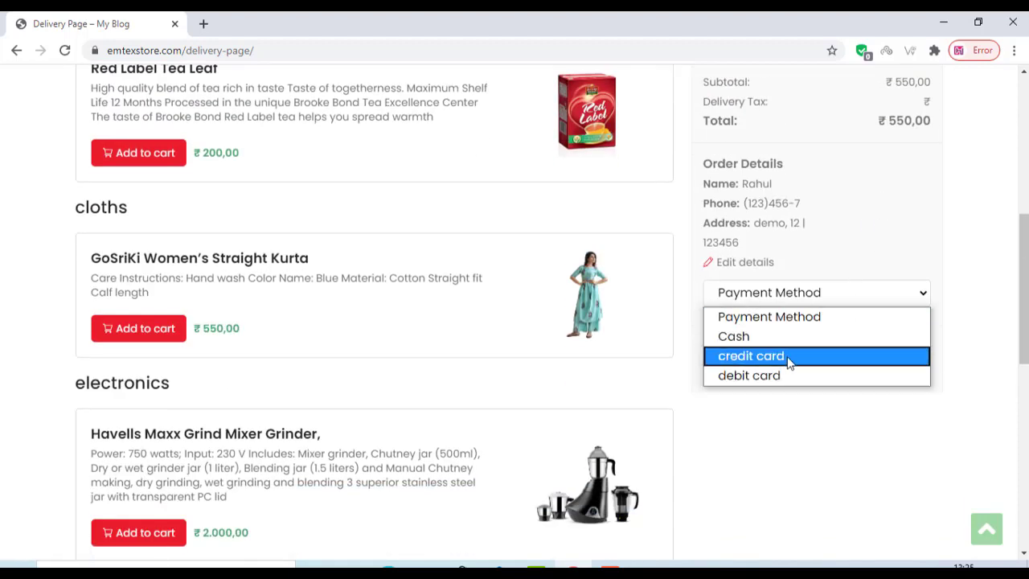
left_click(773, 336)
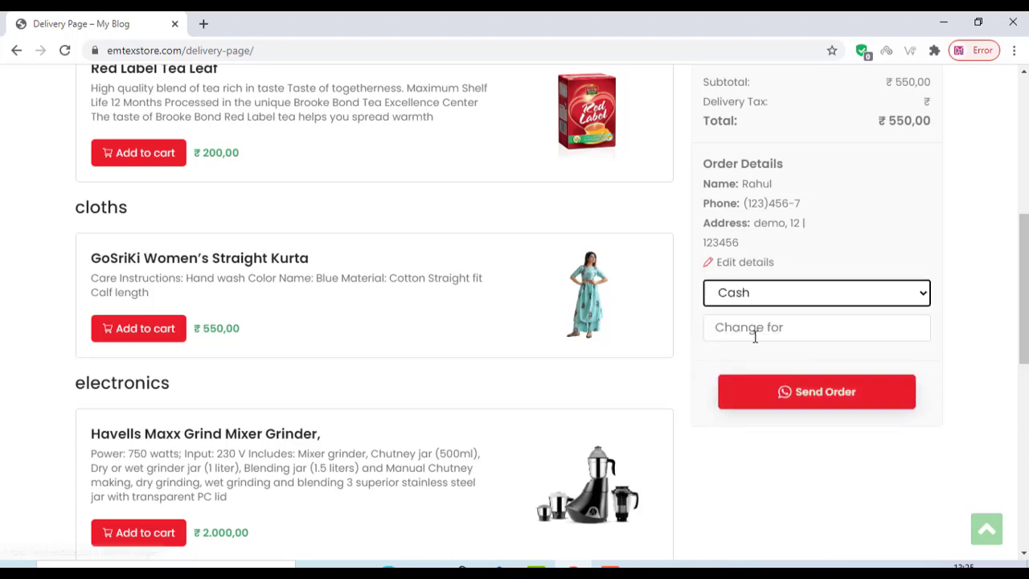
left_click(812, 405)
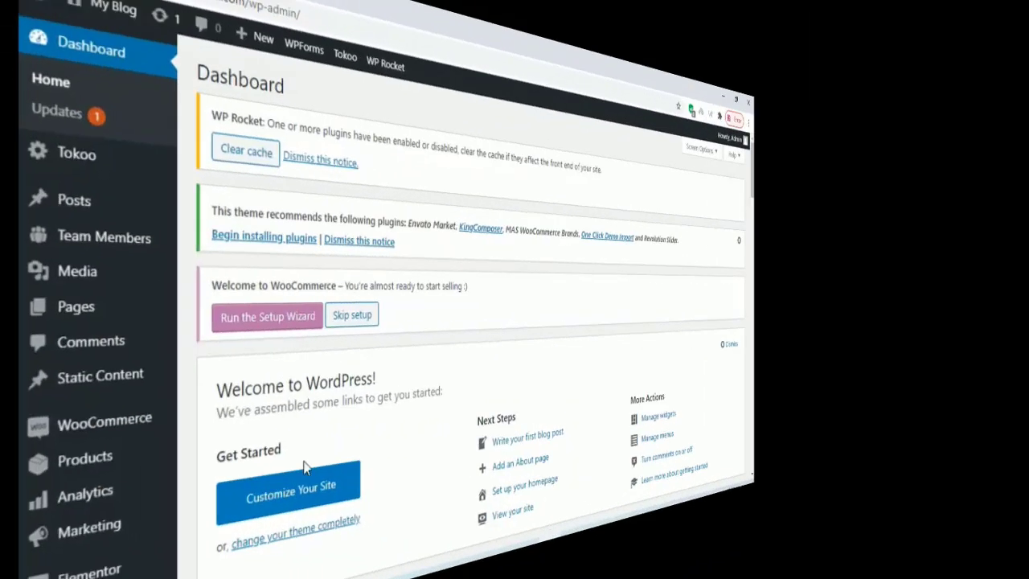
Step: Open the plugin upload form in the WordPress admin
scroll(80, 322, "down", 3)
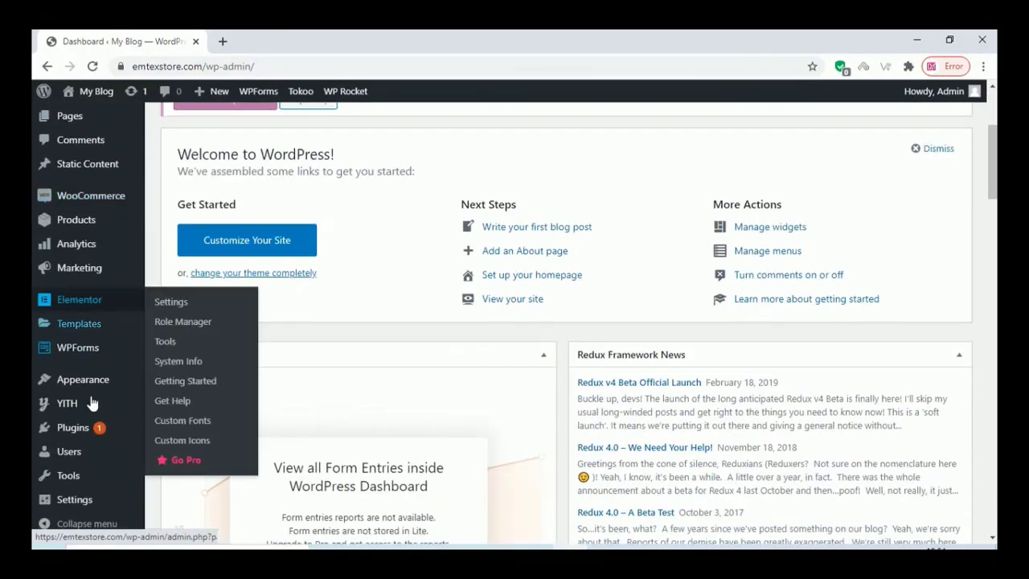
mouse_move(138, 435)
left_click(174, 456)
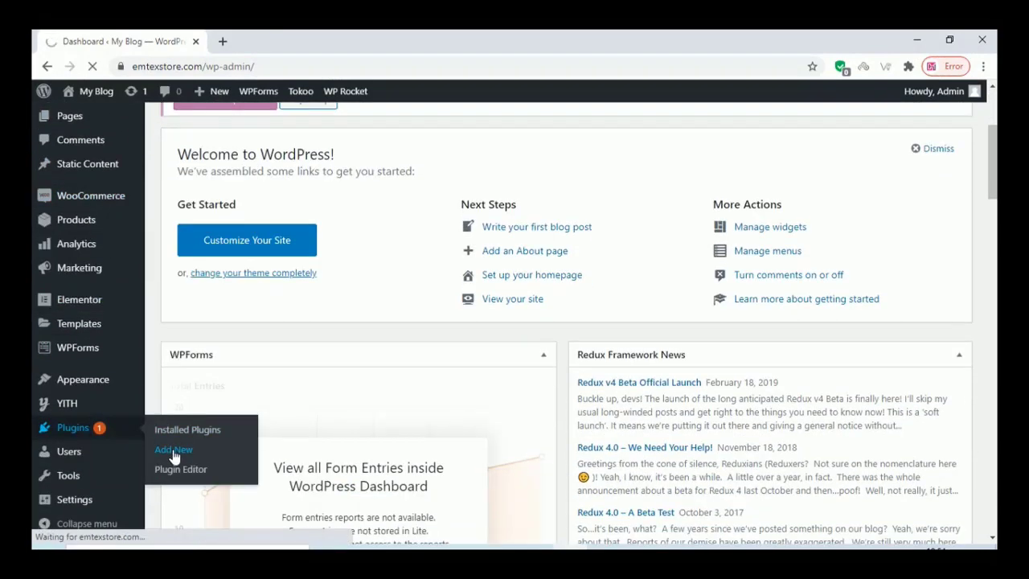
left_click(276, 127)
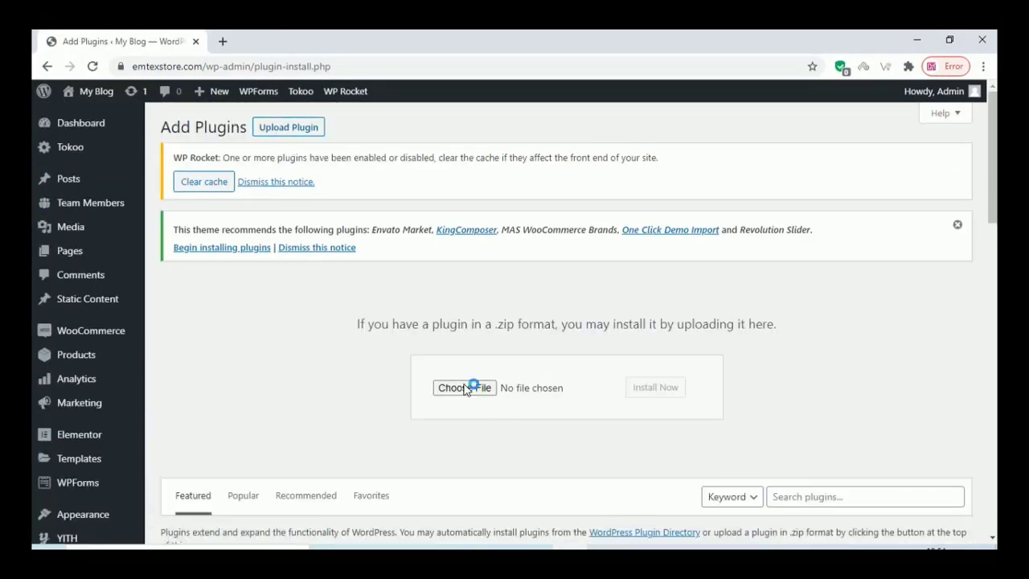
Step: Upload the my-delivey-wordpress archive from the Desktop, then install and activate the plugin
left_click(464, 389)
left_click(89, 300)
left_click(450, 273)
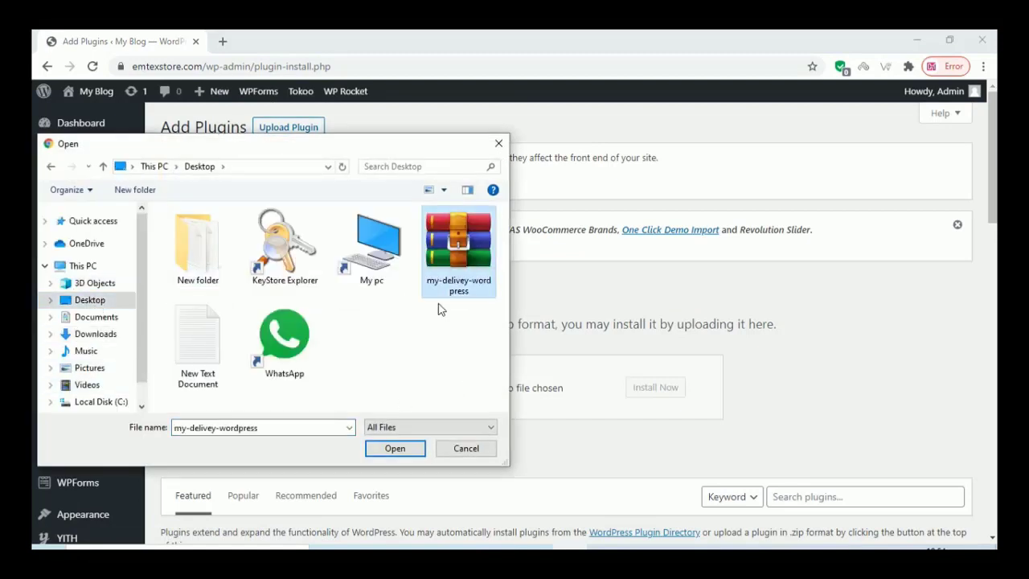
left_click(392, 448)
left_click(647, 394)
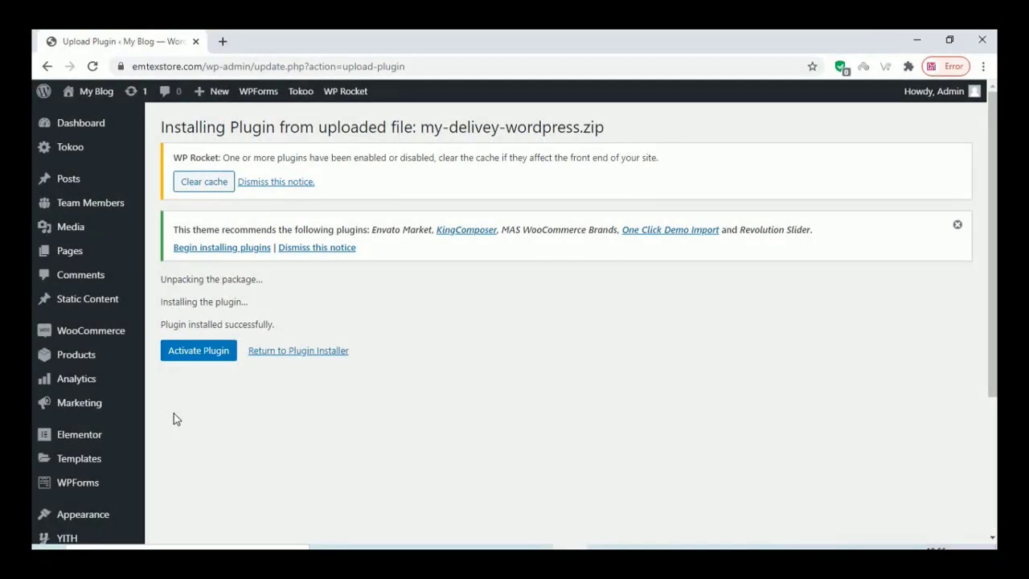
left_click(203, 352)
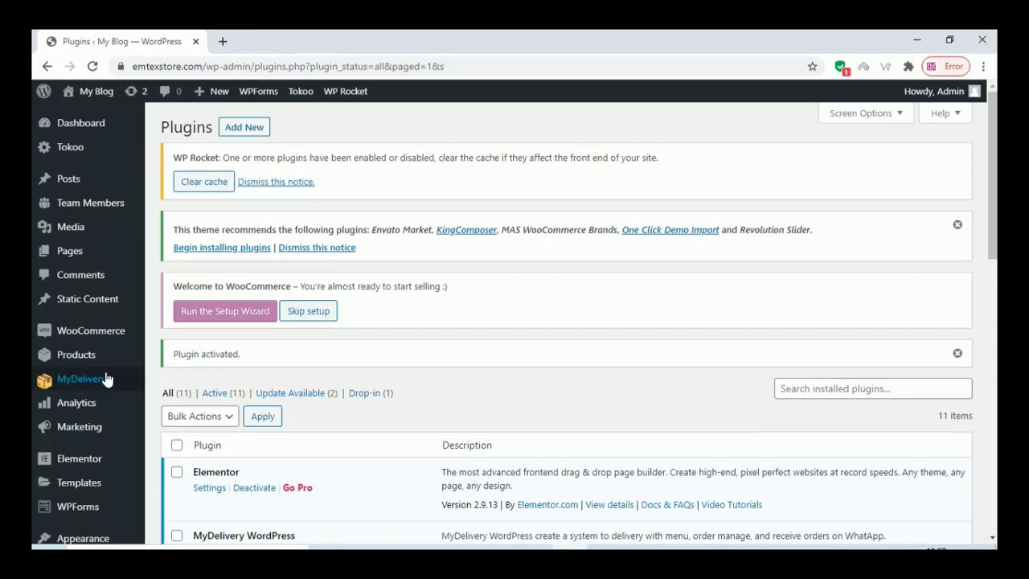
Step: Open the MyDelivery shortcodes page and copy the Delivery Page shortcode [mydelivery-products]
mouse_move(101, 378)
left_click(182, 480)
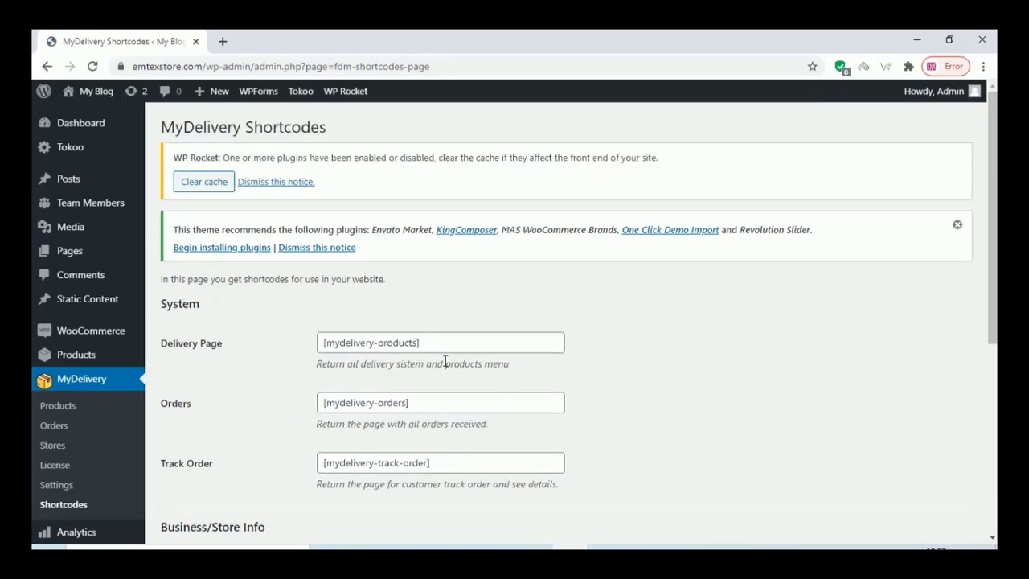
left_click_drag(448, 346, 300, 350)
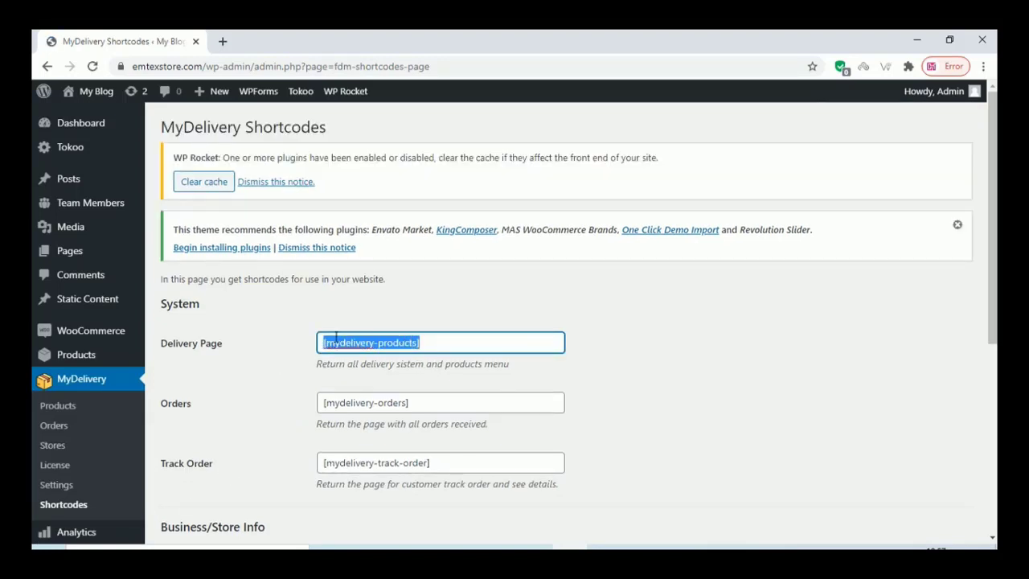
right_click(336, 338)
left_click(381, 162)
Step: Open the editor for a new page in a separate browser tab
mouse_move(90, 258)
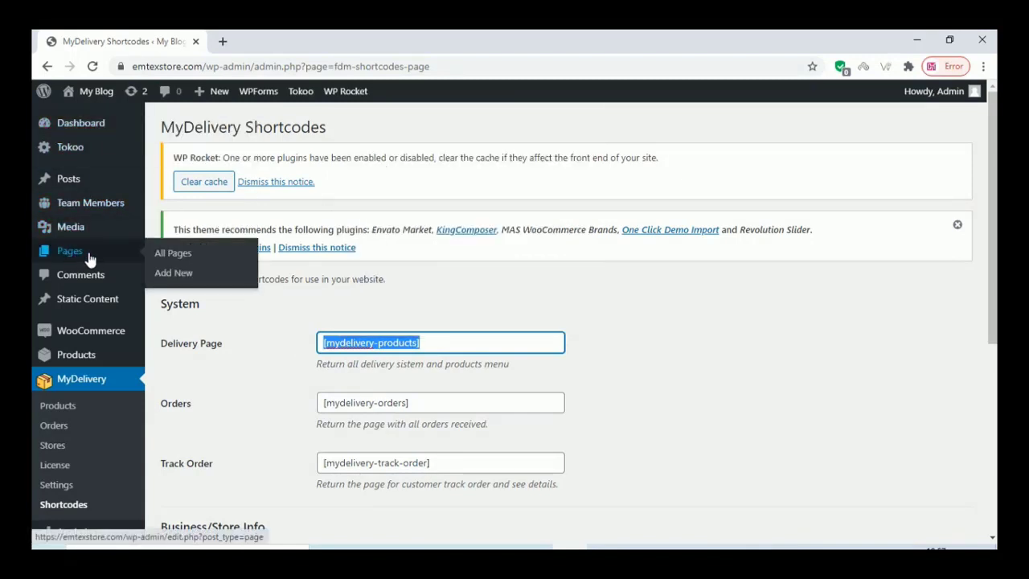
right_click(174, 273)
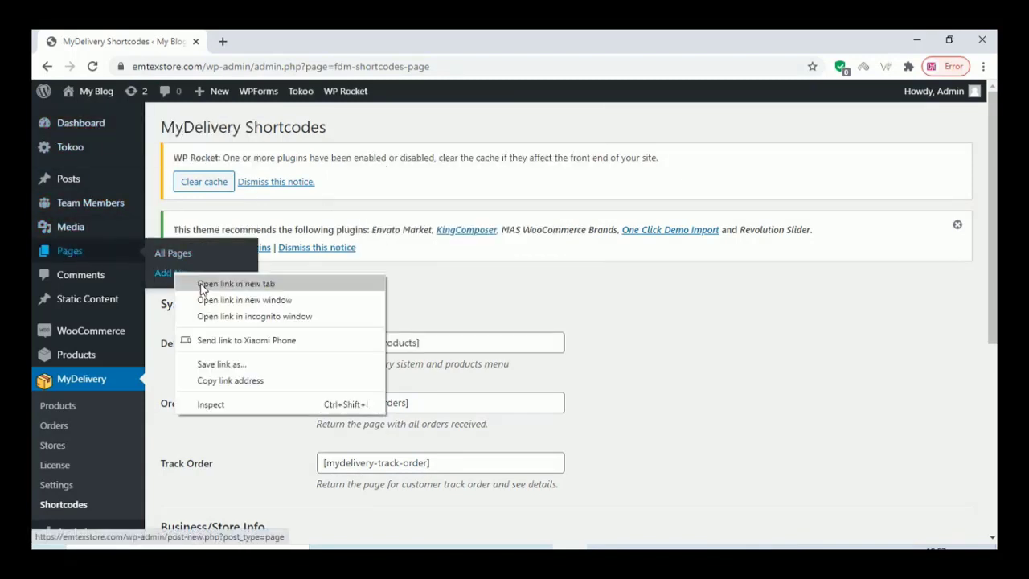
left_click(202, 285)
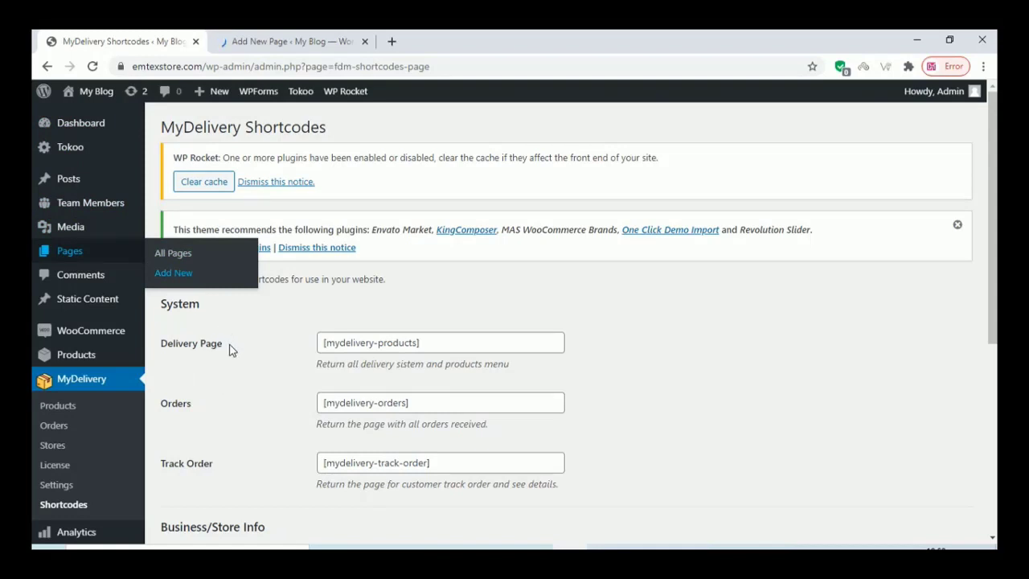
Step: Copy the "Delivery Page" label from the shortcodes list and paste it as the new page's title
left_click_drag(228, 347, 157, 347)
right_click(178, 348)
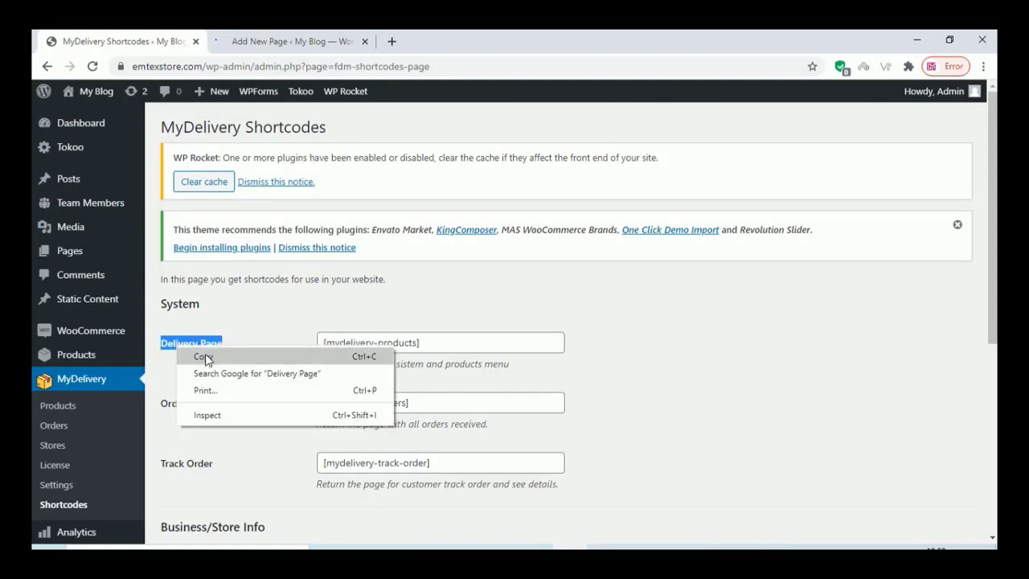
left_click(204, 357)
left_click(290, 38)
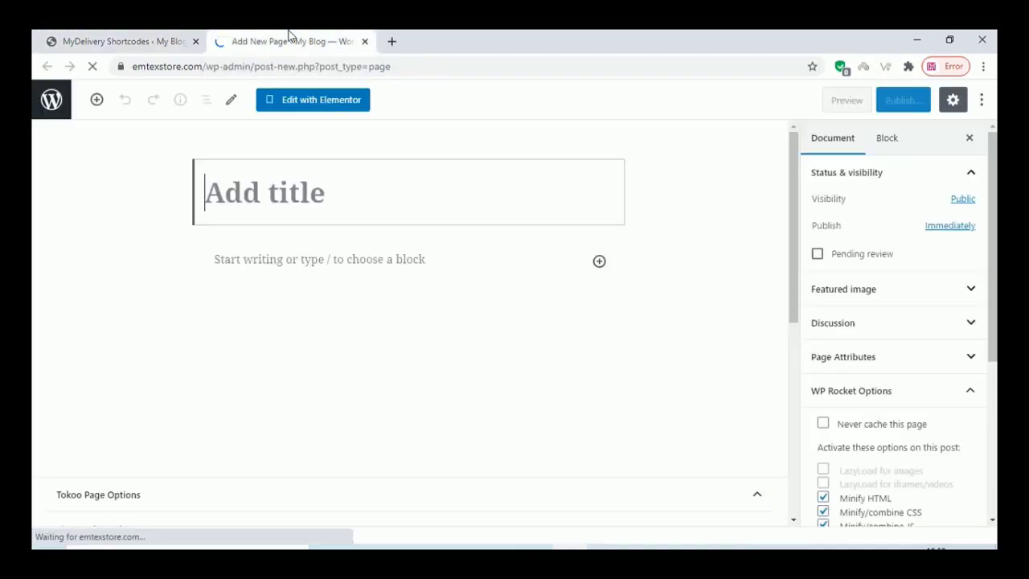
right_click(234, 206)
left_click(268, 308)
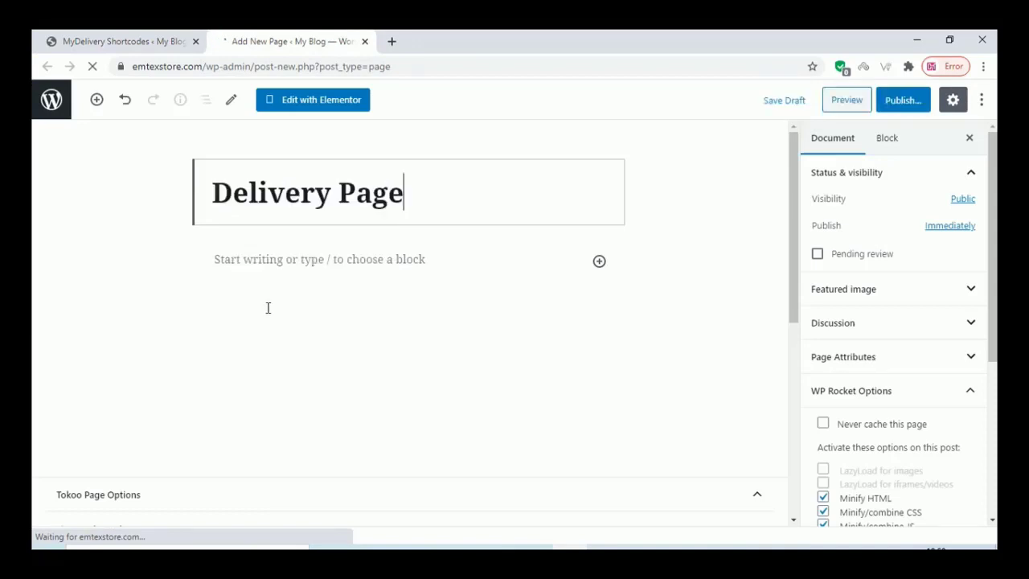
Step: Insert a Shortcode block below the page title
left_click(284, 262)
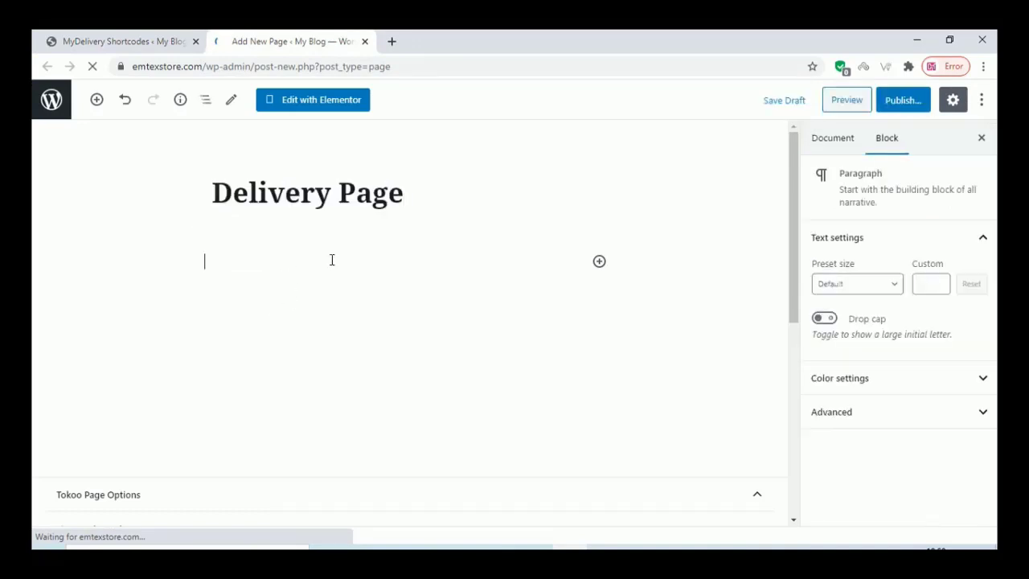
left_click(599, 261)
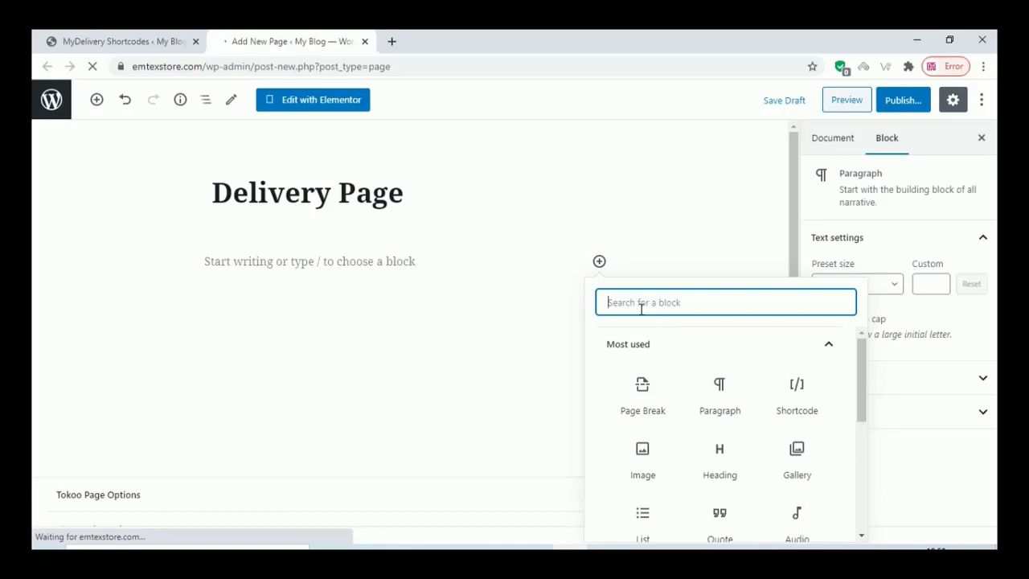
type("sh")
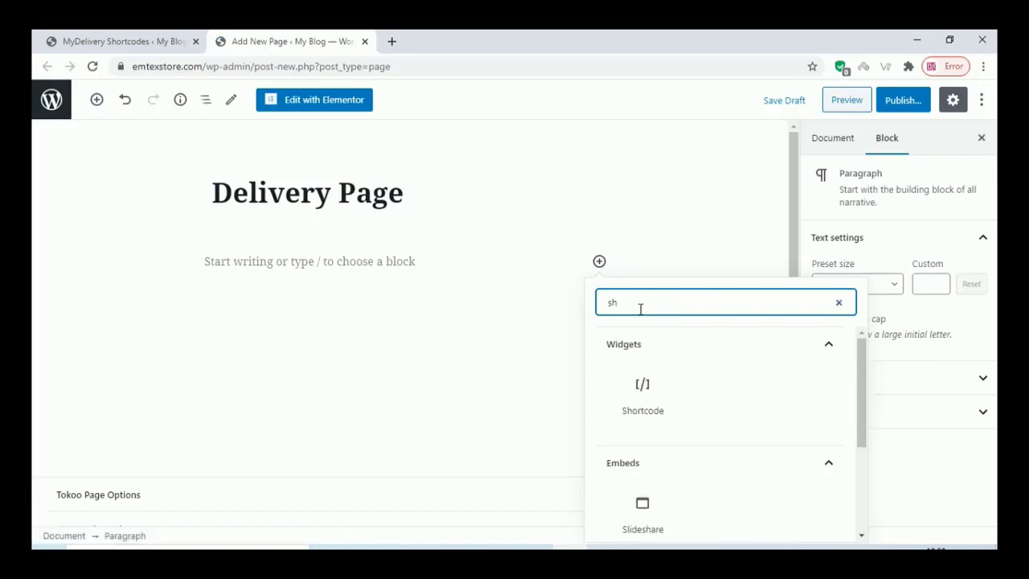
left_click(645, 390)
right_click(245, 337)
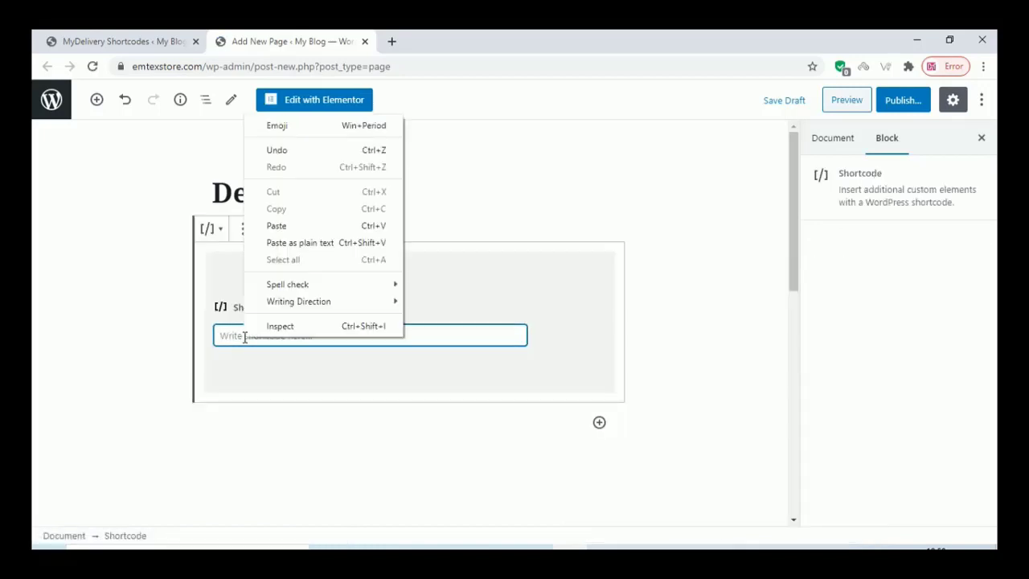
left_click(280, 225)
left_click_drag(287, 340, 217, 341)
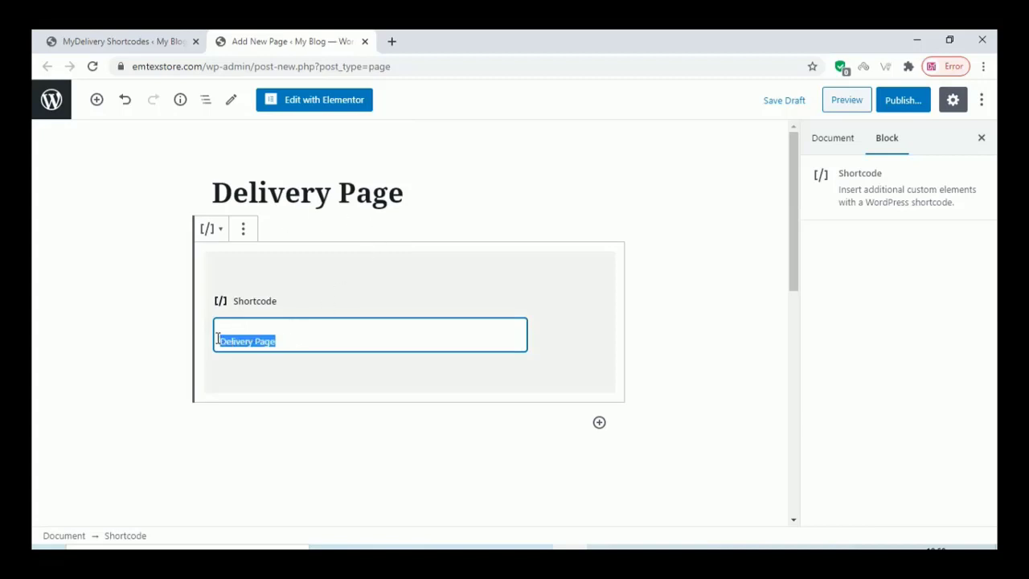
right_click(241, 340)
left_click(279, 151)
Step: Copy [mydelivery-products] from the MyDelivery shortcodes page and paste it into the new page's Shortcode block
left_click(121, 41)
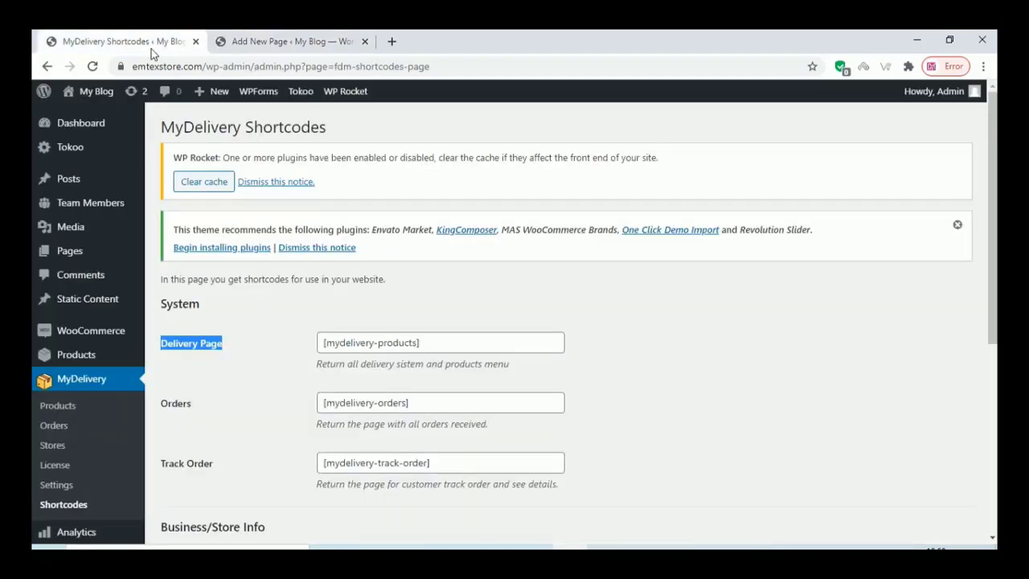
left_click_drag(434, 343, 333, 341)
right_click(355, 338)
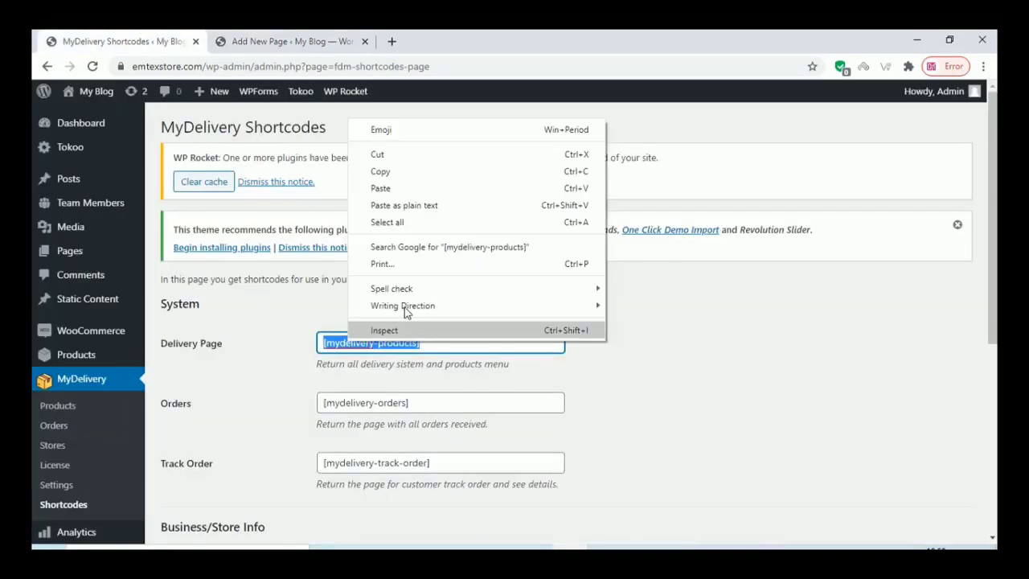
left_click(411, 170)
left_click(276, 41)
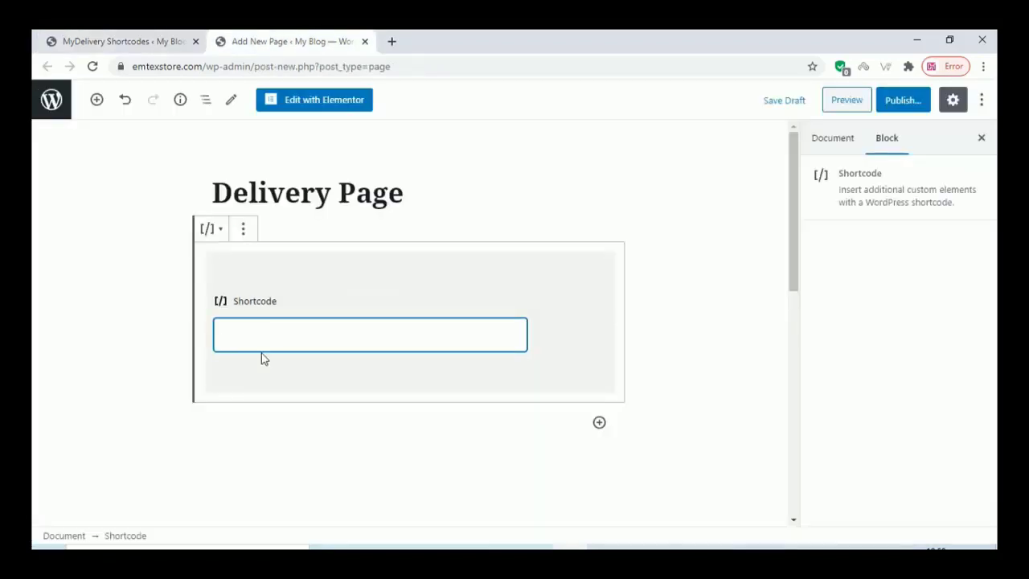
right_click(236, 335)
left_click(266, 218)
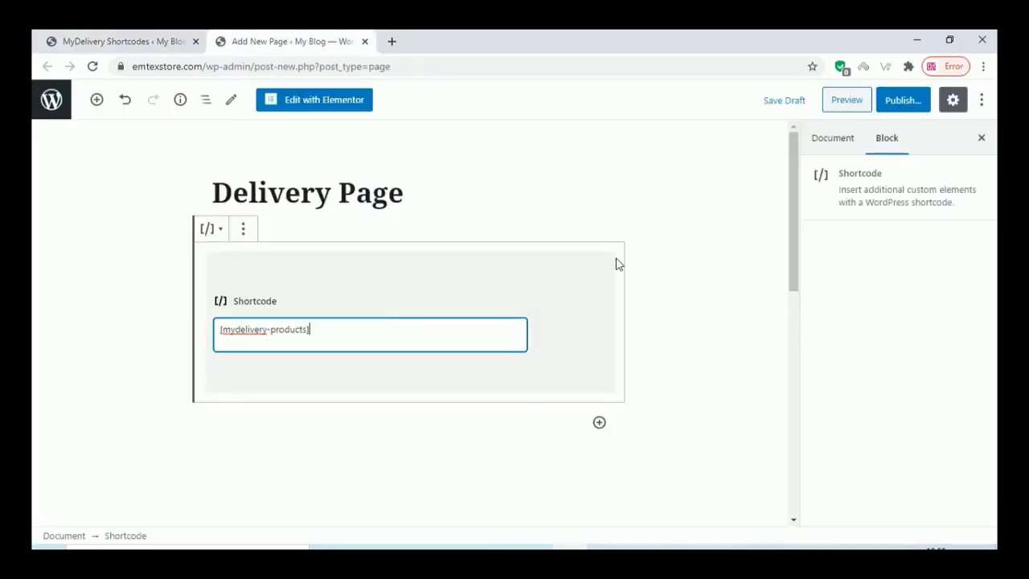
Step: Publish the Delivery Page and open the live page in a new browser tab
left_click(901, 103)
left_click(900, 101)
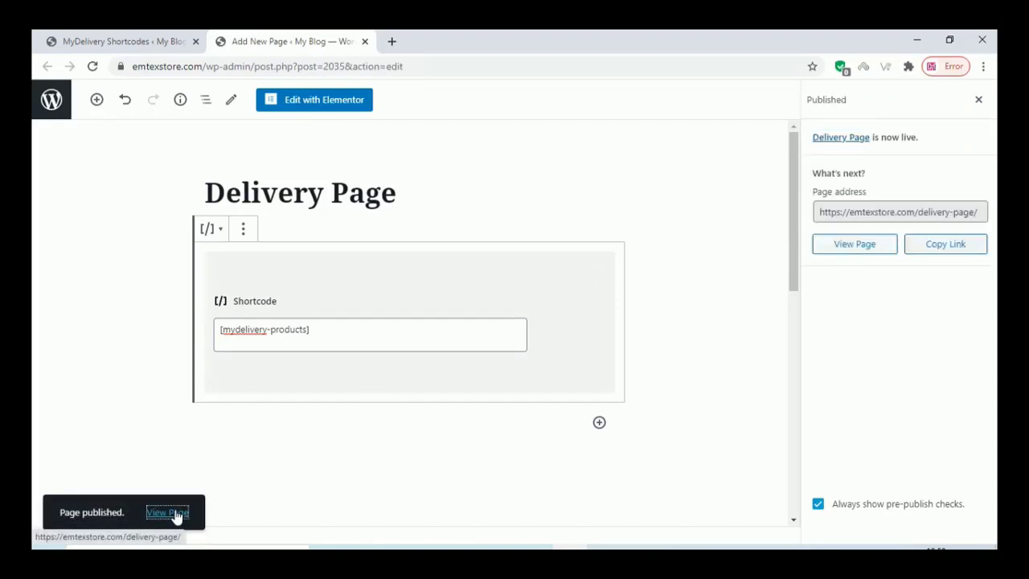
right_click(169, 512)
left_click(241, 378)
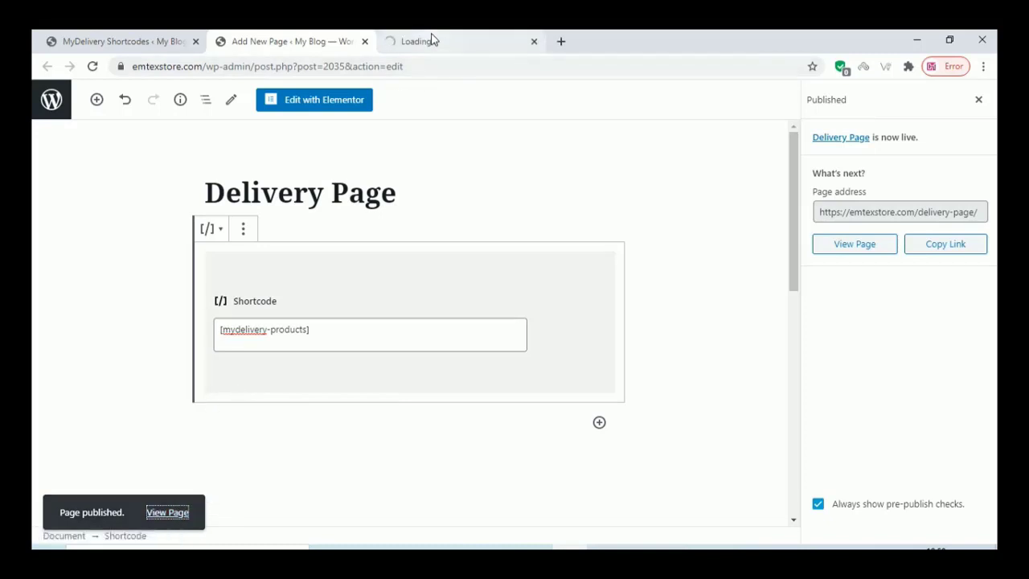
Step: Check the live Delivery Page, and close both it and the page's editor
left_click(432, 40)
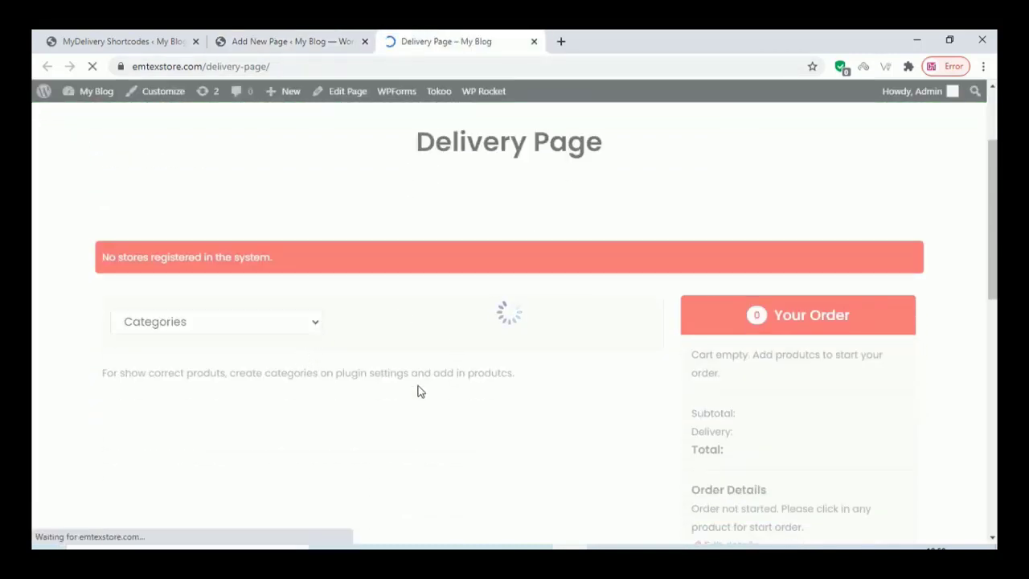
left_click(533, 41)
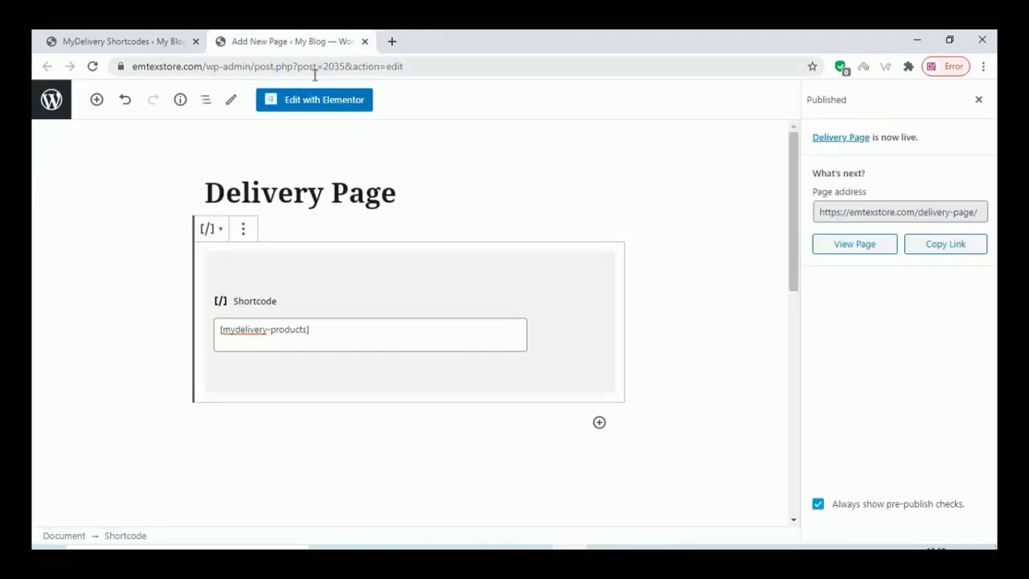
left_click(364, 41)
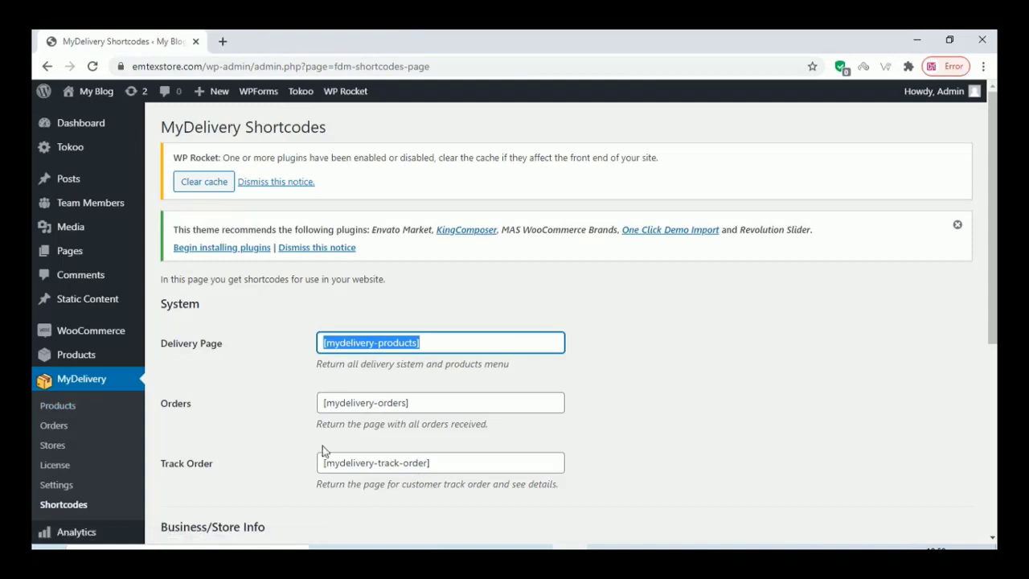
Step: Open the editor for a new page in a separate browser tab, keeping the MyDelivery Shortcodes page open
mouse_move(72, 257)
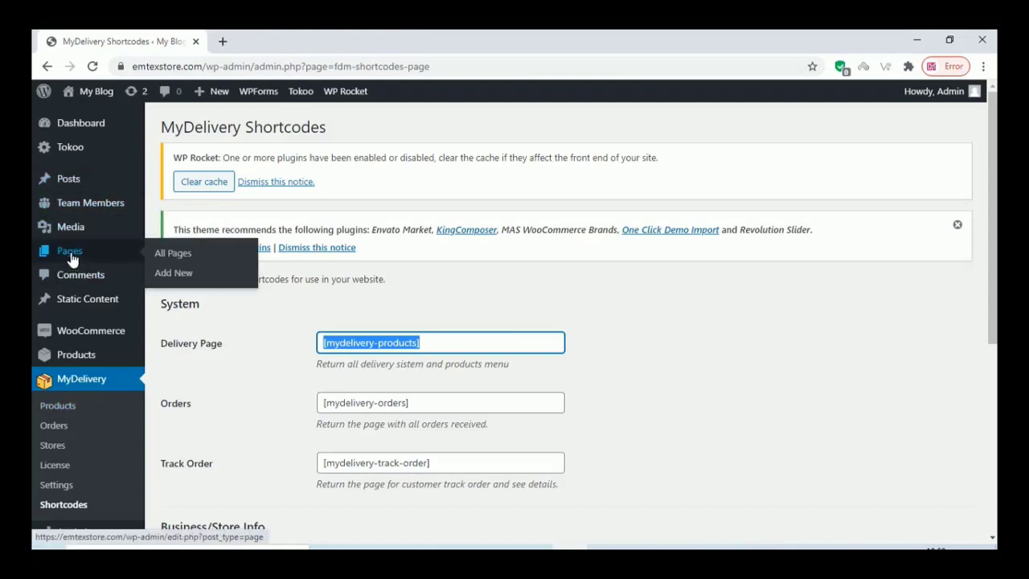
right_click(180, 276)
left_click(233, 284)
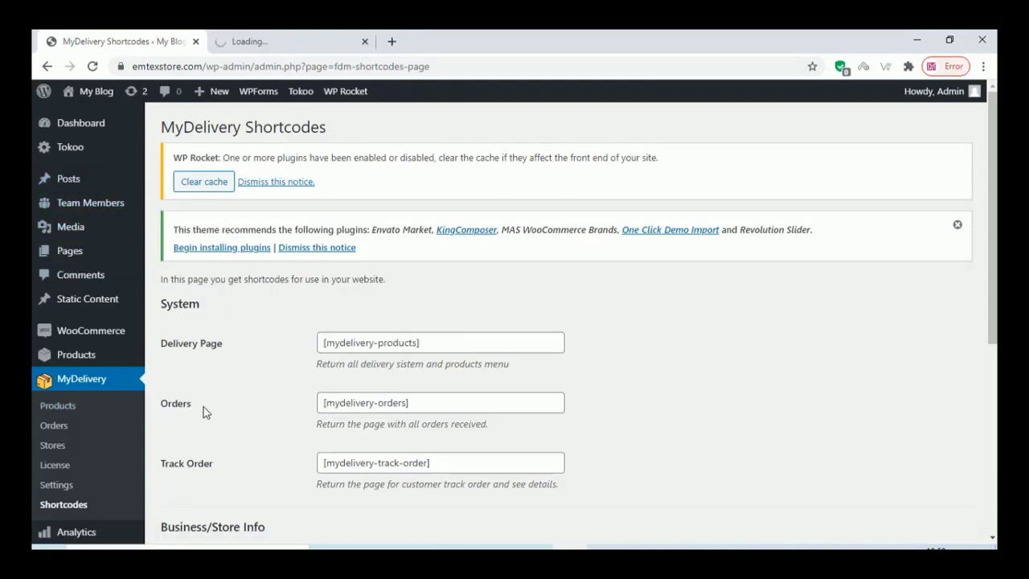
Step: Copy the "Orders" label from the MyDelivery shortcodes list and paste it as the new page's title
left_click_drag(202, 409, 161, 413)
double_click(163, 408)
right_click(176, 406)
left_click(203, 416)
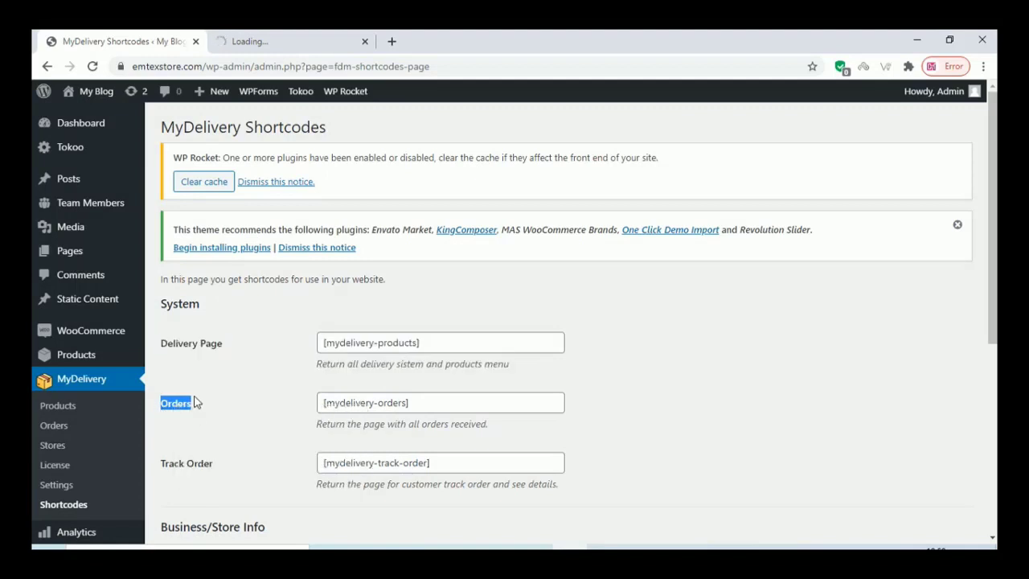
left_click(299, 36)
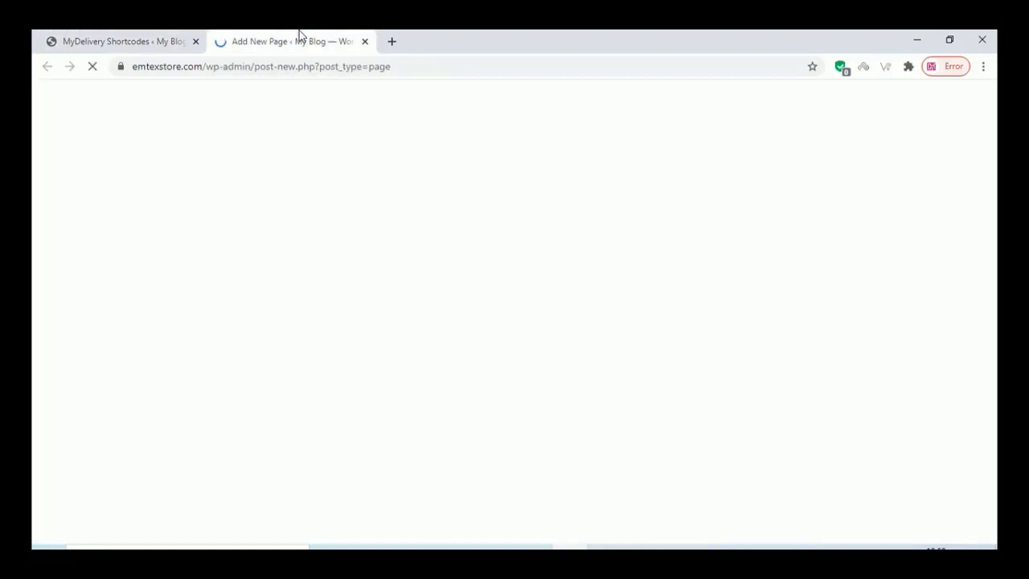
left_click(155, 37)
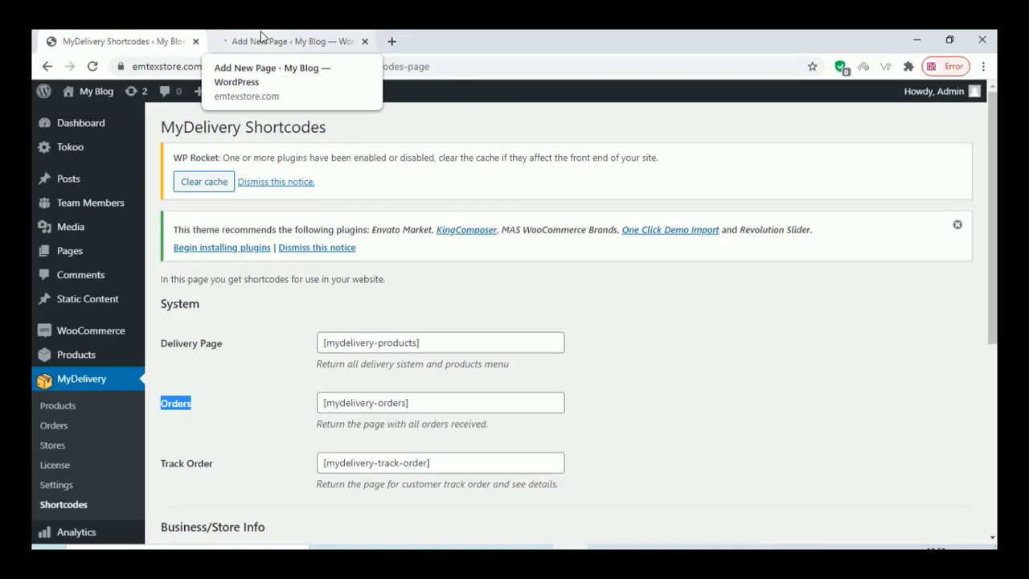
left_click(260, 36)
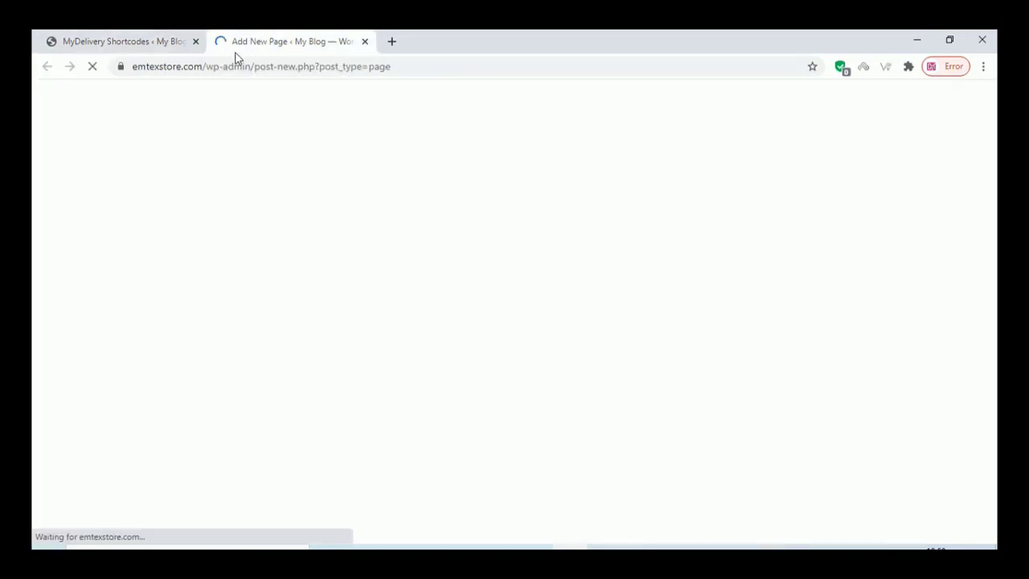
left_click(161, 41)
left_click(294, 39)
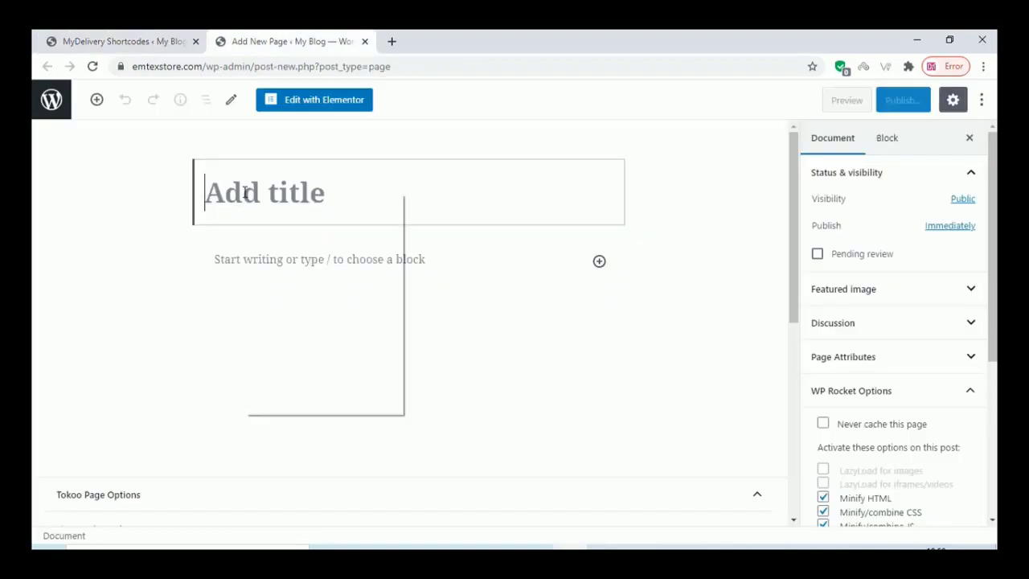
left_click(275, 301)
Step: Copy the [mydelivery-orders] shortcode from the System section of the MyDelivery Shortcodes page
left_click(111, 42)
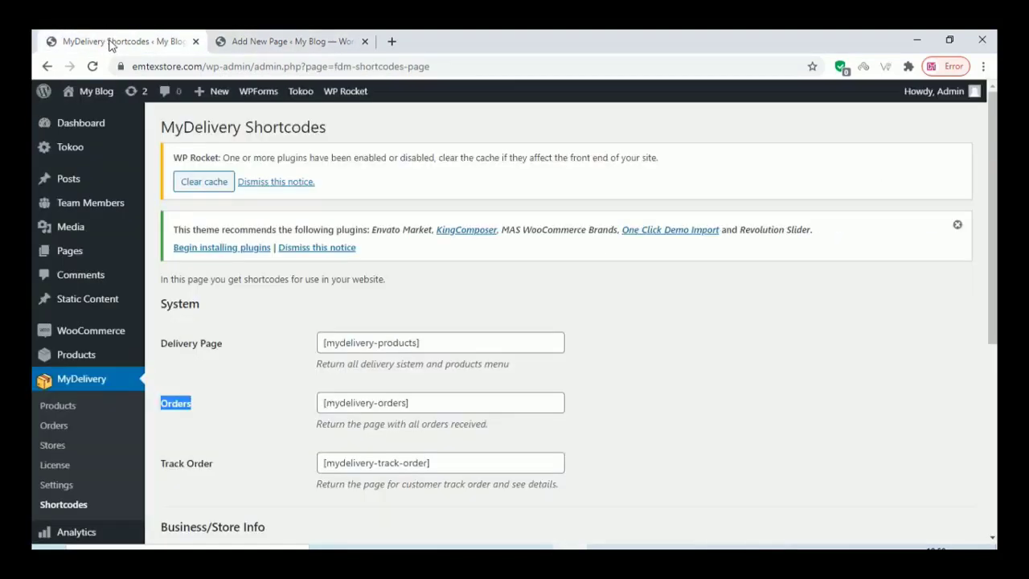
triple_click(436, 404)
right_click(340, 406)
left_click(372, 237)
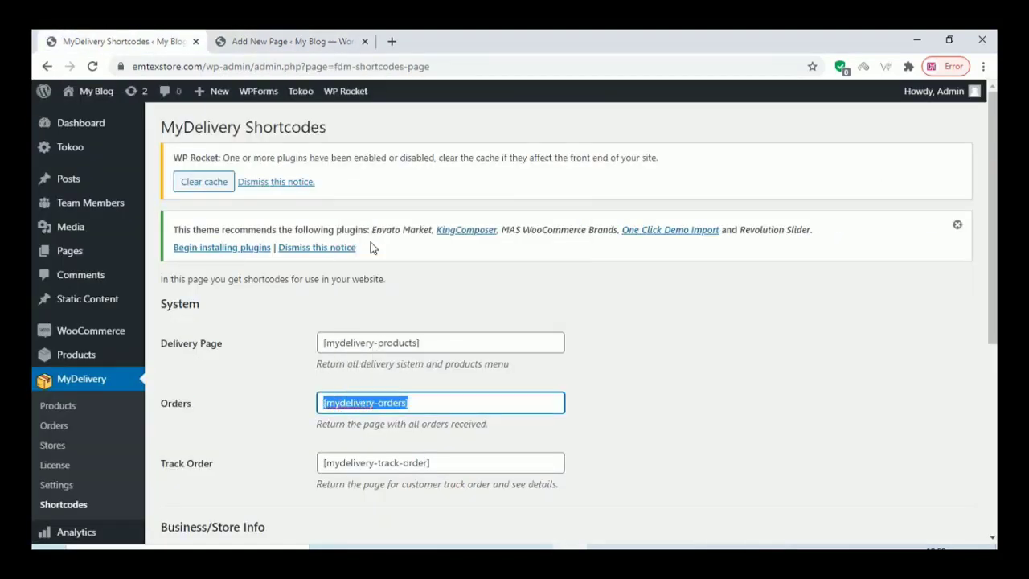
Step: Insert a Shortcode block containing the copied [mydelivery-orders] on the Orders page and publish the page
left_click(294, 41)
left_click(599, 261)
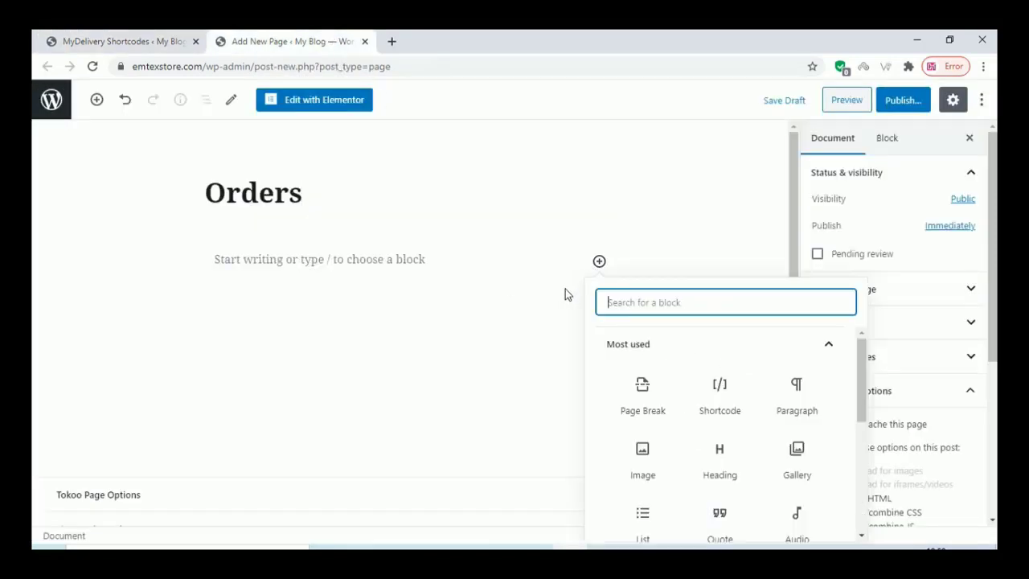
type("sho")
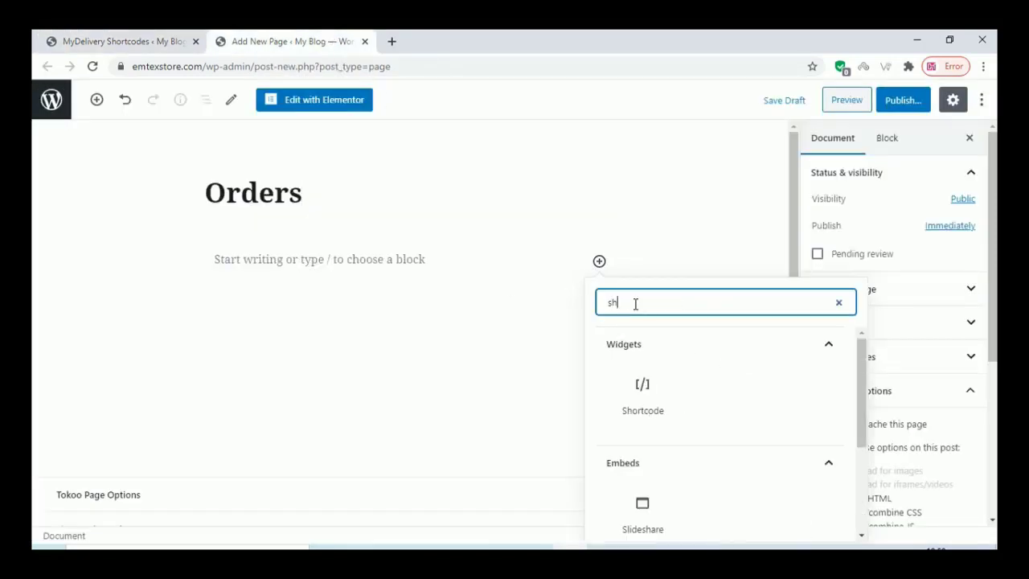
left_click(644, 391)
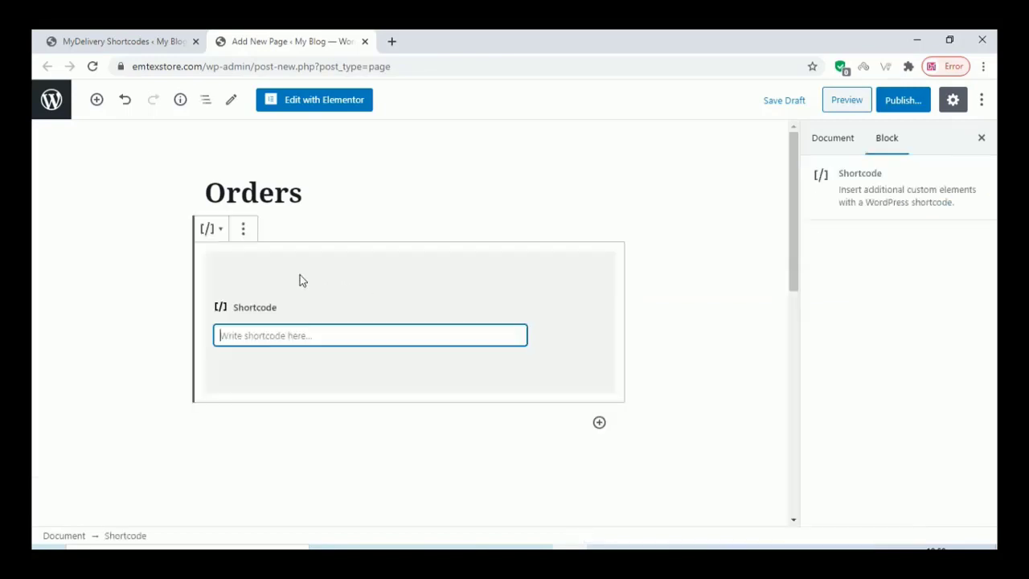
right_click(241, 337)
left_click(300, 226)
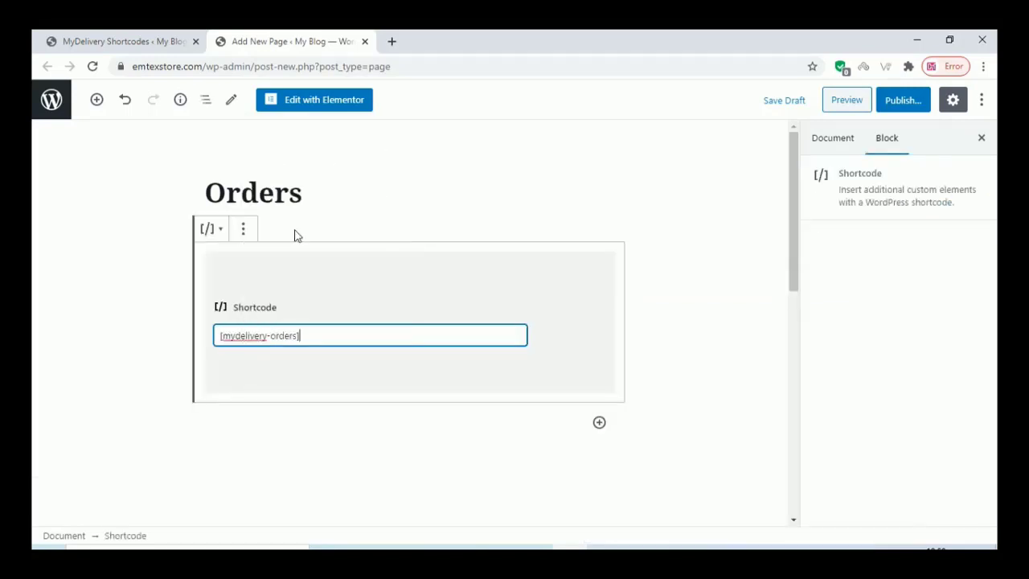
left_click(905, 102)
left_click(906, 104)
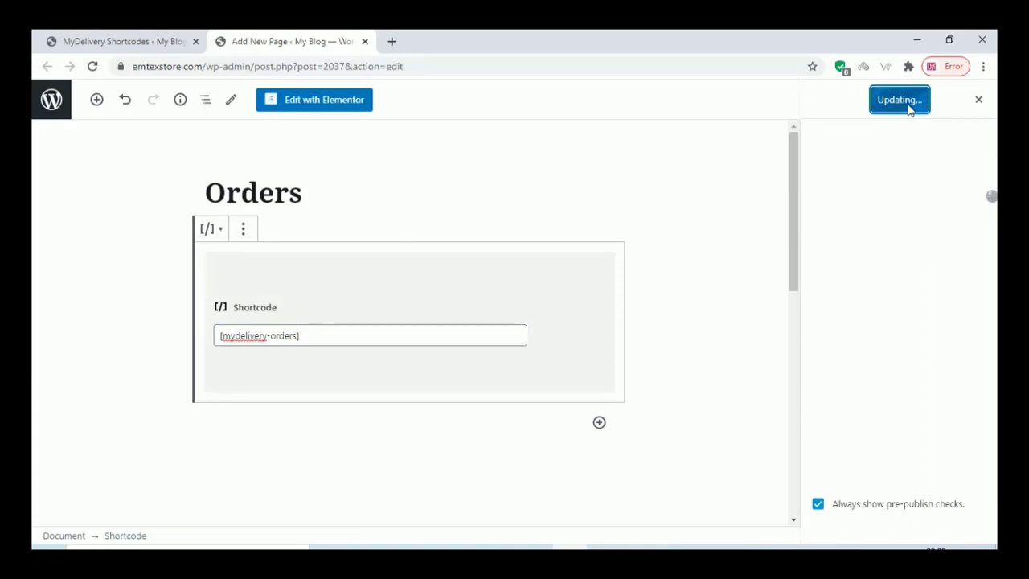
Step: Copy the "Track Order" label from the MyDelivery shortcodes list and paste it as the title of a new page
key("ctrl+Page_Up")
left_click_drag(207, 394, 160, 394)
right_click(177, 394)
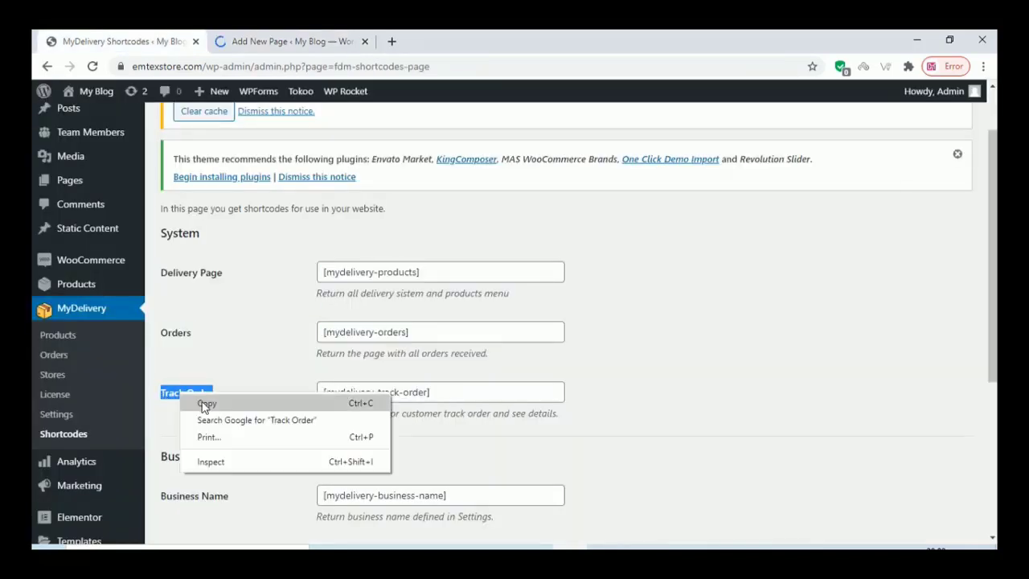
left_click(207, 404)
left_click(281, 41)
right_click(239, 198)
left_click(264, 303)
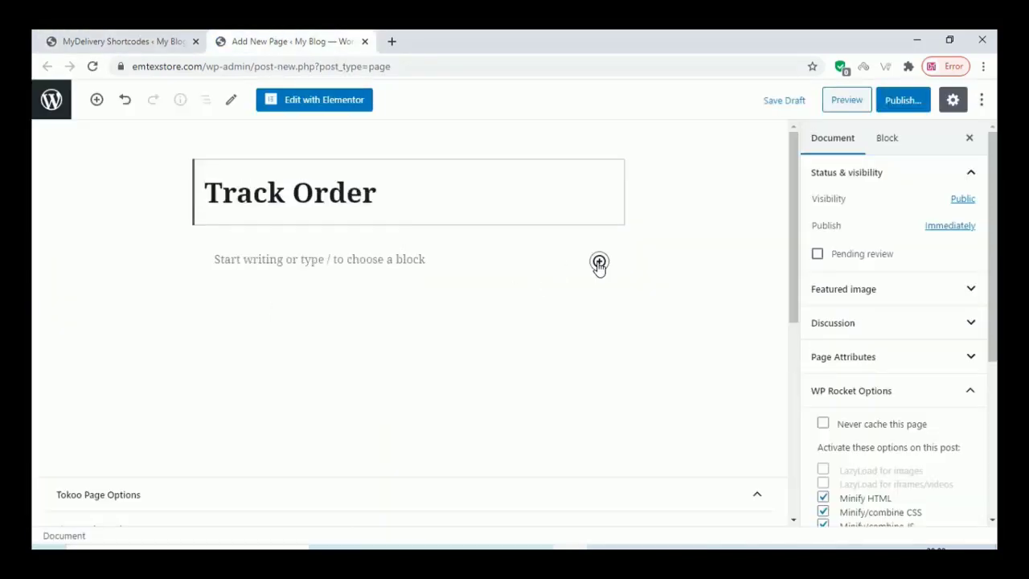
Step: Add a Shortcode block with [mydelivery-track-order], copied from the shortcodes list, to the Track Order page and publish the page
left_click(599, 262)
left_click(720, 394)
left_click(91, 40)
scroll(514, 322, "down", 2)
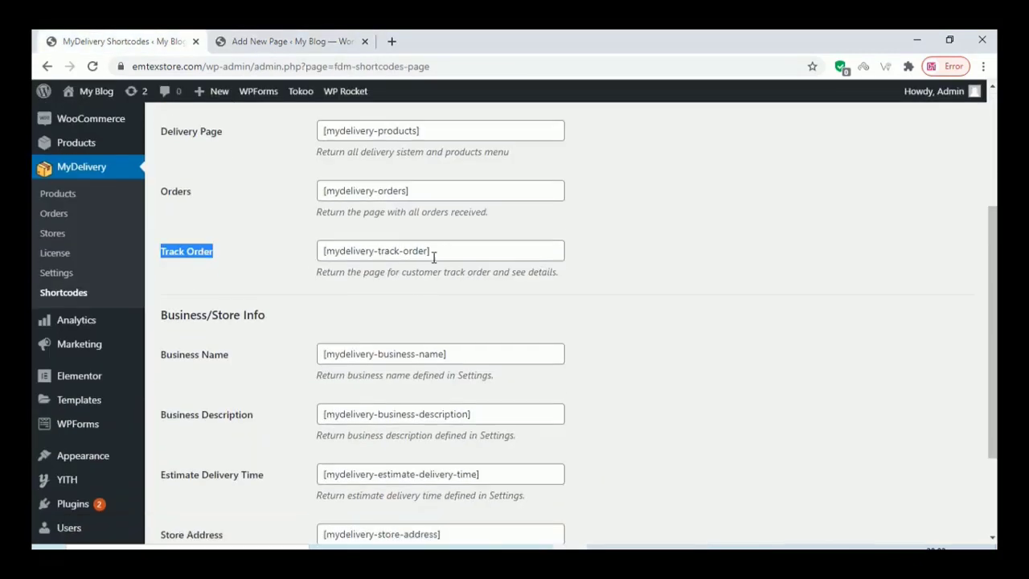
left_click_drag(434, 251, 321, 253)
right_click(321, 253)
left_click(357, 301)
left_click(281, 40)
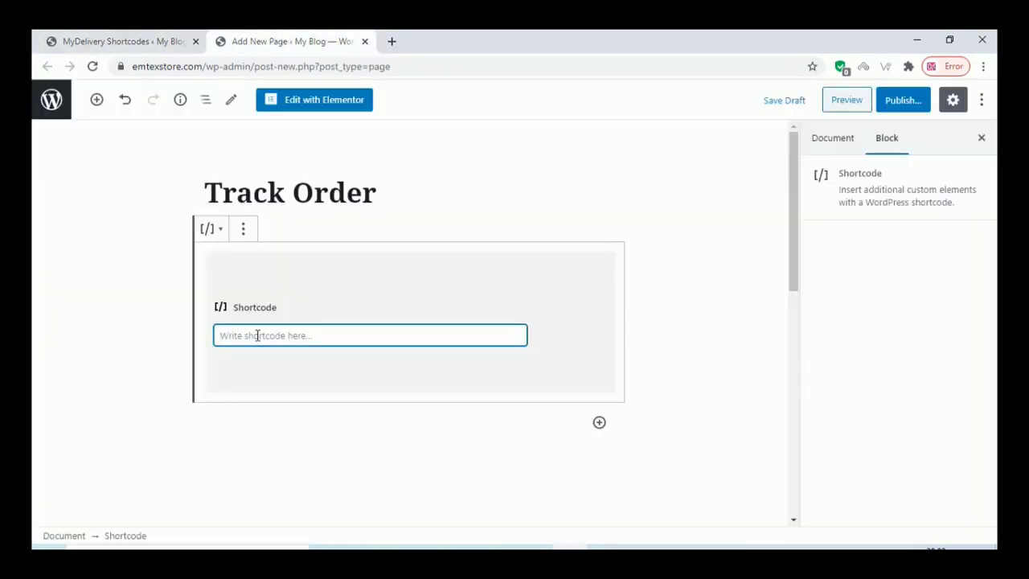
right_click(257, 336)
left_click(301, 226)
left_click(903, 99)
left_click(896, 101)
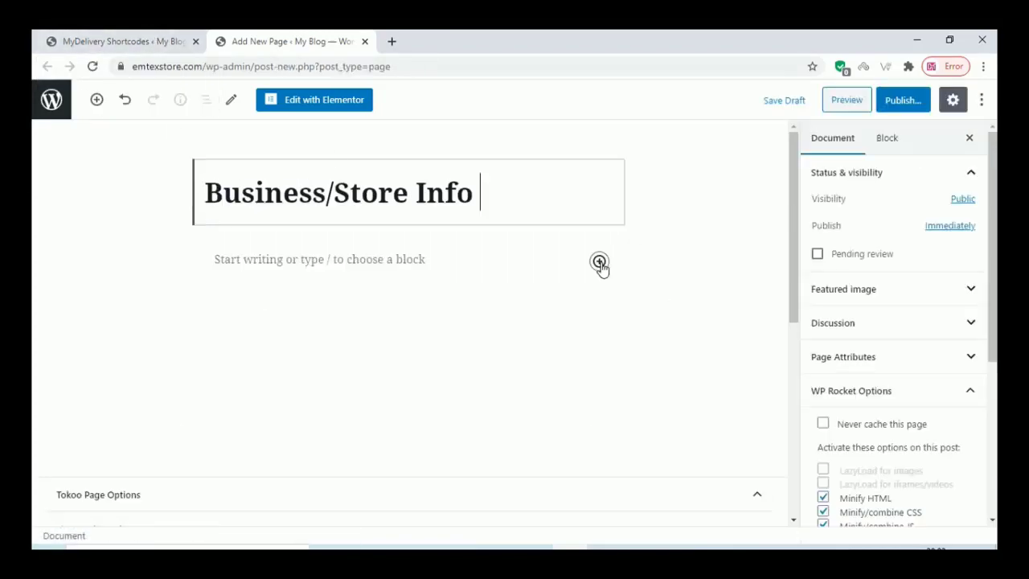
Step: Add a Shortcode block to the Business/Store Info page and paste in [mydelivery-business-name] from the shortcodes list
left_click(598, 264)
left_click(619, 329)
left_click(69, 41)
scroll(477, 290, "down", 3)
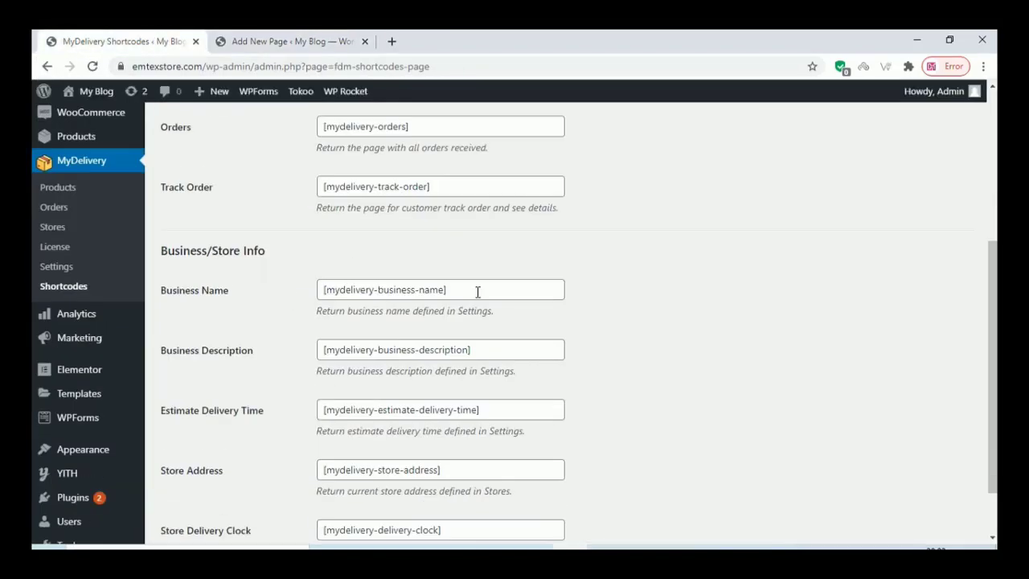
triple_click(478, 289)
right_click(361, 288)
left_click(394, 335)
left_click(289, 41)
key("ctrl+v")
Step: Add a second Shortcode block below the business name and fill it with [mydelivery-business-description] copied from the shortcodes list
left_click(598, 421)
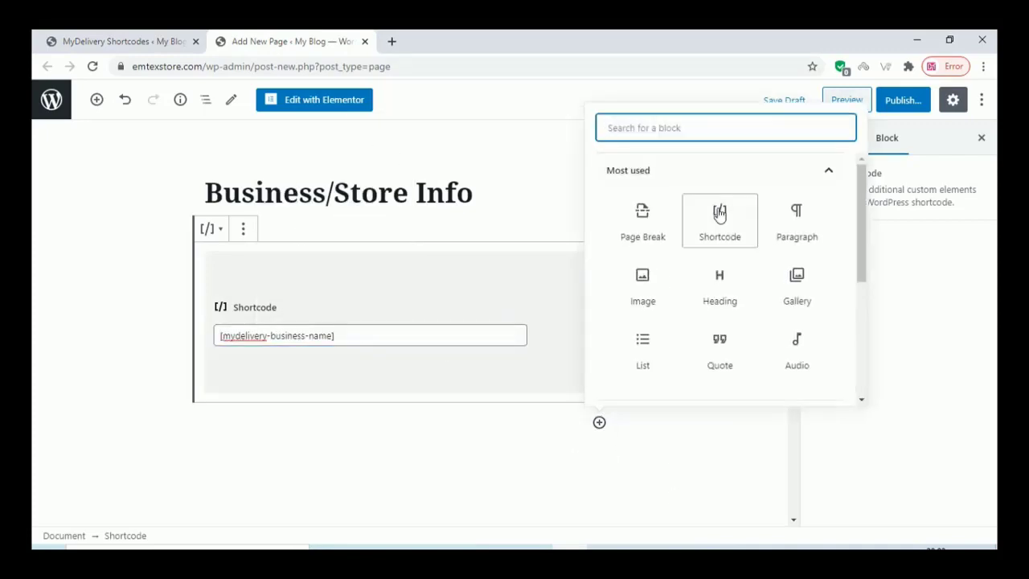
left_click(718, 216)
left_click(120, 41)
triple_click(341, 347)
right_click(337, 347)
left_click(354, 182)
left_click(310, 44)
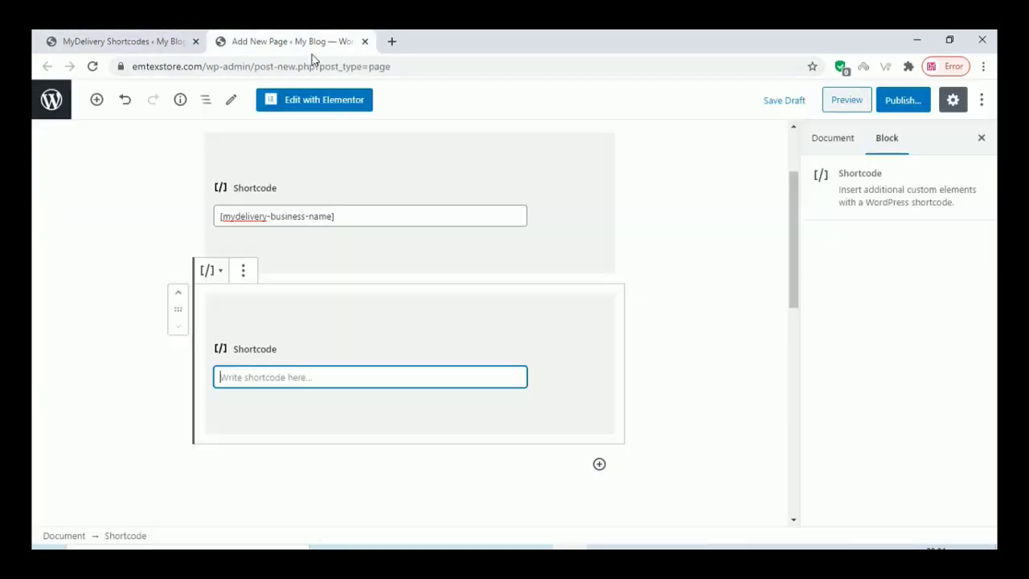
right_click(246, 378)
left_click(288, 268)
Step: Add a third Shortcode block below the business description and paste in [mydelivery-estimate-delivery-time] from the shortcodes list
left_click(599, 464)
left_click(719, 262)
left_click(120, 41)
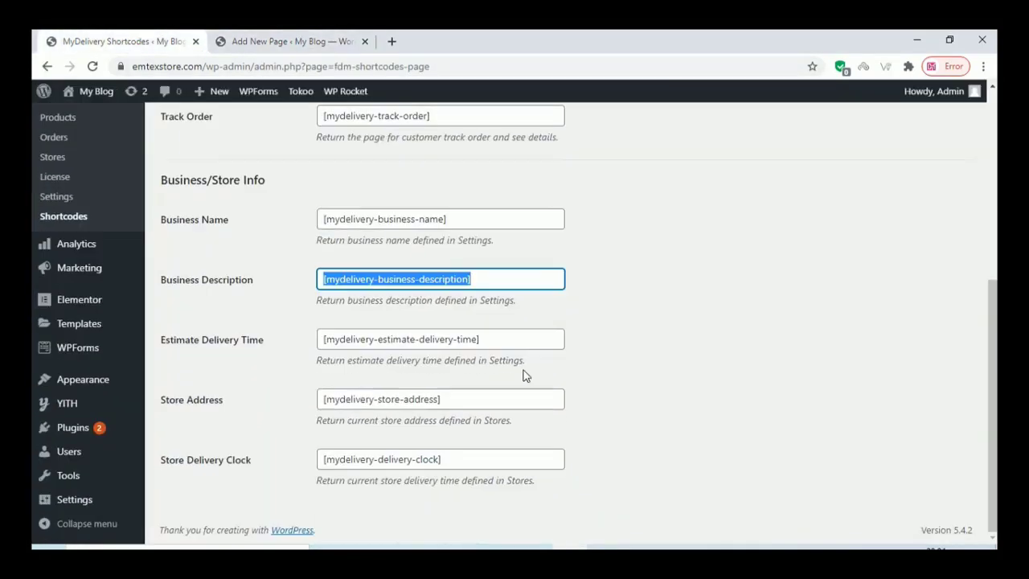
triple_click(356, 339)
right_click(356, 341)
left_click(389, 172)
left_click(290, 41)
right_click(257, 233)
left_click(294, 349)
Step: Add a fourth Shortcode block below the estimated delivery time and paste in [mydelivery-store-address] from the shortcodes list
left_click(600, 321)
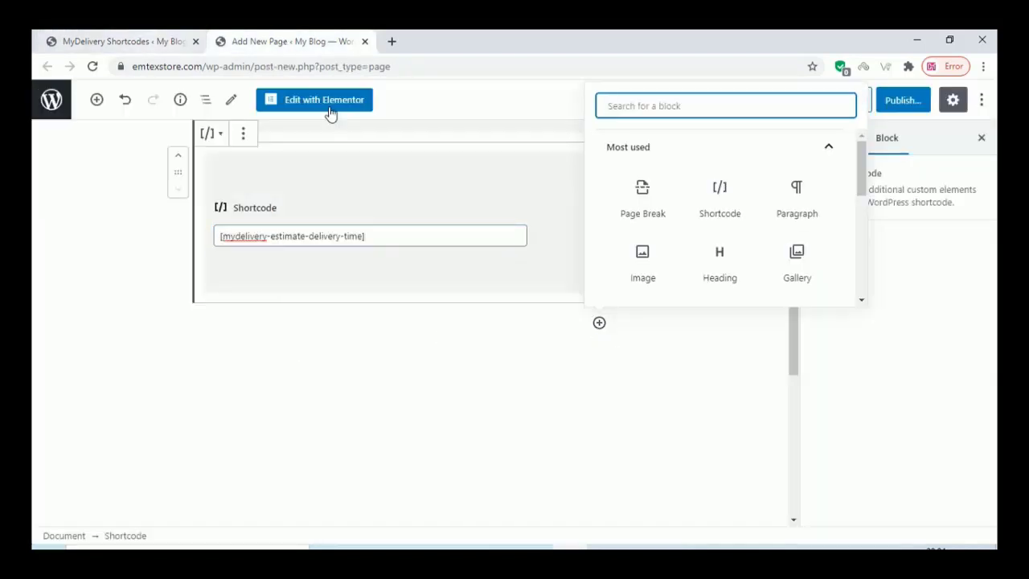
left_click(114, 35)
triple_click(329, 399)
right_click(340, 397)
left_click(379, 230)
left_click(289, 41)
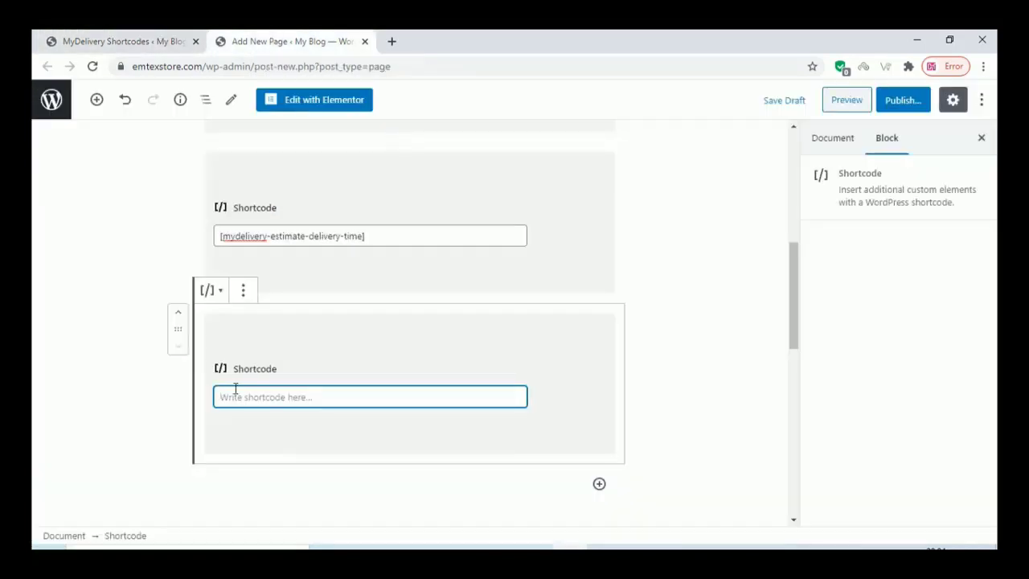
right_click(234, 397)
left_click(273, 247)
Step: Add a fifth Shortcode block below the store address and paste in [mydelivery-delivery-clock] from the shortcodes list
left_click(599, 483)
left_click(718, 269)
left_click(120, 41)
triple_click(402, 459)
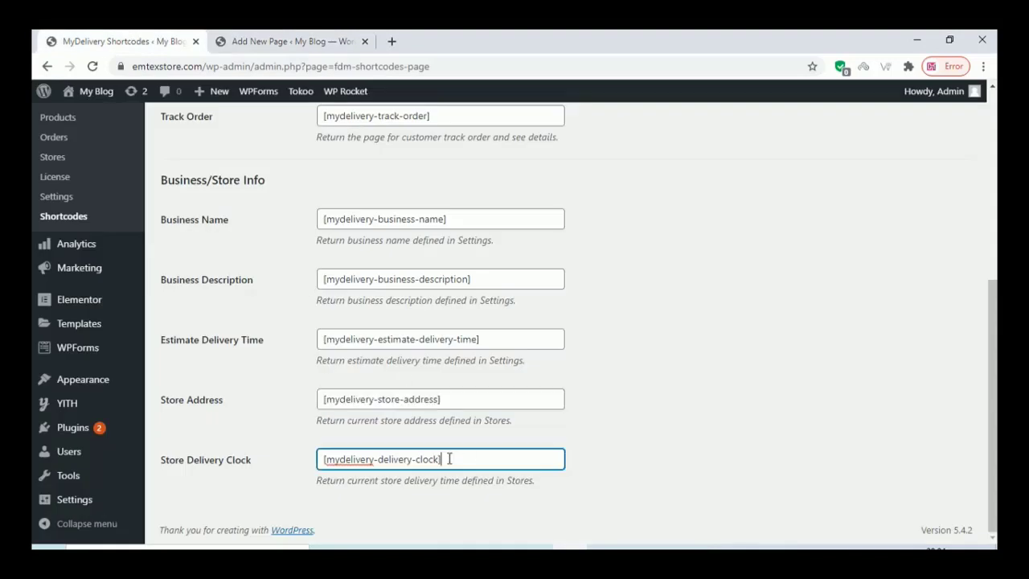
right_click(347, 459)
left_click(410, 288)
left_click(290, 41)
right_click(263, 236)
left_click(321, 351)
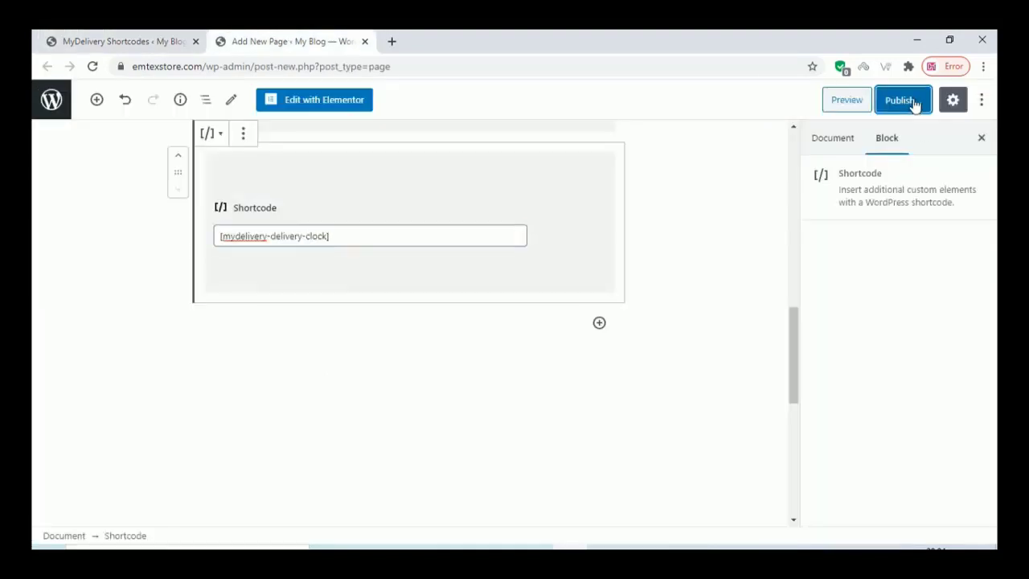
Step: Publish the Business/Store Info page and open the live page in a new browser tab
left_click(899, 100)
middle_click(168, 511)
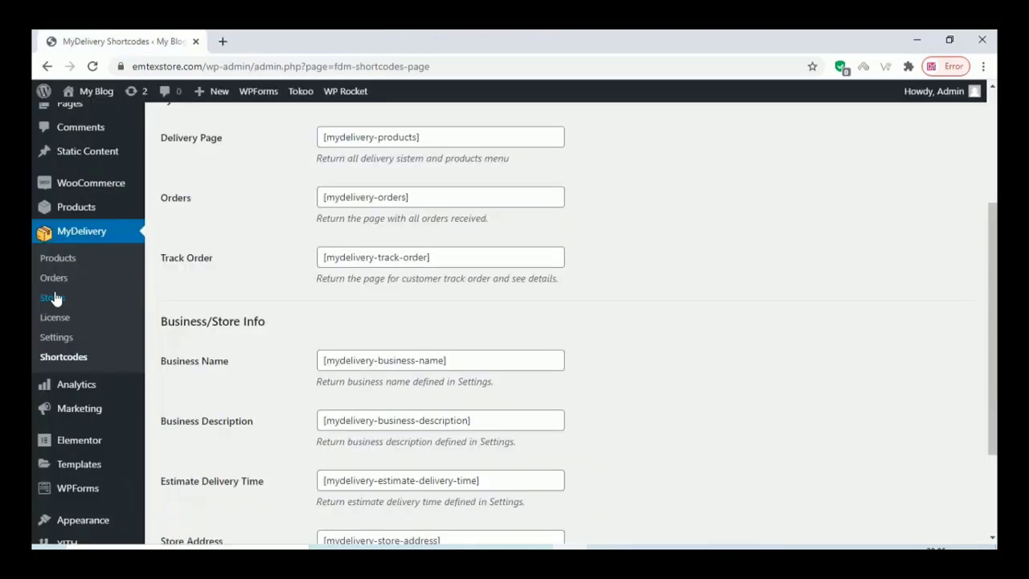
Step: Start adding a new store in MyDelivery and title it "demostore"
left_click(53, 297)
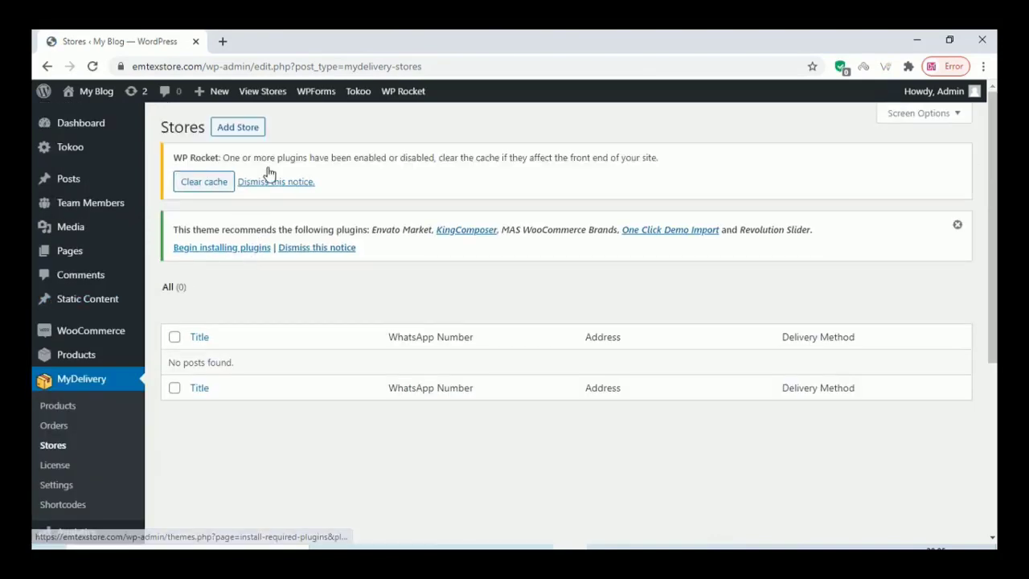
left_click(247, 134)
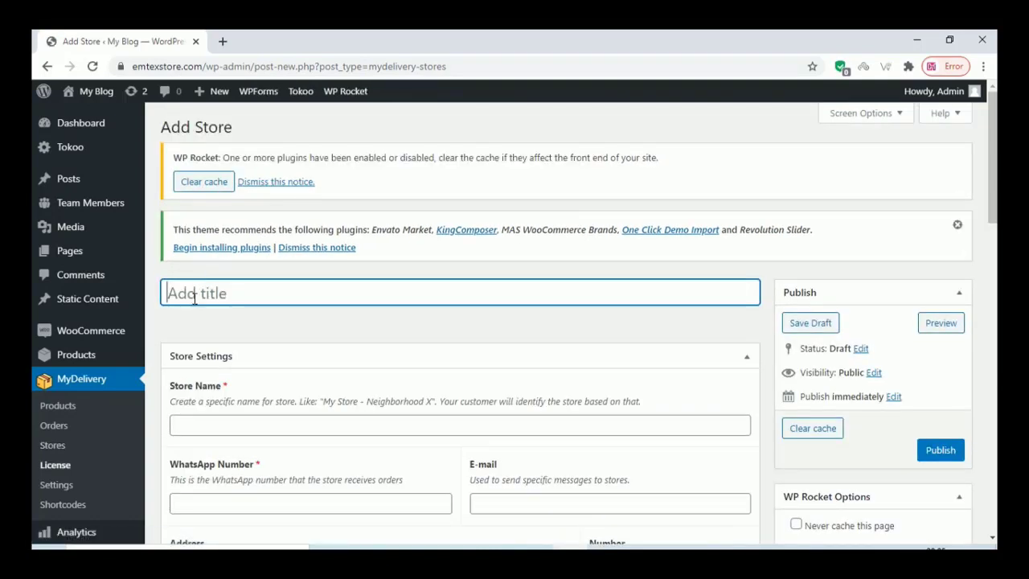
type("dem")
type("os")
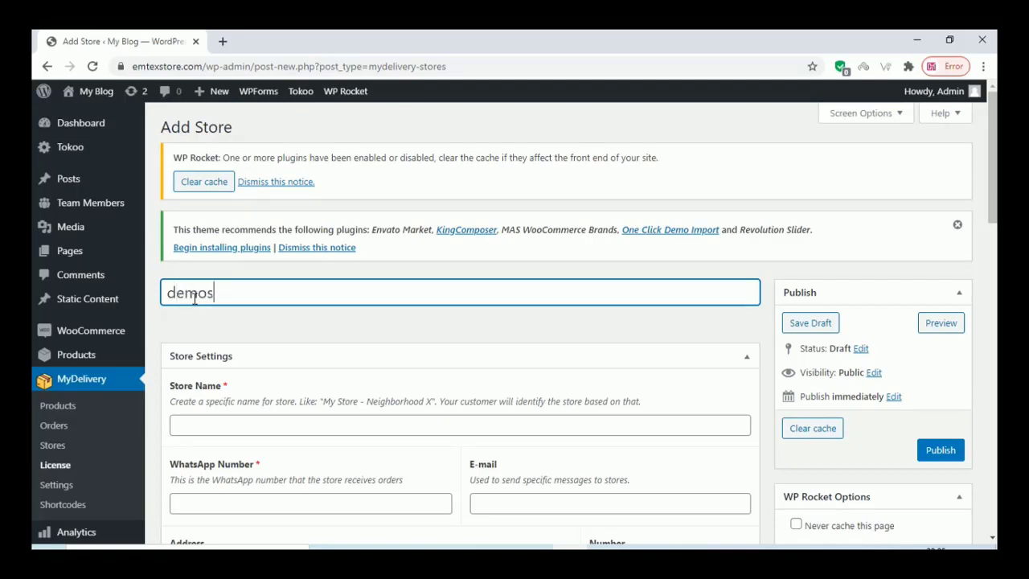
type("tore")
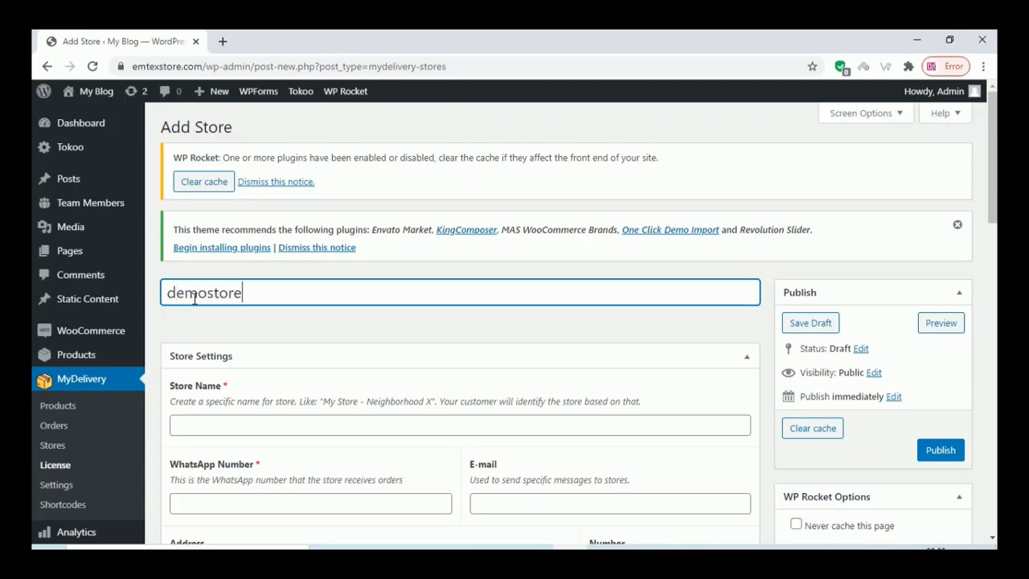
Step: Copy the store title "demostore" into the Store Name field of the store settings
scroll(272, 215, "down", 1)
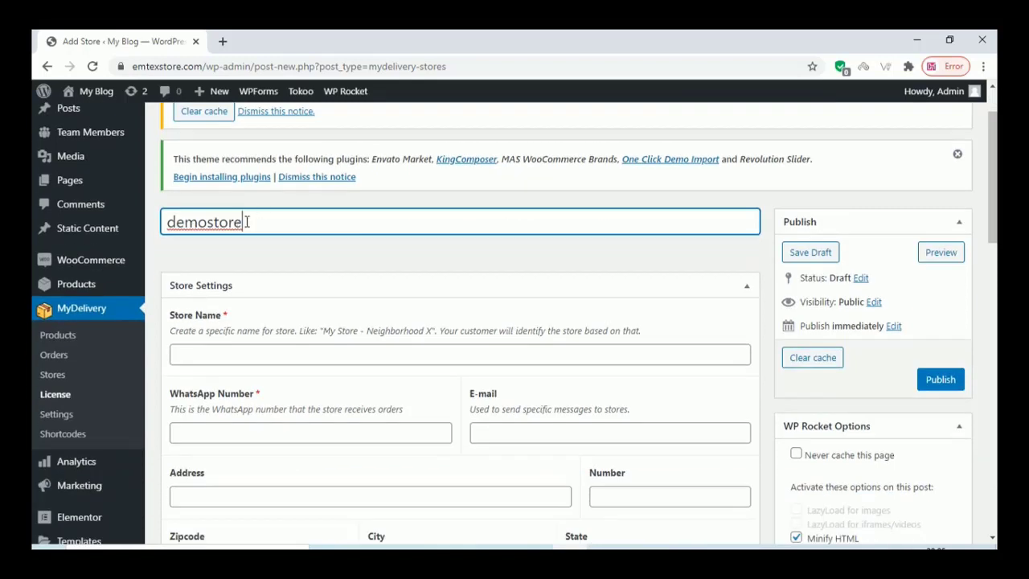
left_click_drag(249, 222, 165, 225)
right_click(199, 217)
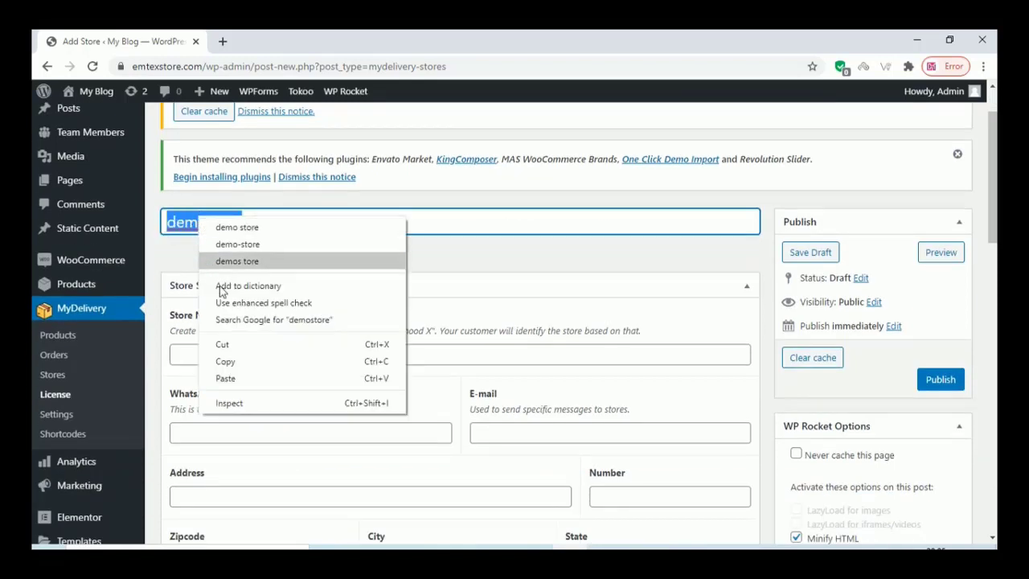
left_click(220, 361)
right_click(205, 362)
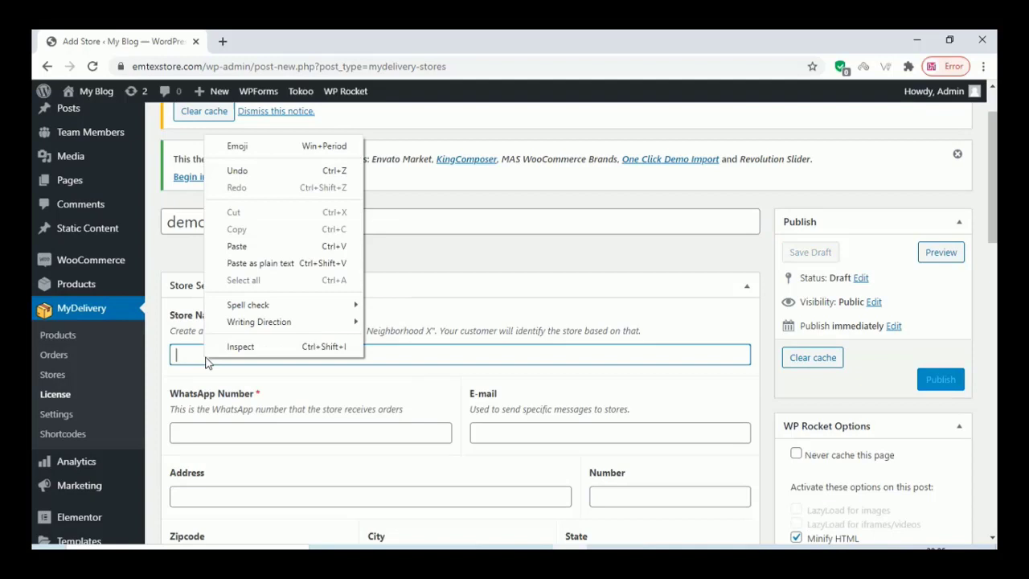
left_click(250, 246)
Step: Set the store's shipping price type to Unique Price (Limit per Zipcode) in the delivery options
scroll(324, 320, "down", 5)
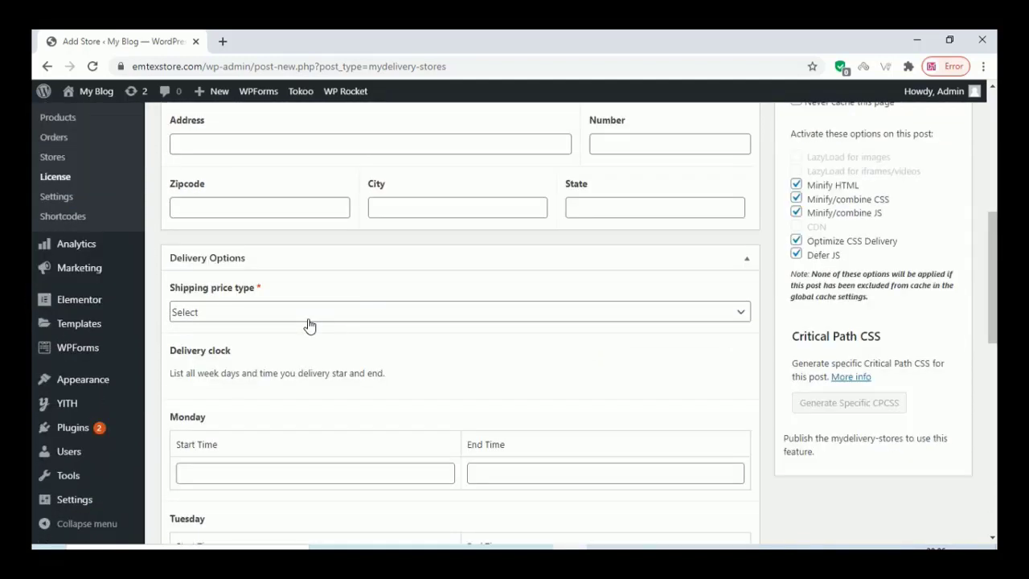
left_click(310, 314)
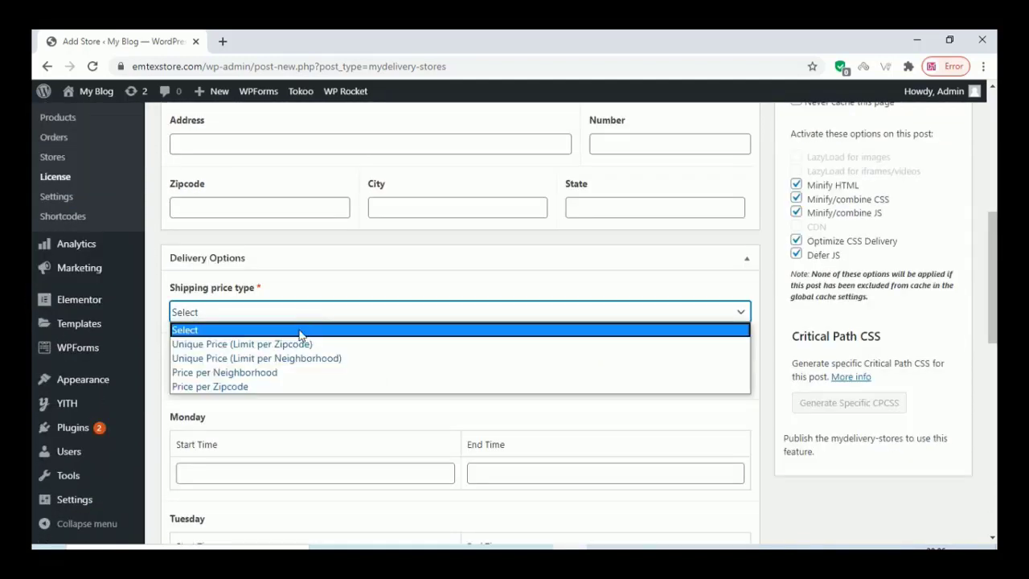
left_click(281, 345)
Step: Set Monday's delivery clock to start at 09:00 and end at 15:00
scroll(443, 326, "down", 4)
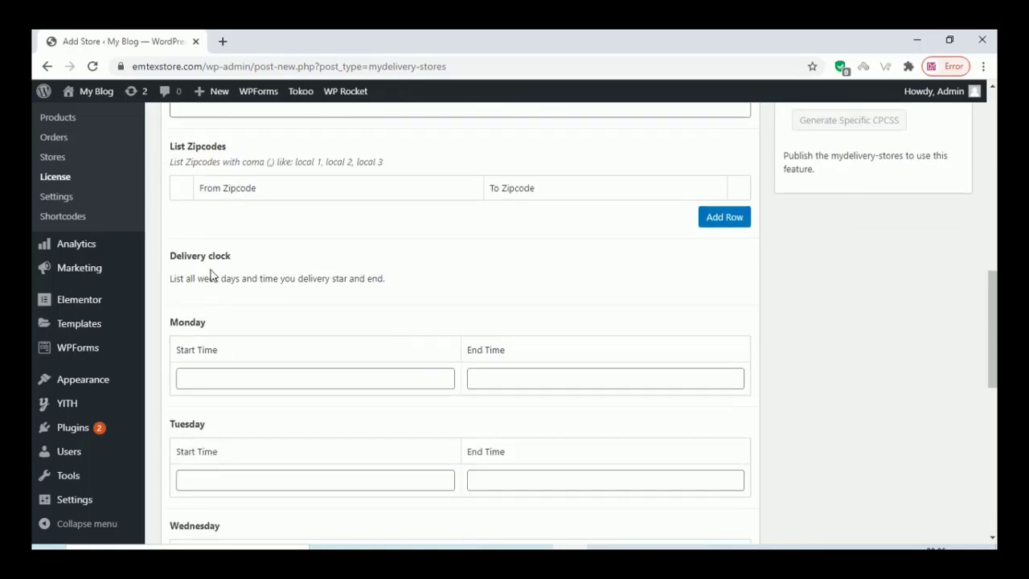
scroll(219, 273, "down", 2)
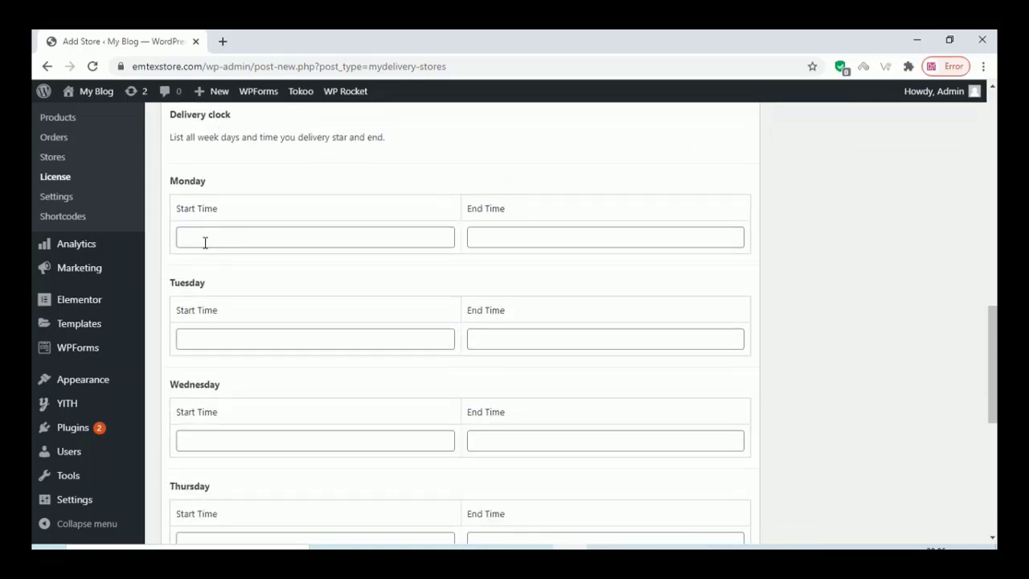
left_click(206, 241)
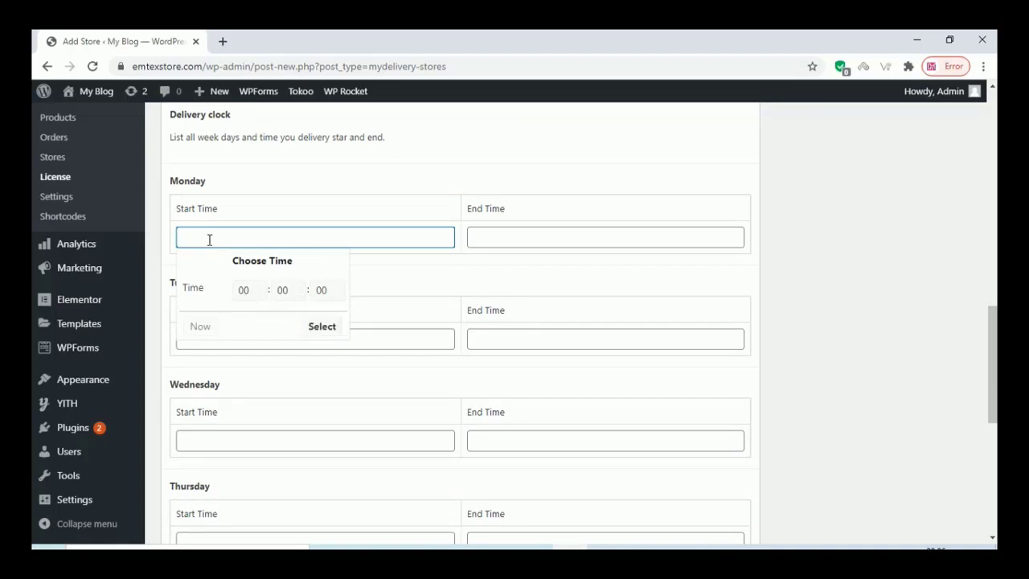
left_click(246, 291)
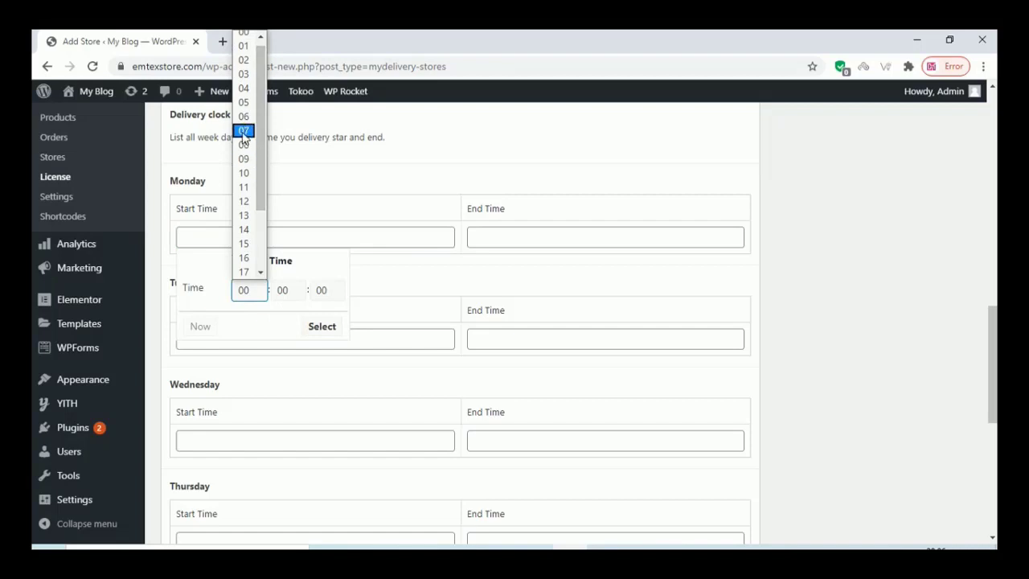
left_click(245, 158)
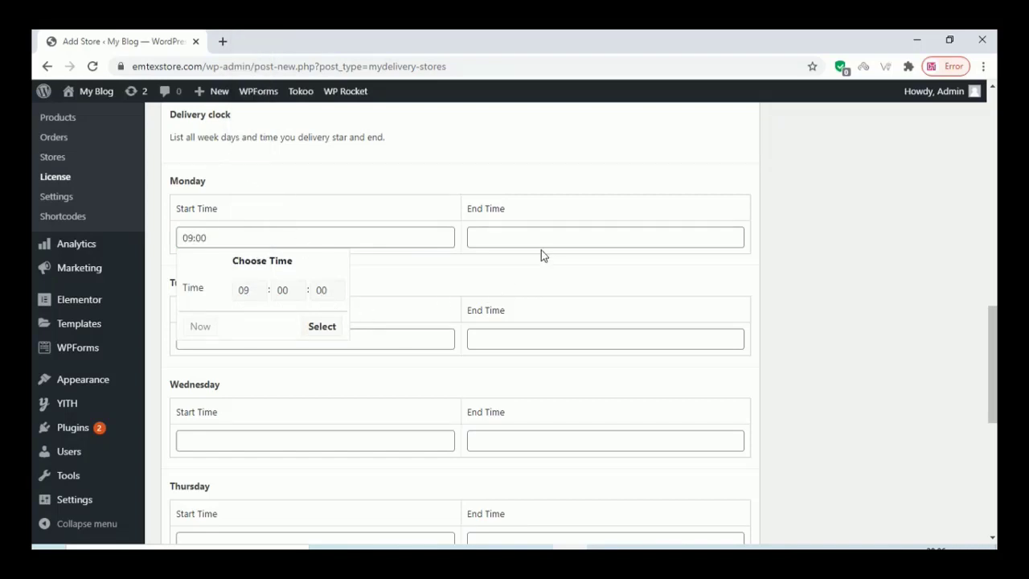
left_click(519, 235)
left_click(538, 296)
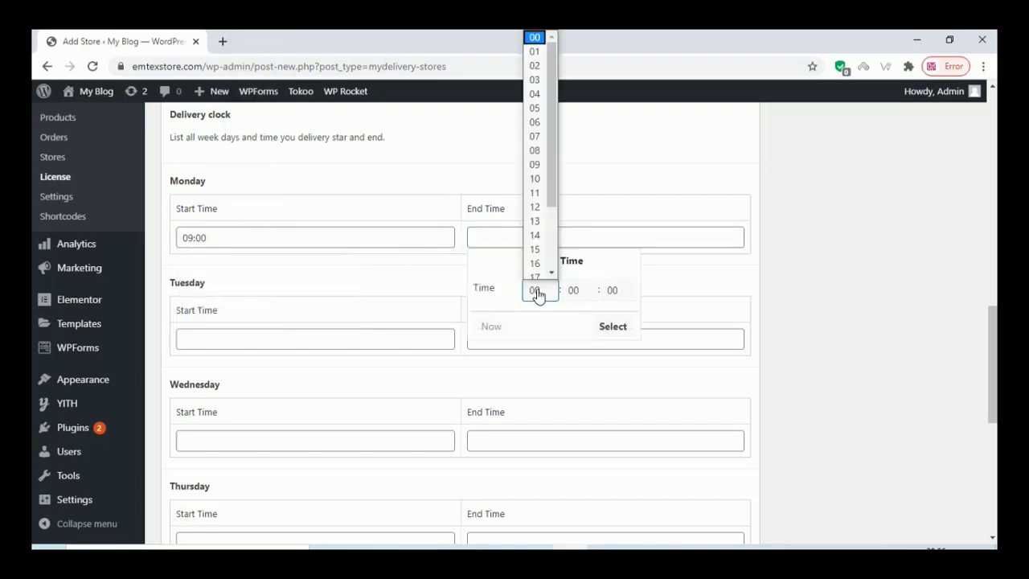
scroll(546, 241, "down", 2)
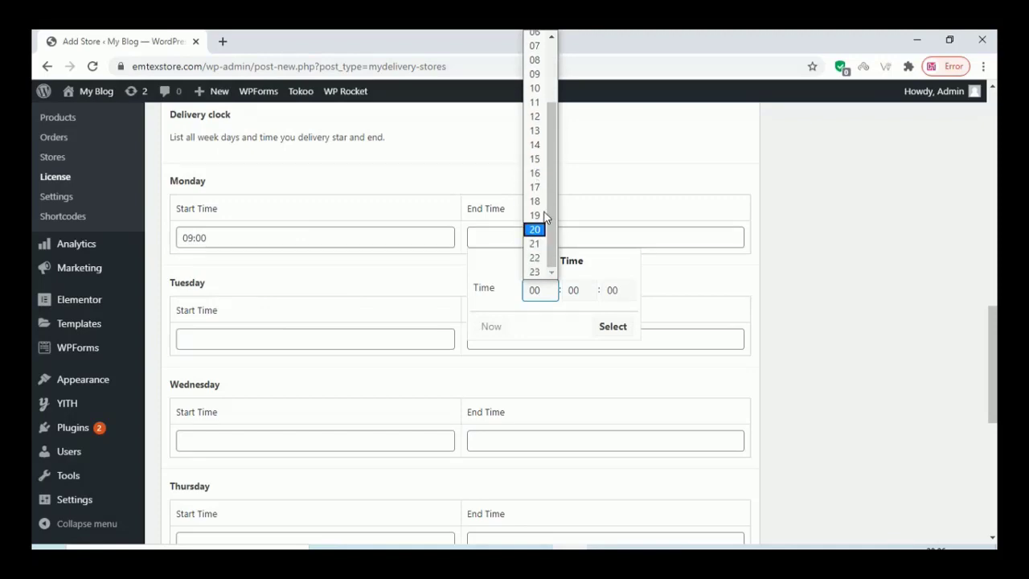
left_click(540, 159)
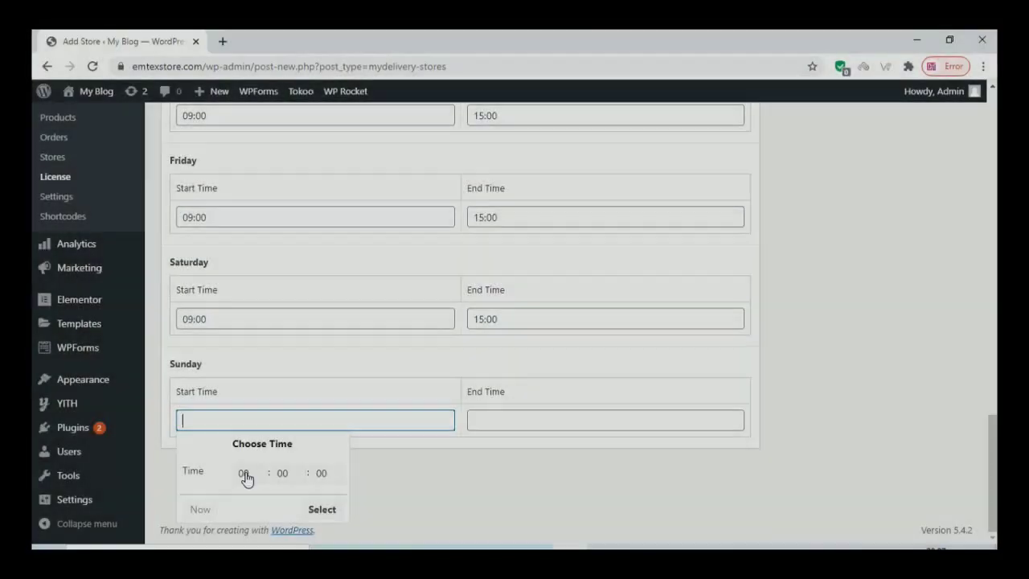
Step: Set Sunday's delivery clock to start at 09:00 and end at 15:00
left_click(243, 474)
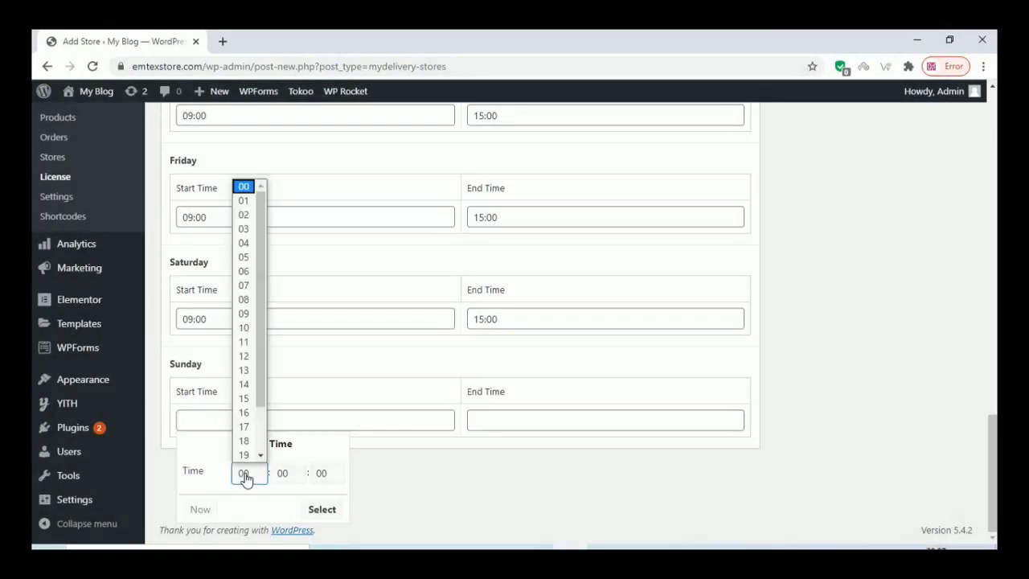
left_click(244, 312)
left_click(505, 419)
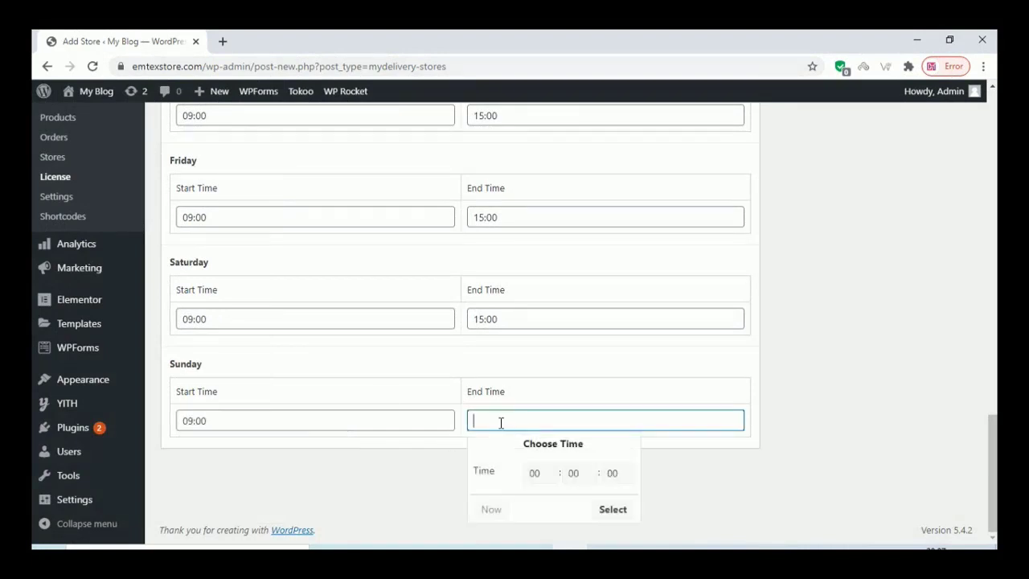
left_click(533, 481)
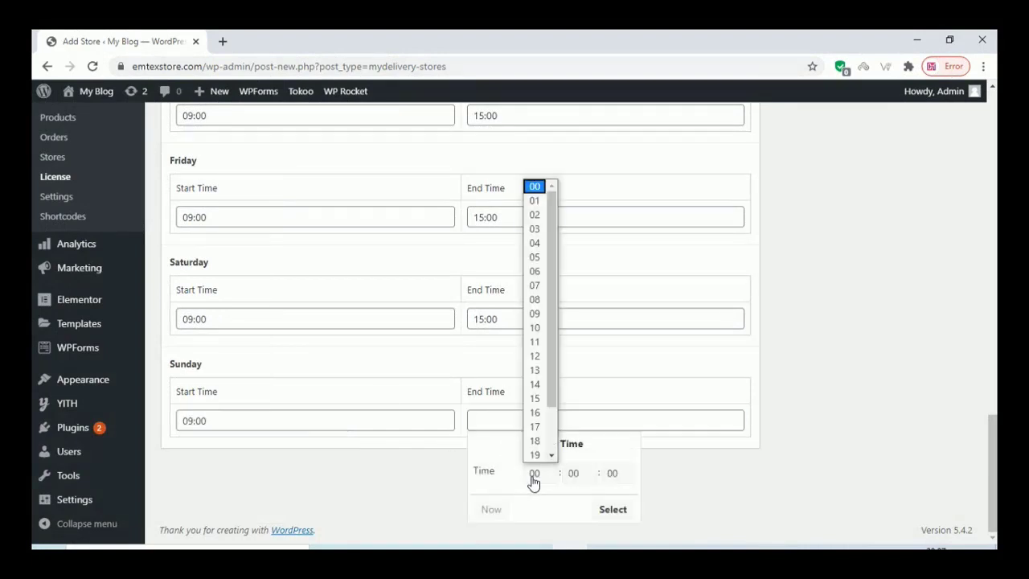
left_click(535, 398)
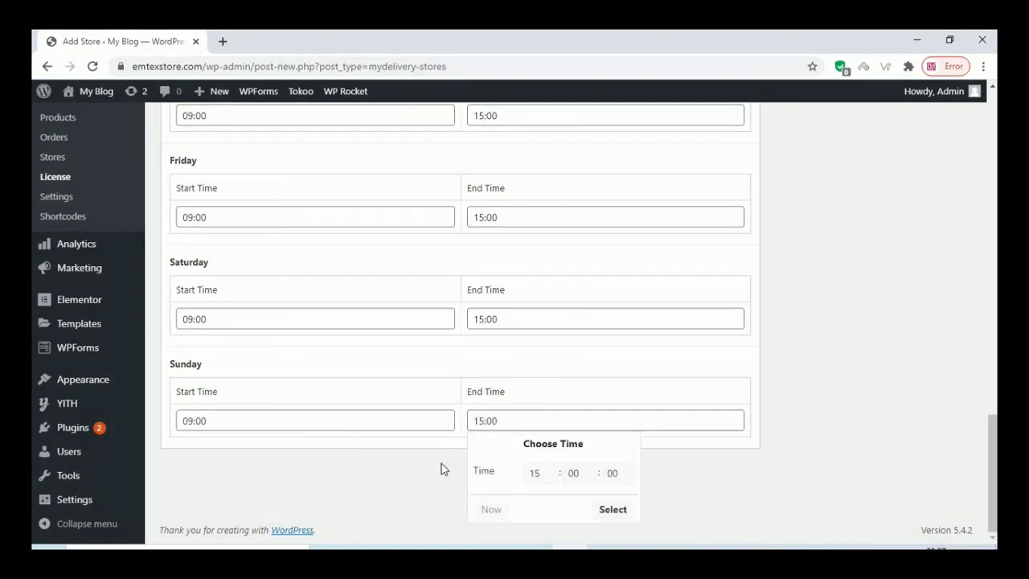
left_click(891, 375)
scroll(884, 376, "up", 6)
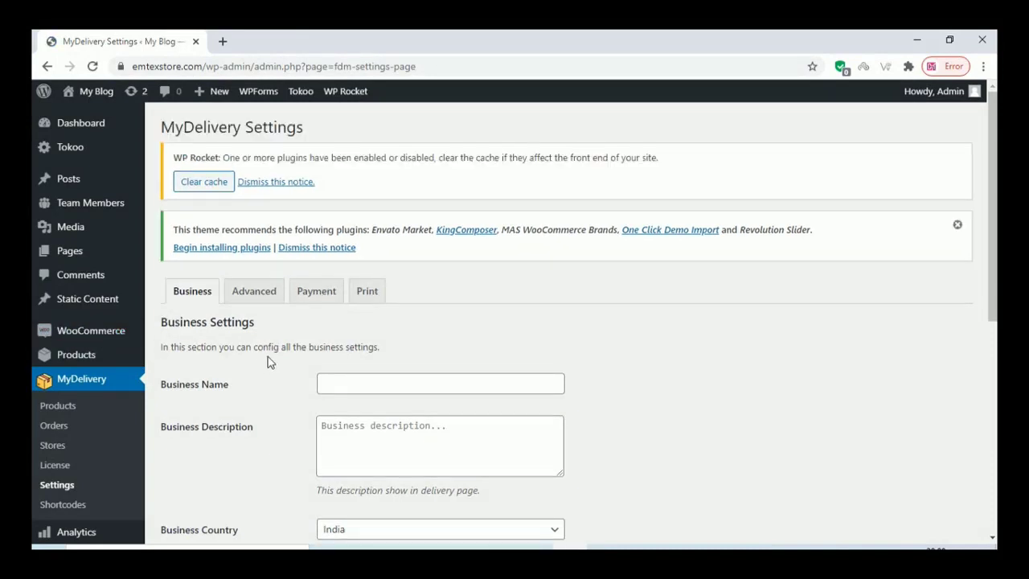
Step: In the MyDelivery business settings, enter "demo" as the business name and "grocery delivering shop" as the description
scroll(262, 359, "down", 1)
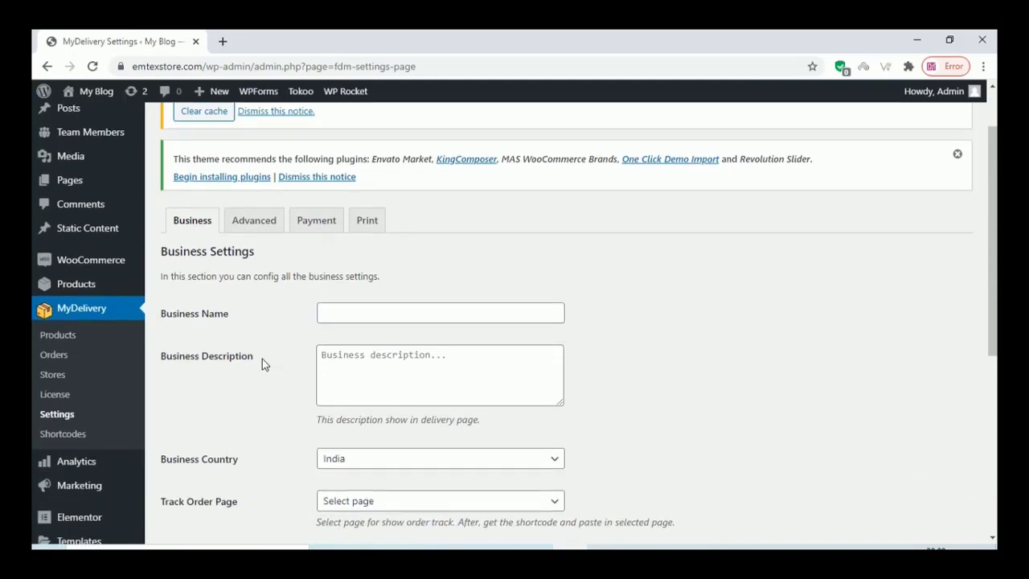
left_click(330, 313)
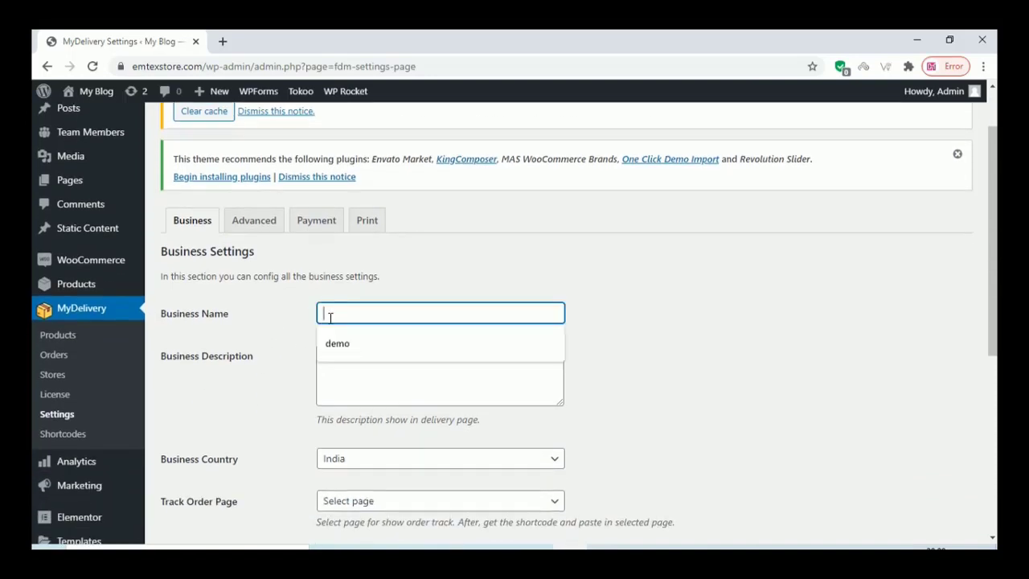
left_click(335, 341)
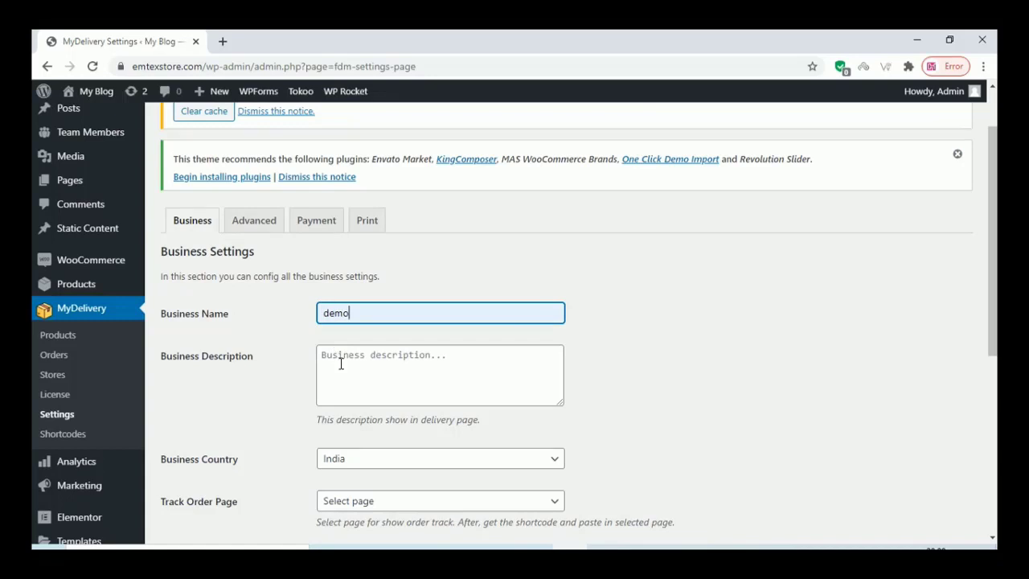
left_click(341, 364)
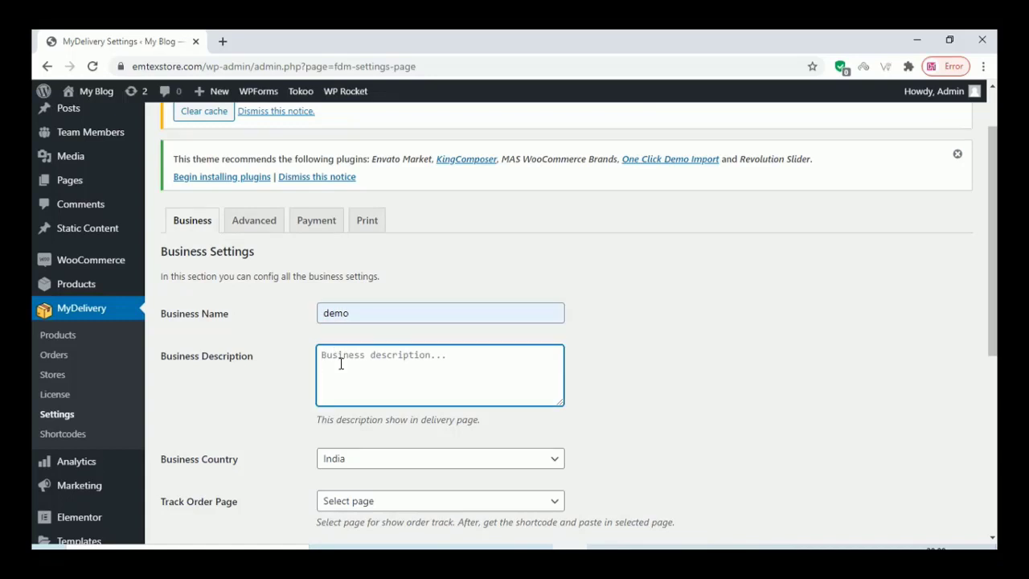
type("demo")
key("BackSpace")
type("grocery delivering shop")
Step: Choose Track Order as the track order page and allow store pickup with "Yes, can get in store"
scroll(341, 364, "down", 3)
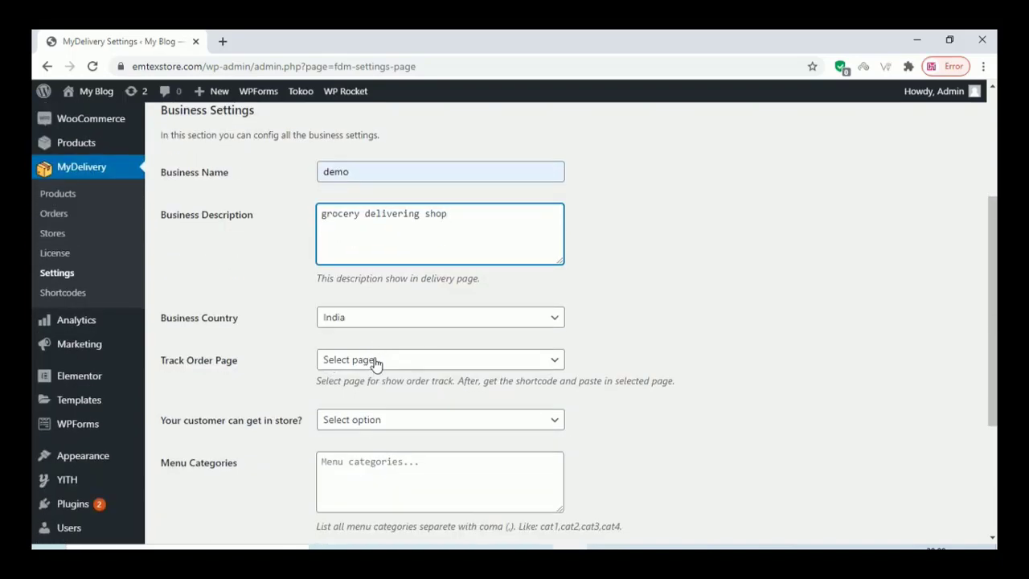
left_click(376, 363)
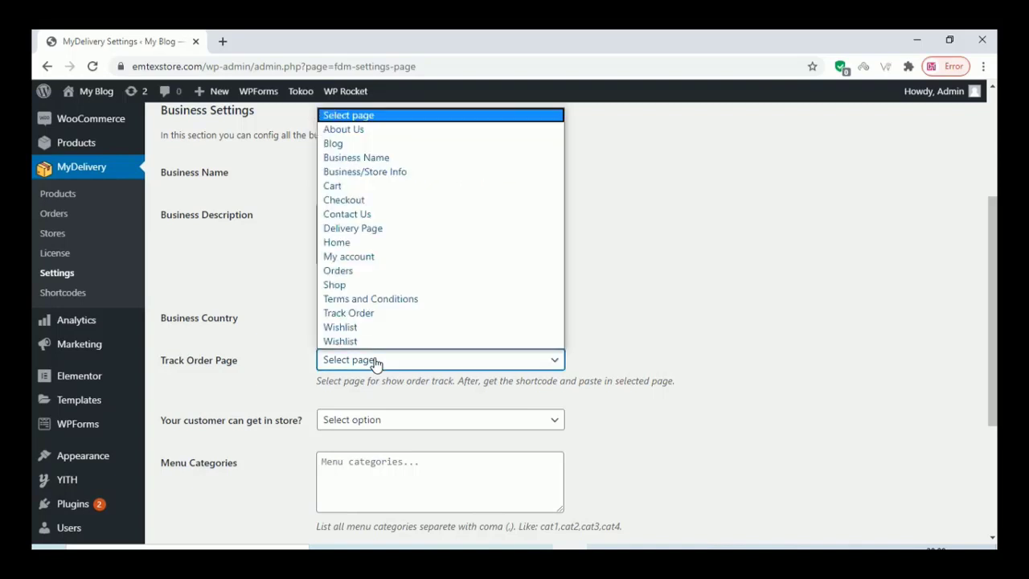
left_click(356, 315)
scroll(255, 378, "down", 2)
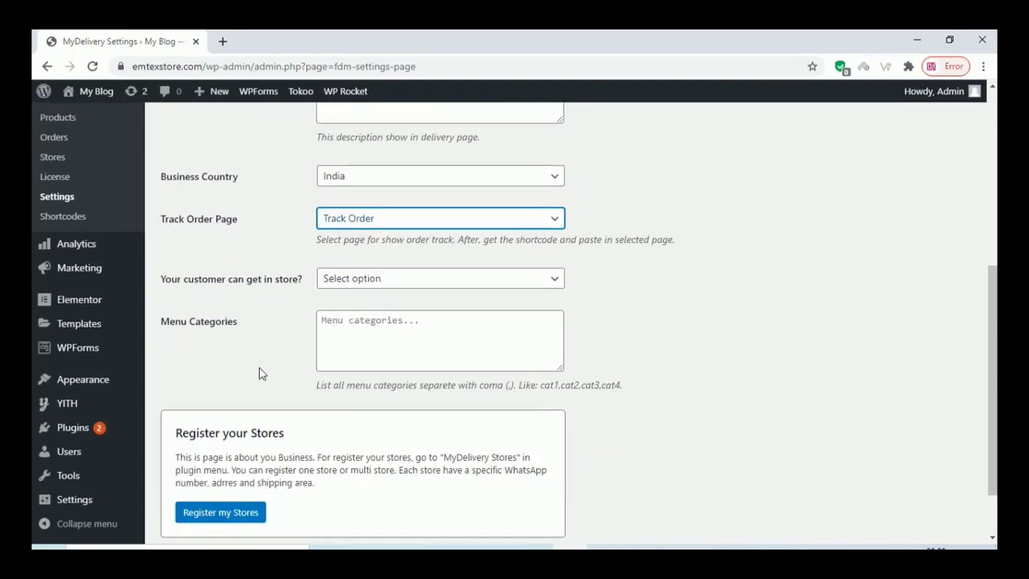
left_click(368, 281)
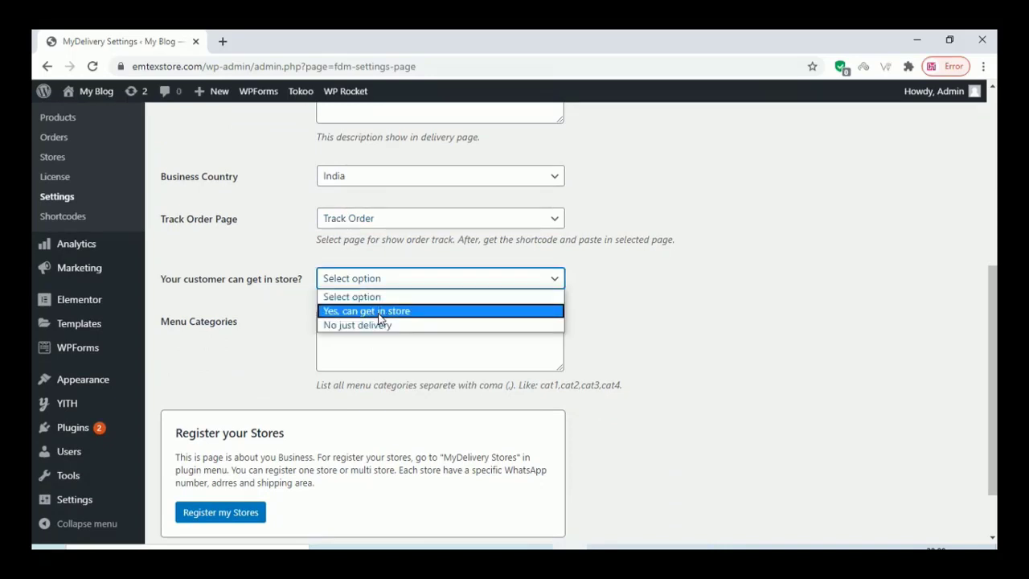
left_click(383, 312)
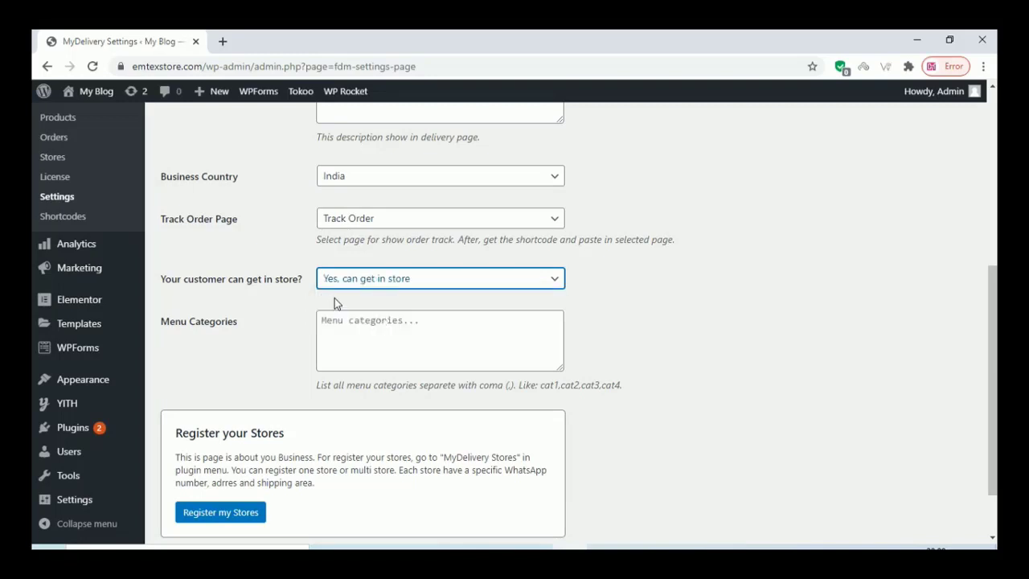
Step: Enter the menu categories "grocery,cloths,electronics" and save the business settings
left_click(338, 328)
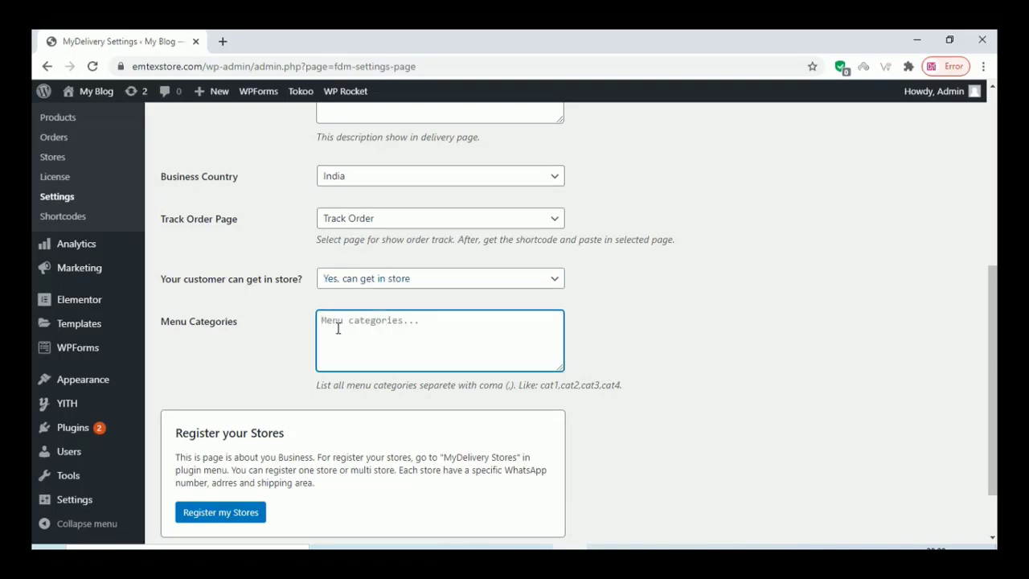
type("grocery")
type(",cloths,electronics")
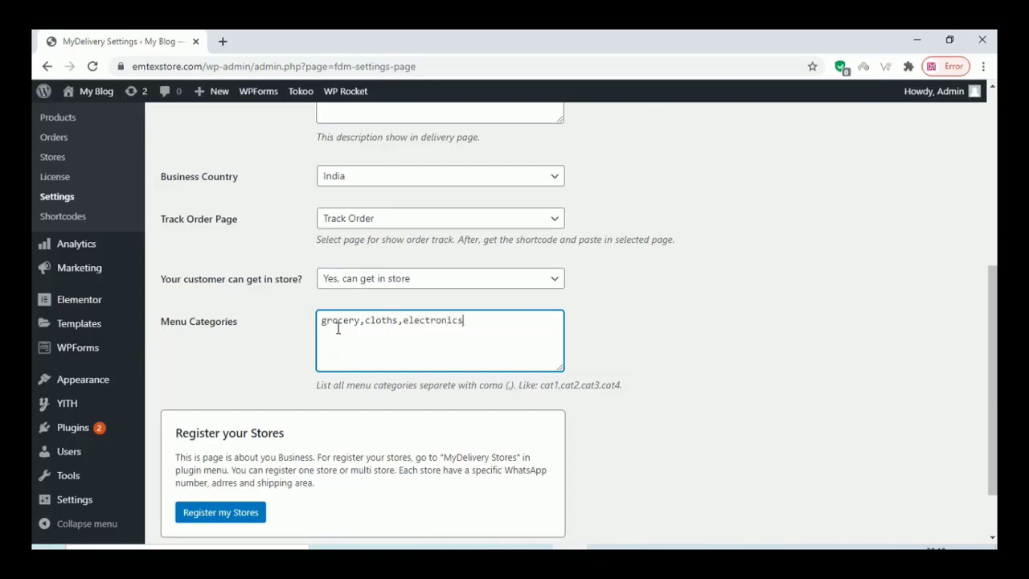
scroll(338, 328, "down", 1)
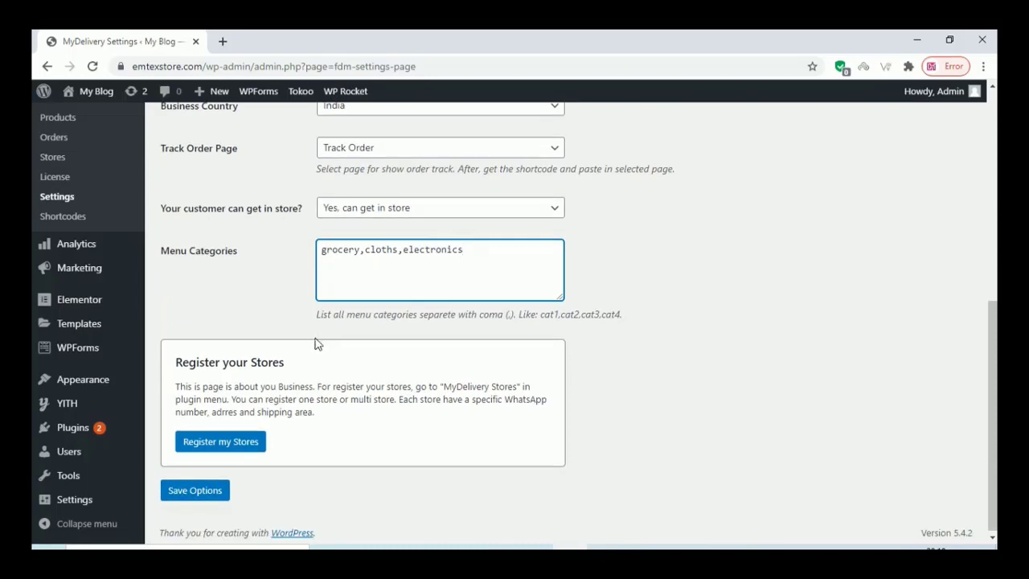
left_click(203, 502)
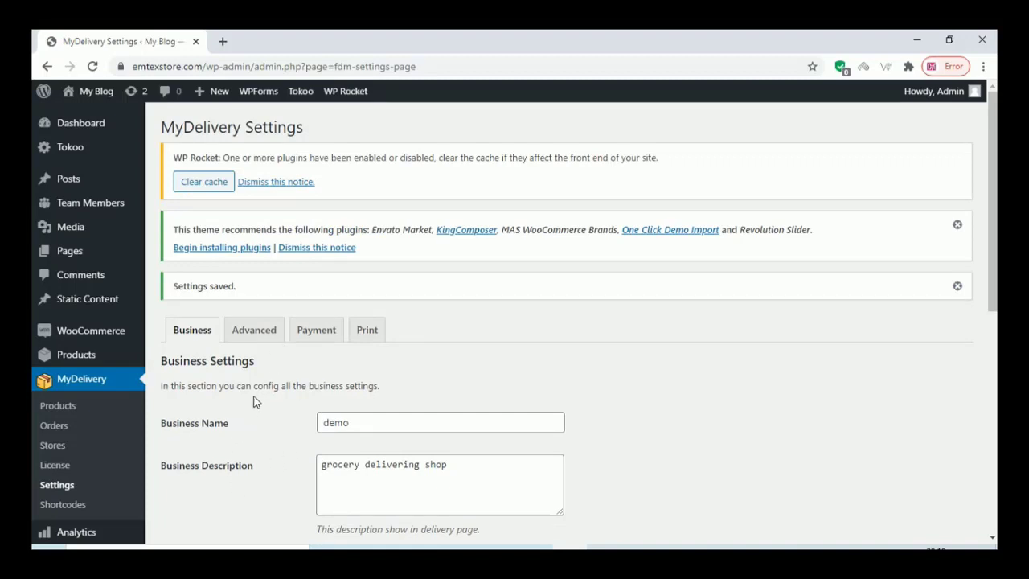
Step: Review the advanced MyDelivery settings, from the principal colour and customer messages to the button texts and phone mask
left_click(254, 330)
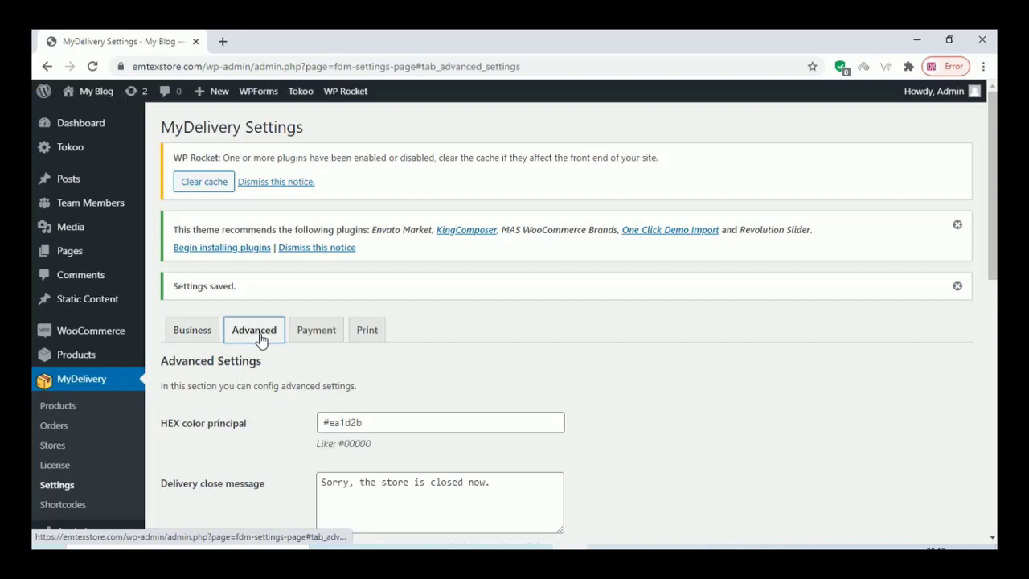
scroll(235, 416, "down", 3)
scroll(241, 405, "down", 1)
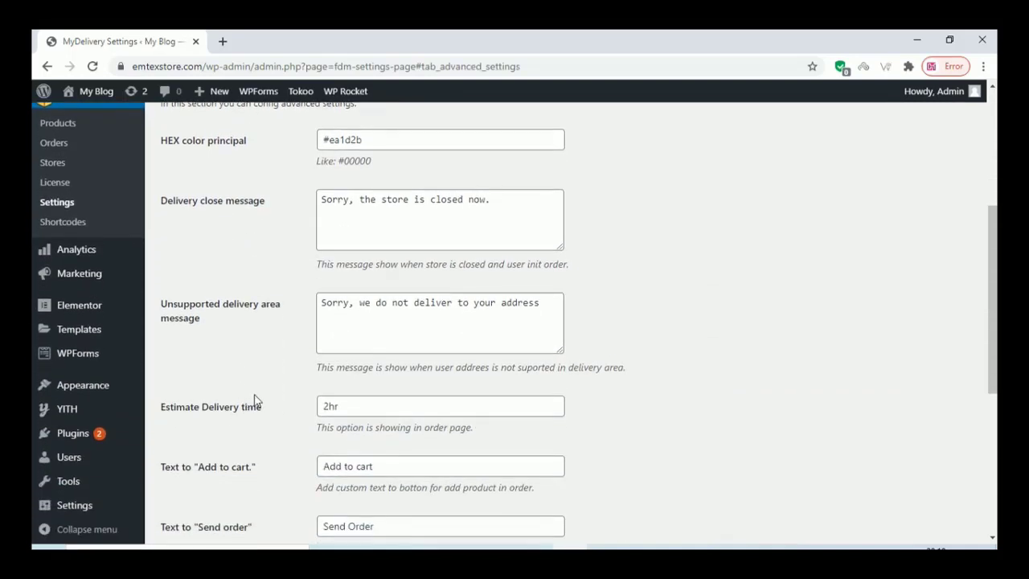
scroll(262, 376, "down", 1)
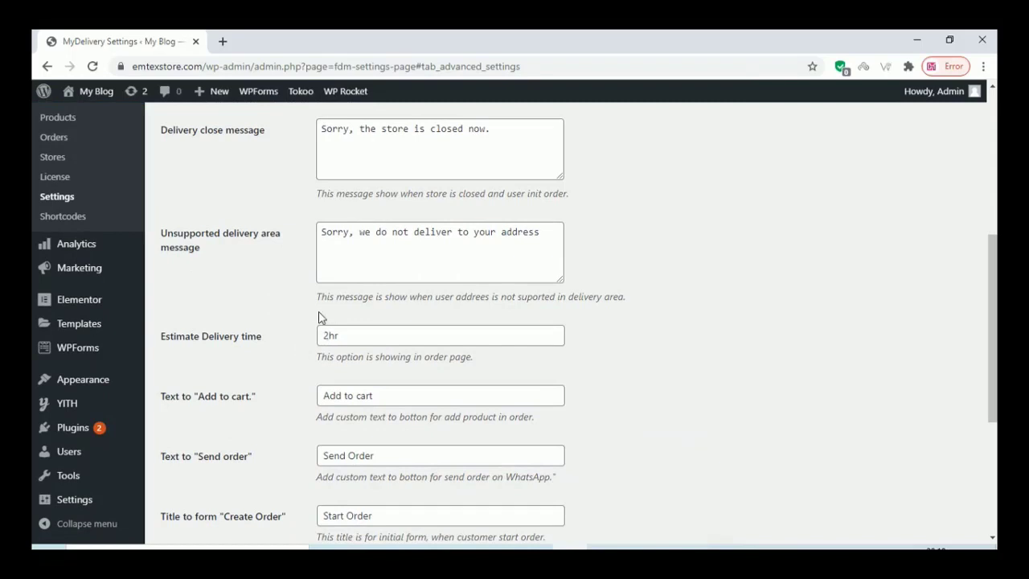
scroll(319, 316, "up", 2)
scroll(319, 314, "down", 1)
scroll(319, 314, "down", 2)
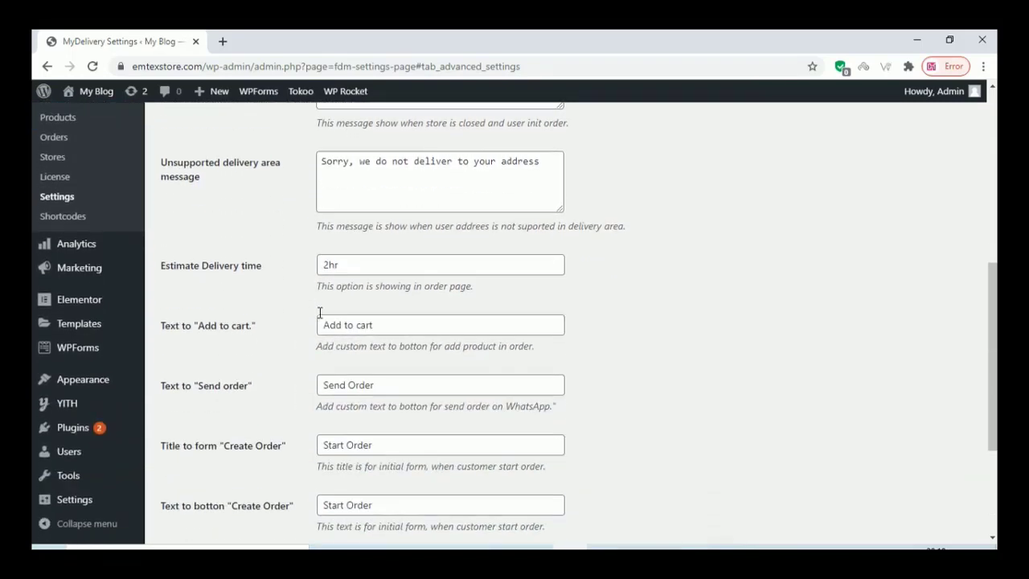
scroll(314, 338, "down", 3)
scroll(299, 359, "up", 7)
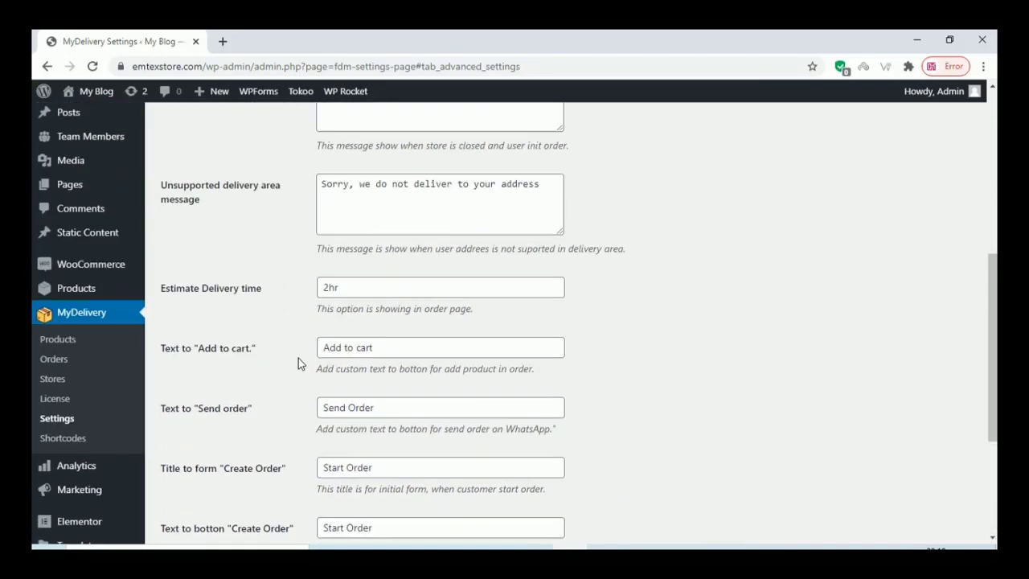
scroll(325, 329, "down", 1)
scroll(315, 366, "down", 7)
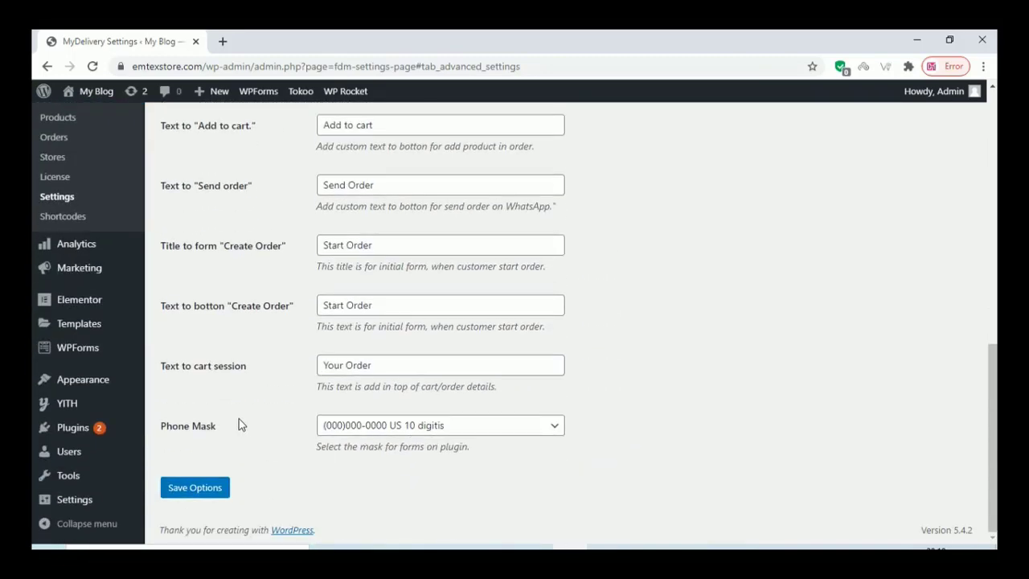
scroll(239, 418, "up", 8)
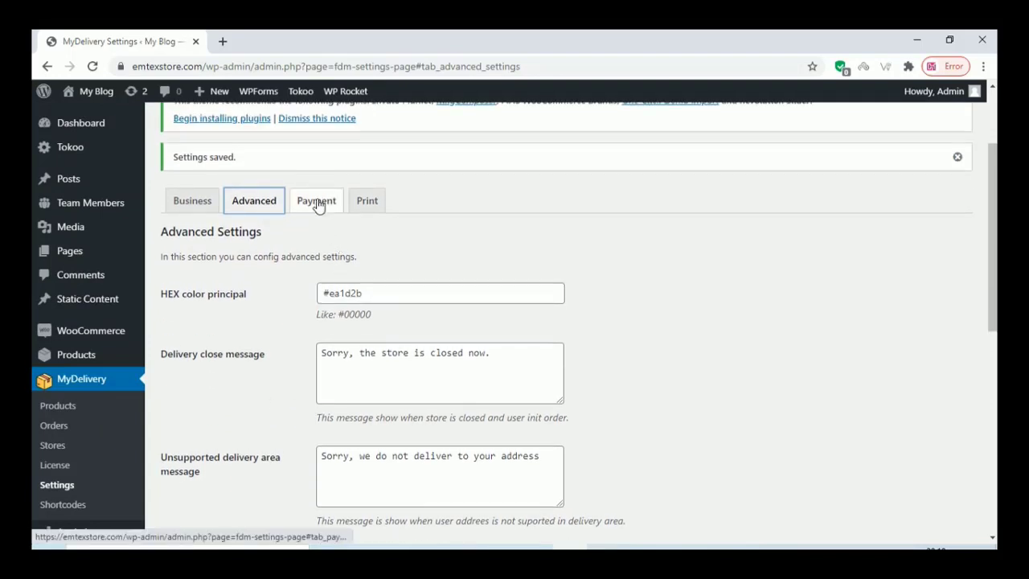
Step: In the MyDelivery payment settings, set the number of decimals to 2, enter payment methods "credit card,debit card", and save
left_click(319, 201)
left_click(330, 354)
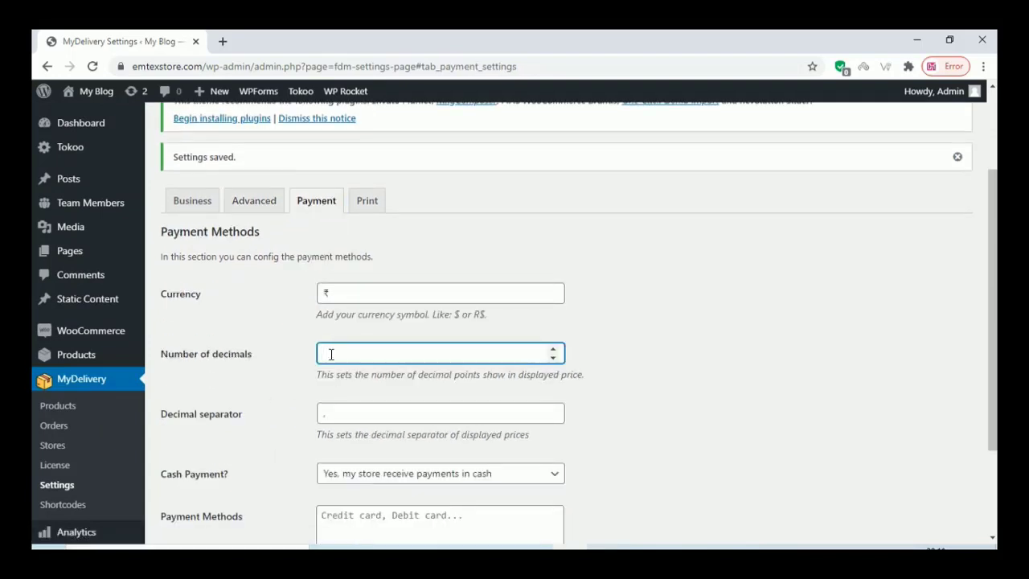
type("2")
scroll(330, 358, "down", 2)
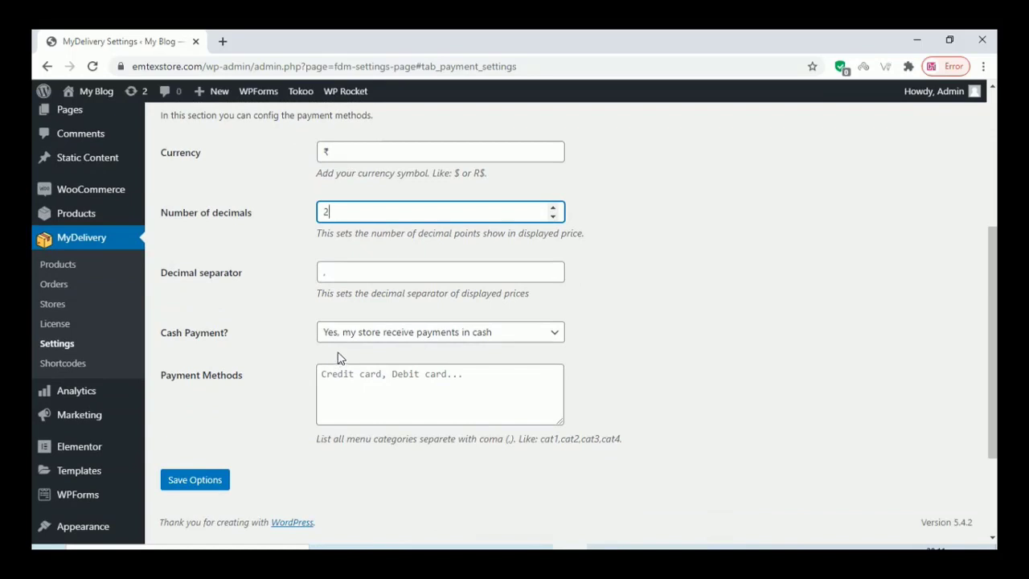
scroll(345, 367, "down", 1)
left_click(340, 302)
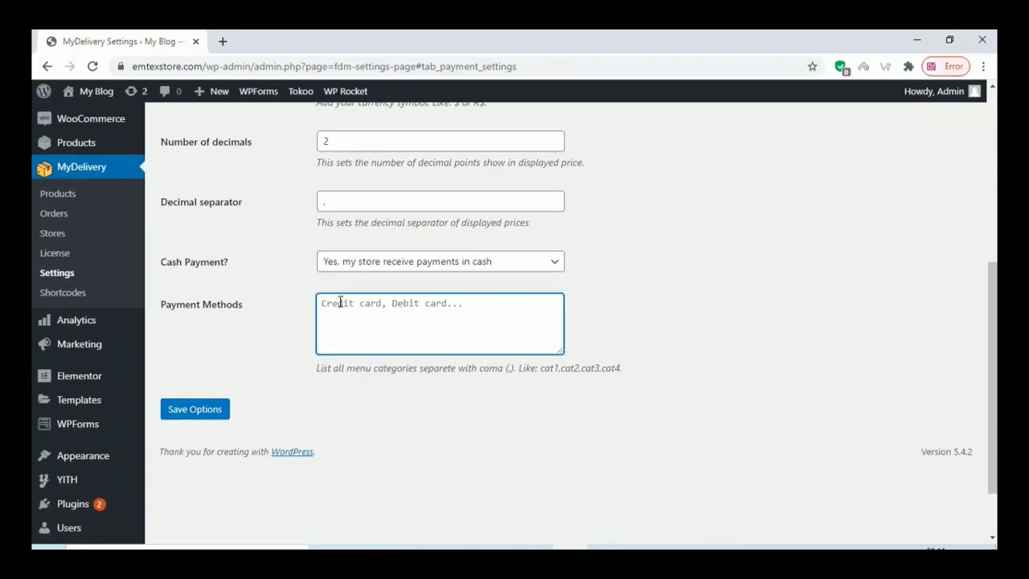
type("credit card,debit card")
left_click(210, 412)
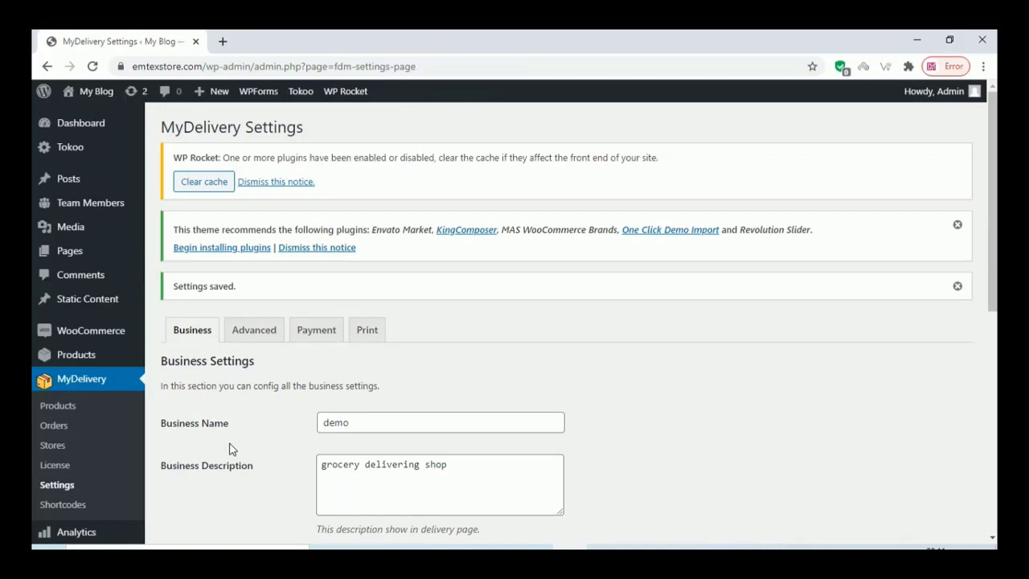
Step: Start a new MyDelivery product and paste the copied Amazon name "GoSriKi Women's Straight Kurta" as its title
scroll(241, 448, "down", 1)
left_click(58, 336)
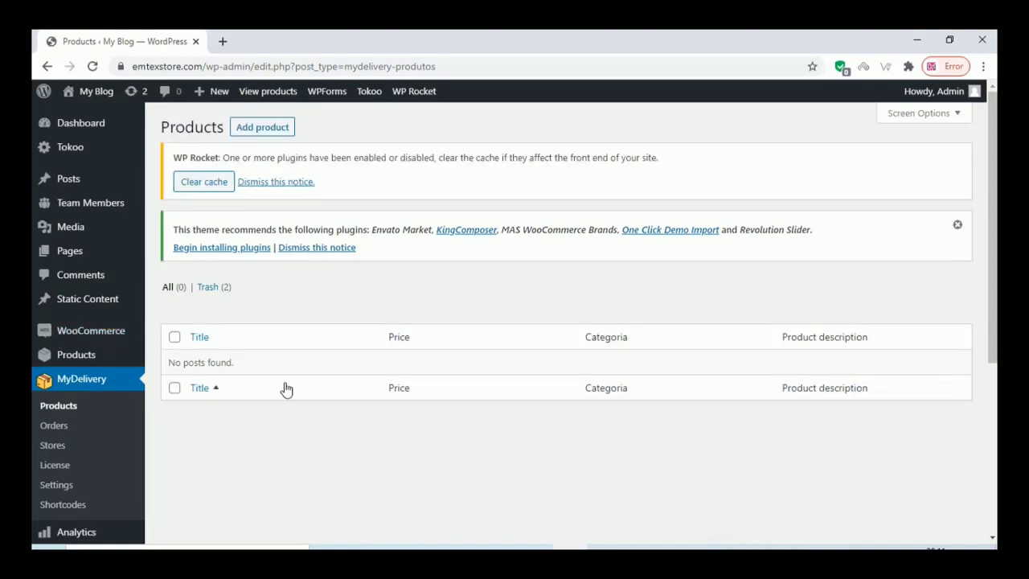
left_click(262, 131)
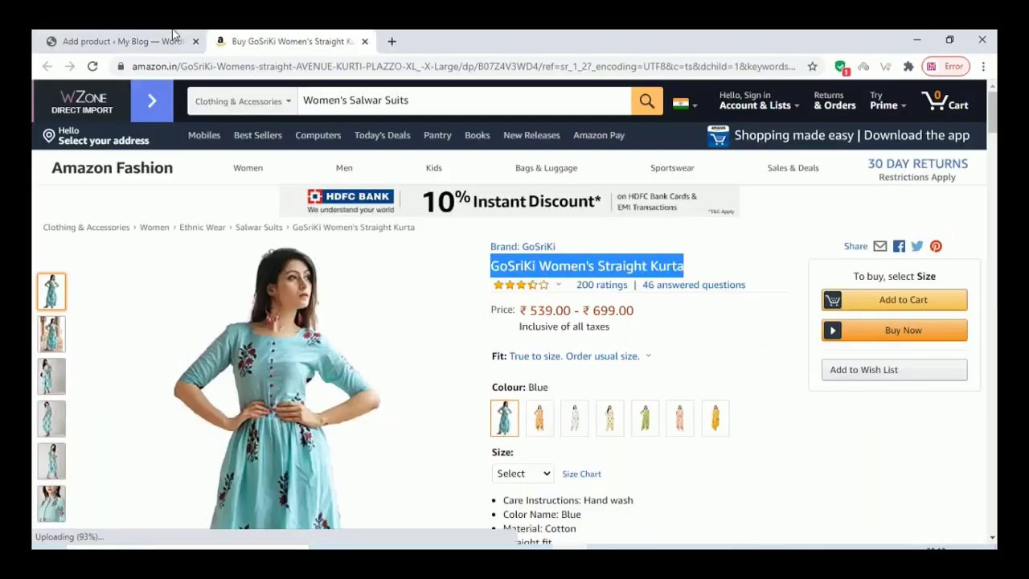
left_click(121, 41)
right_click(193, 296)
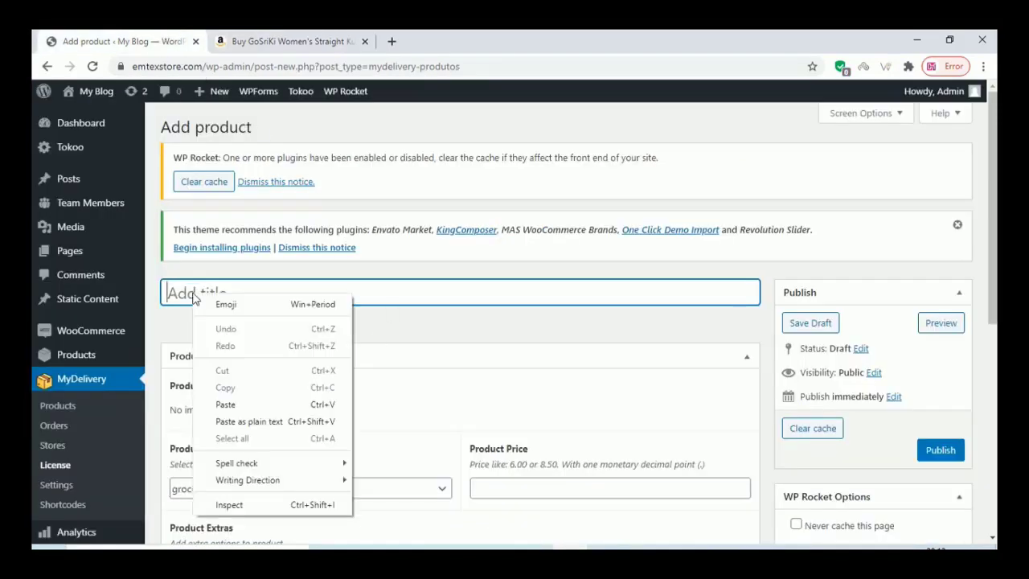
left_click(226, 404)
Step: Copy the kurta's bullet list from "Care Instructions: Hand wash" to "Calf length" on the Amazon page into the product description
left_click(295, 41)
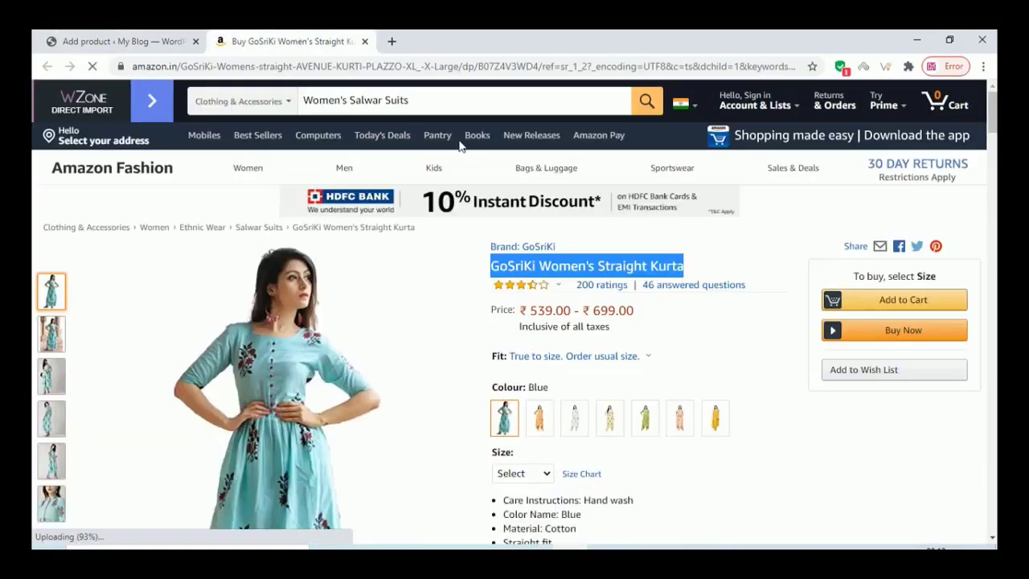
scroll(454, 273, "down", 5)
left_click_drag(554, 205, 509, 141)
right_click(522, 156)
left_click(540, 166)
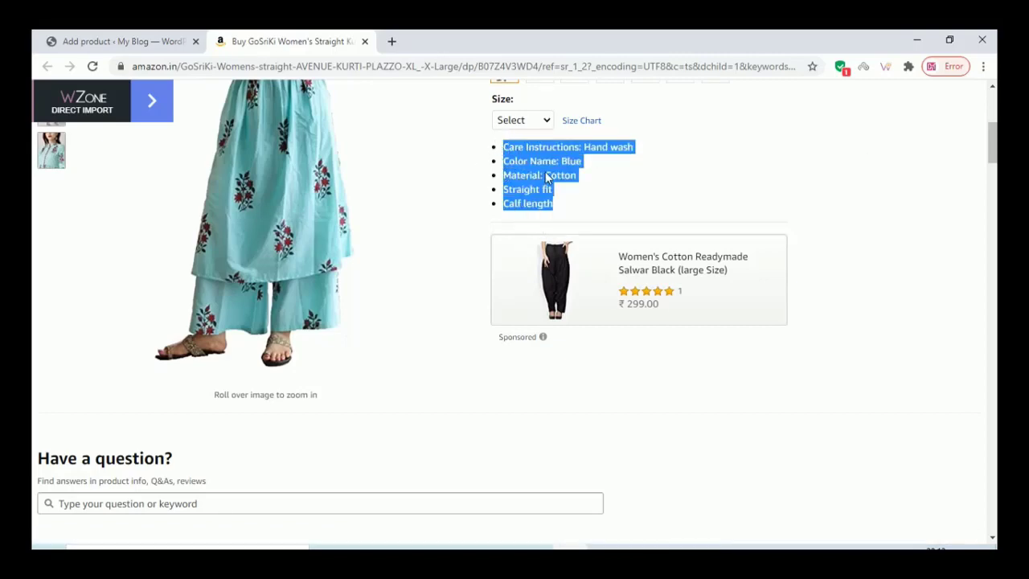
left_click(129, 41)
scroll(311, 361, "down", 5)
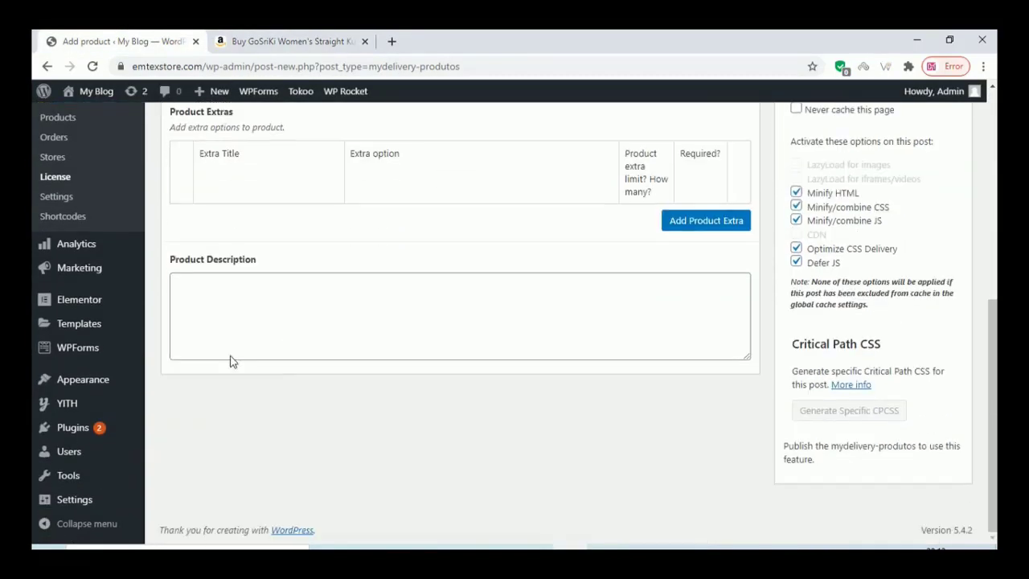
right_click(202, 293)
left_click(234, 406)
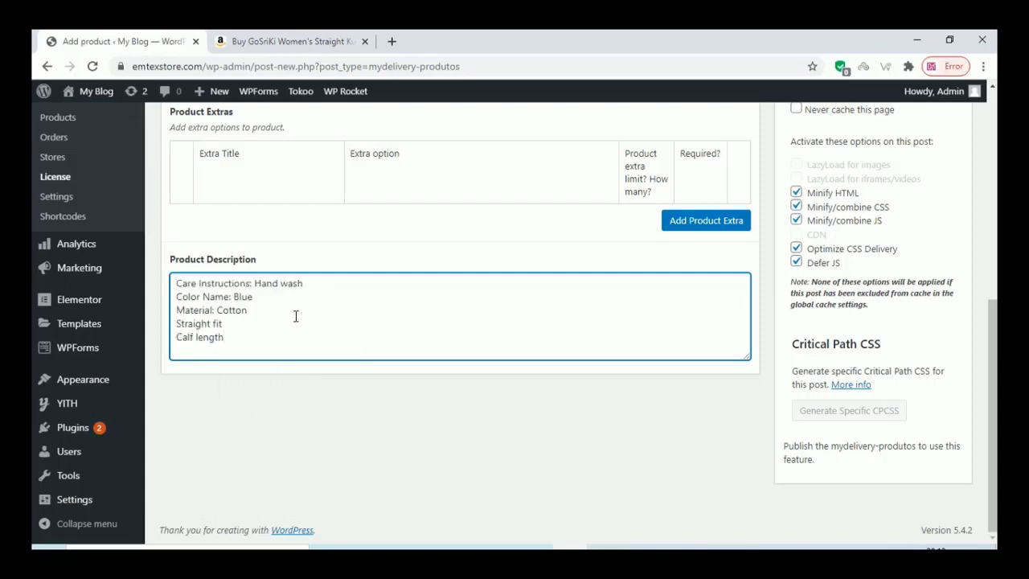
Step: Set the kurta's product type to cloths and its price to 550
scroll(294, 319, "up", 3)
left_click(338, 285)
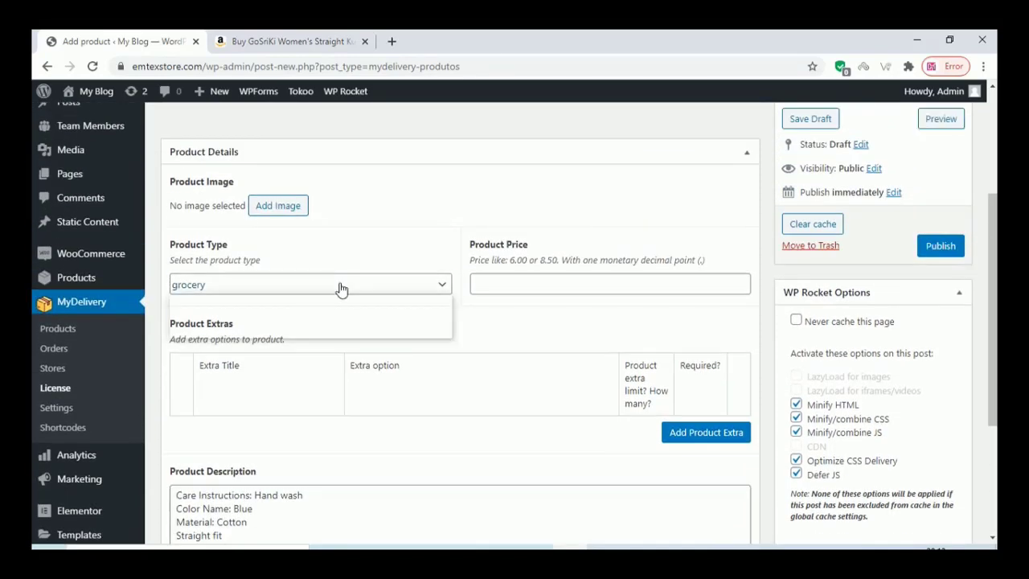
left_click(233, 317)
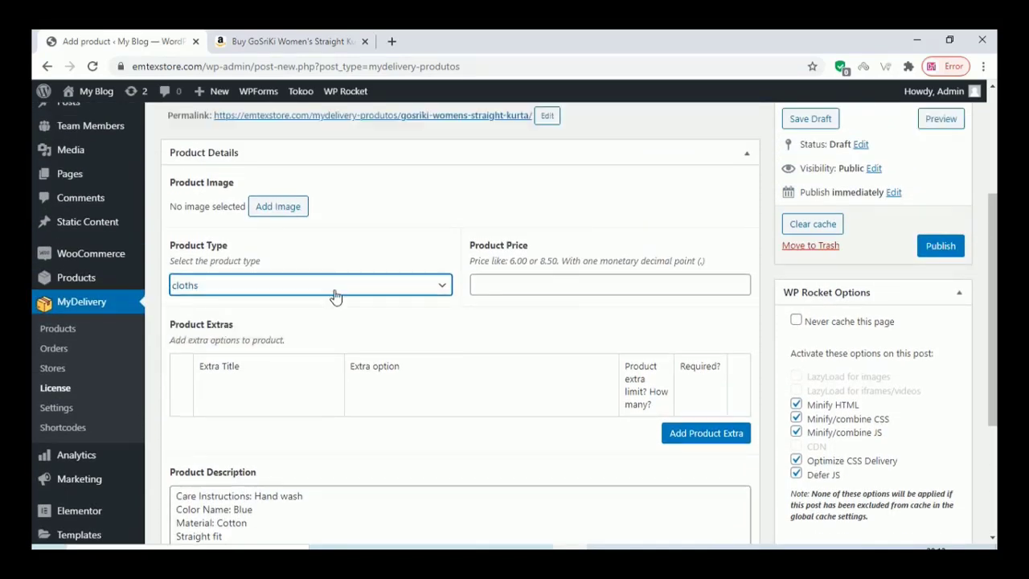
left_click(504, 289)
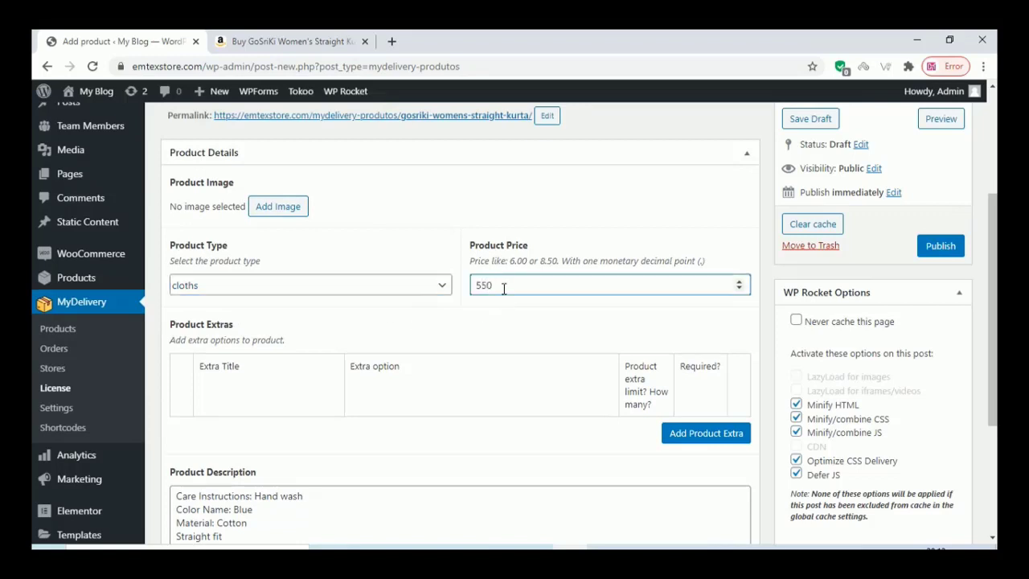
Step: Upload 51xIvuGL2IL._UL1148_.jpg from the Downloads folder and select it as the kurta's product image
left_click(274, 207)
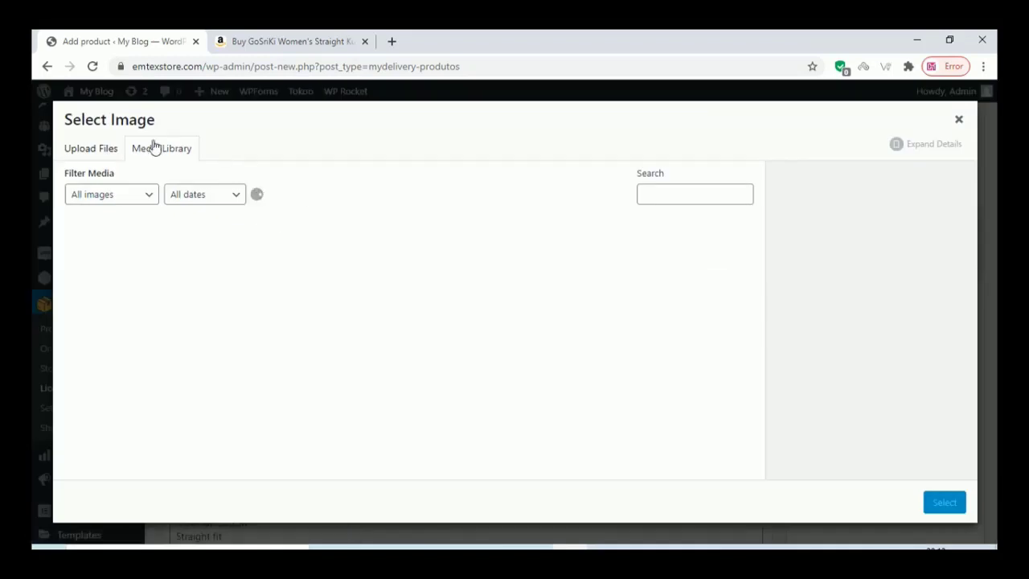
left_click(90, 149)
left_click(507, 337)
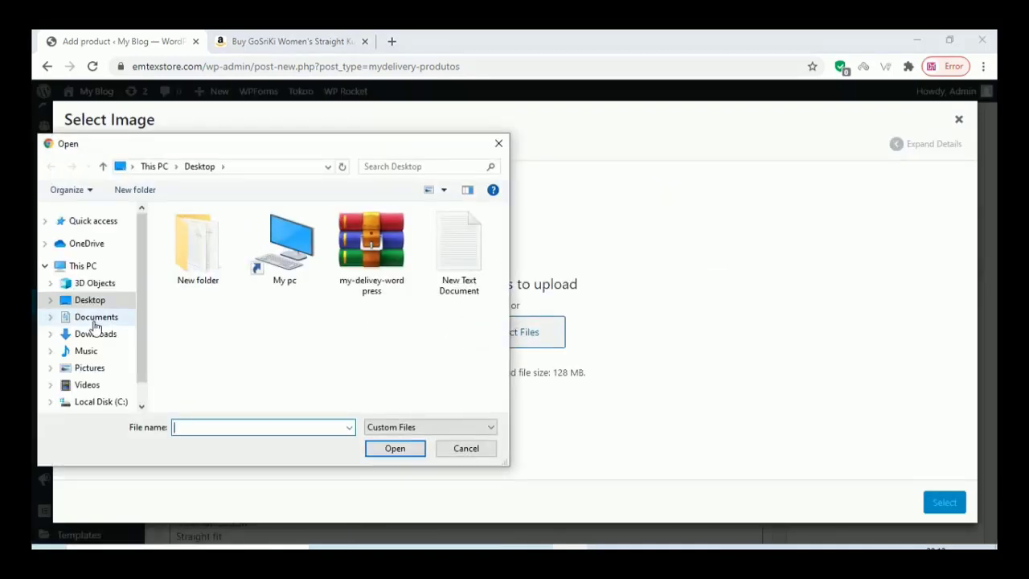
left_click(103, 334)
left_click(367, 269)
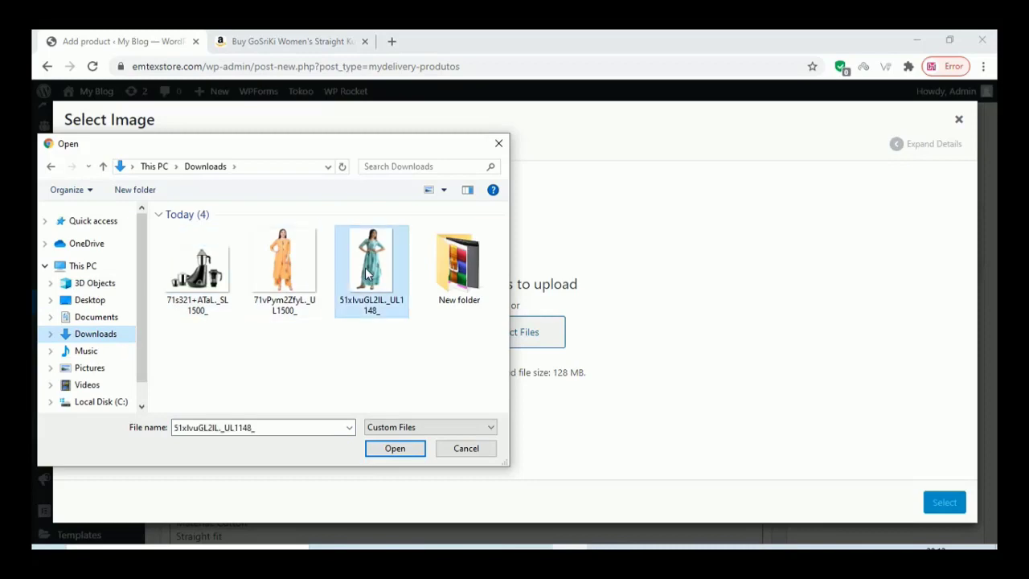
left_click(398, 449)
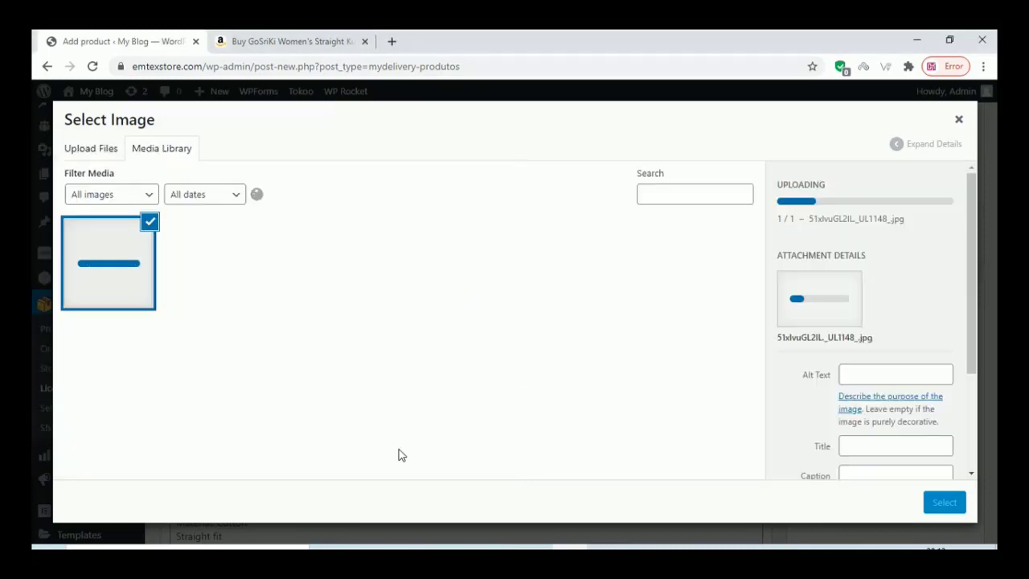
left_click(940, 503)
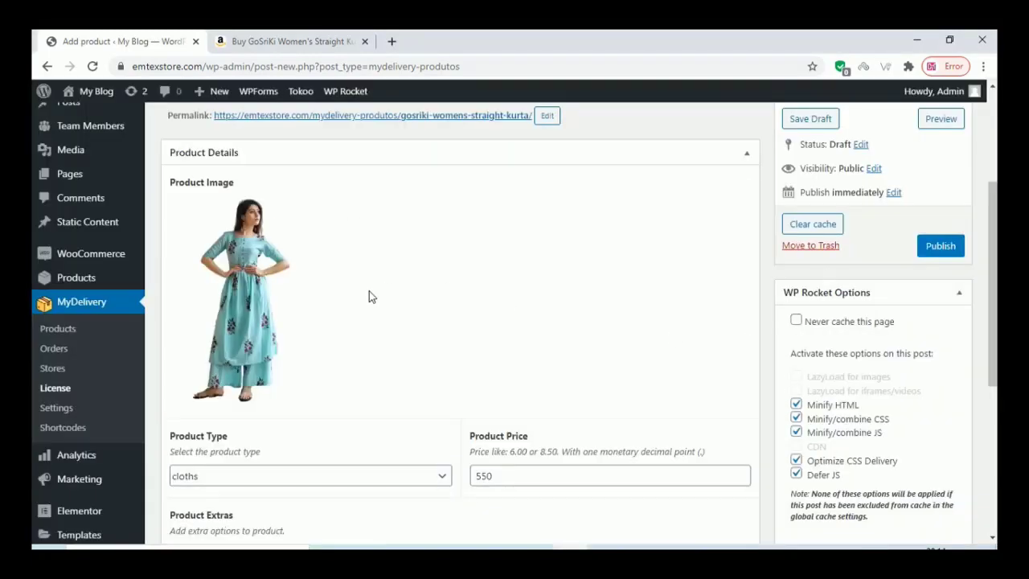
Step: Check the kurta's product details and publish the product
scroll(369, 298, "down", 3)
scroll(369, 331, "down", 2)
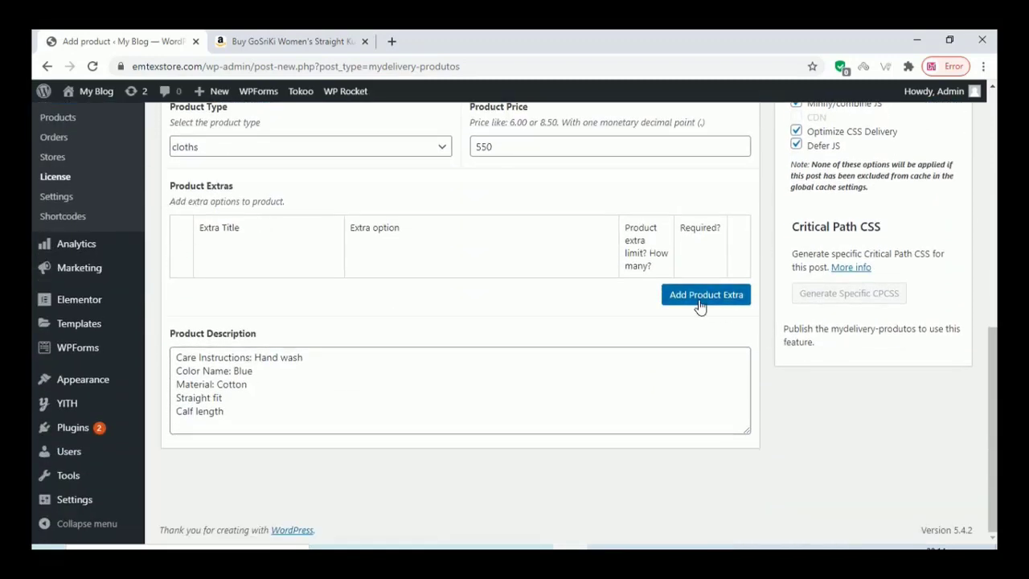
scroll(535, 360, "up", 3)
scroll(537, 362, "up", 2)
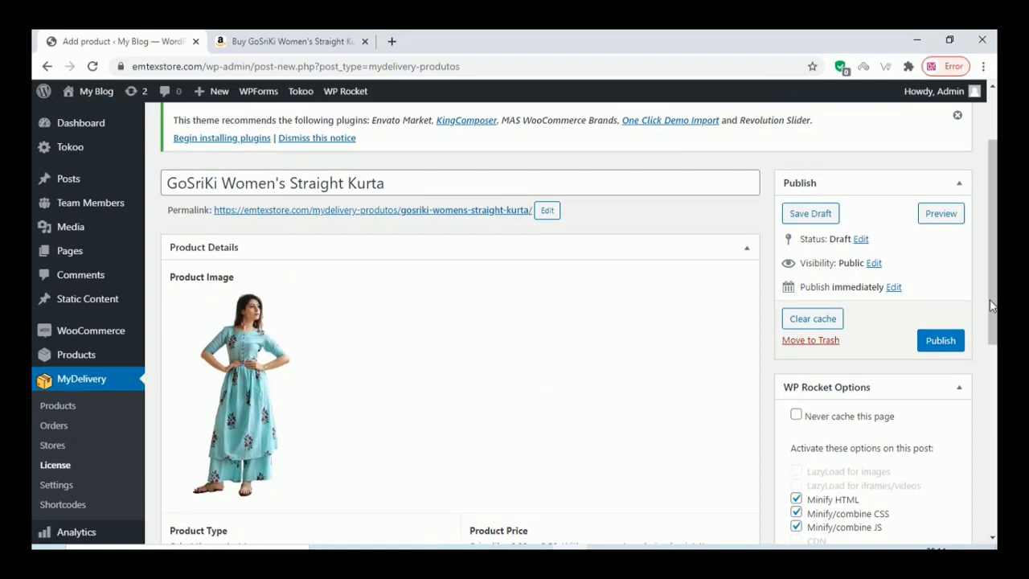
left_click(940, 342)
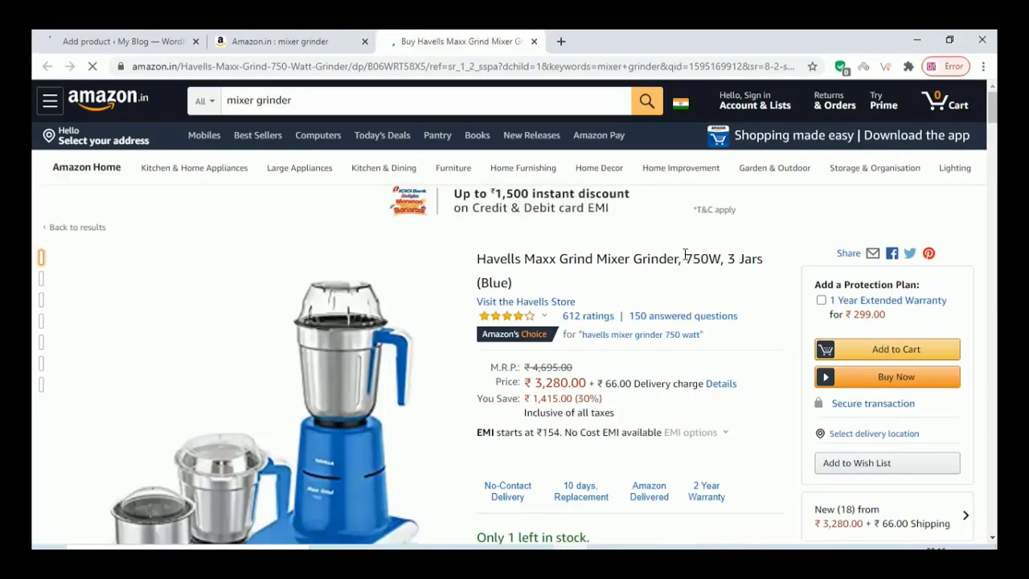
Step: Copy "Havells Maxx Grind Mixer Grinder," from the Amazon product page and paste it as the new product's title
left_click_drag(629, 258, 475, 258)
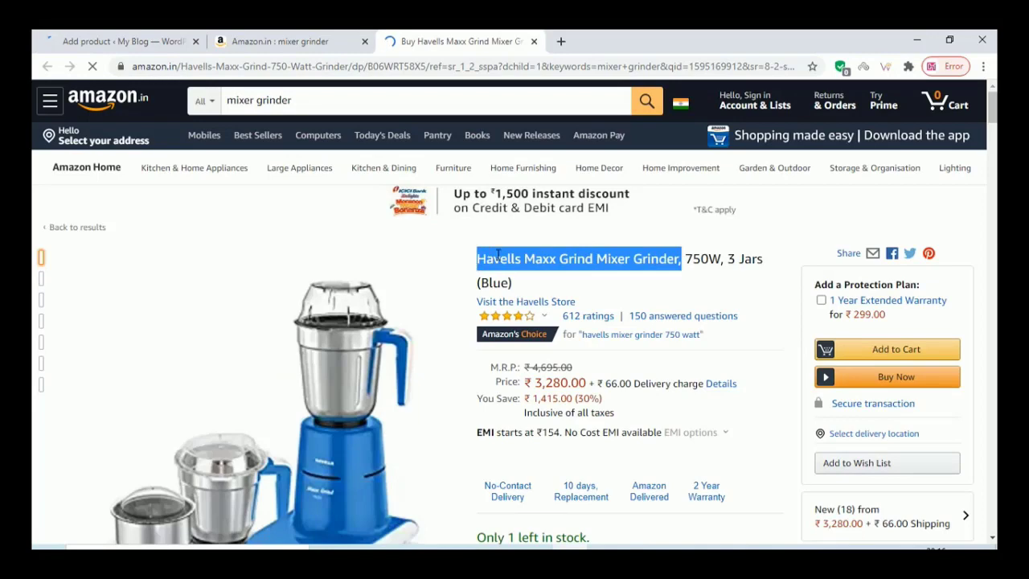
right_click(475, 258)
left_click(524, 266)
left_click(135, 39)
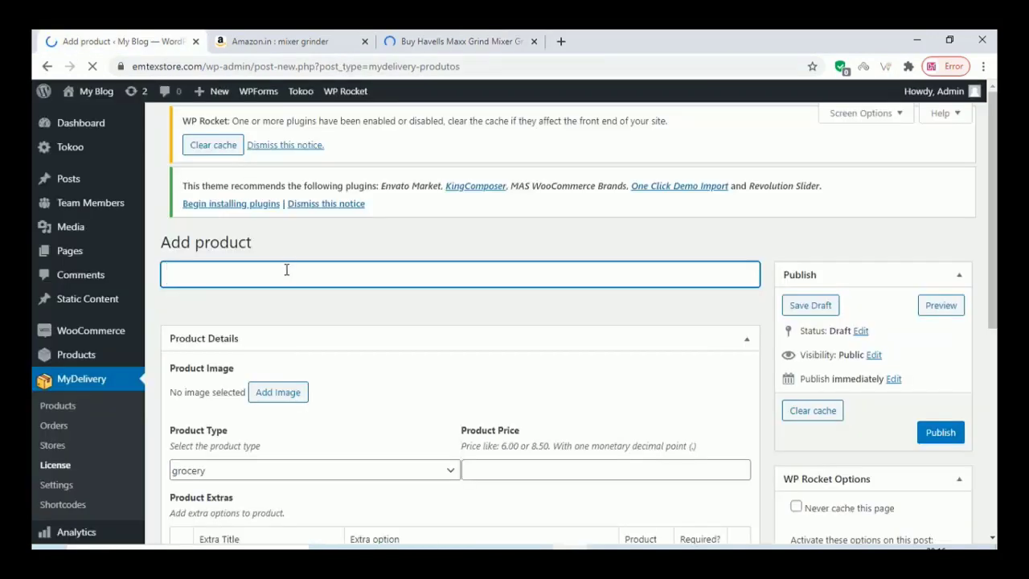
right_click(198, 275)
left_click(232, 385)
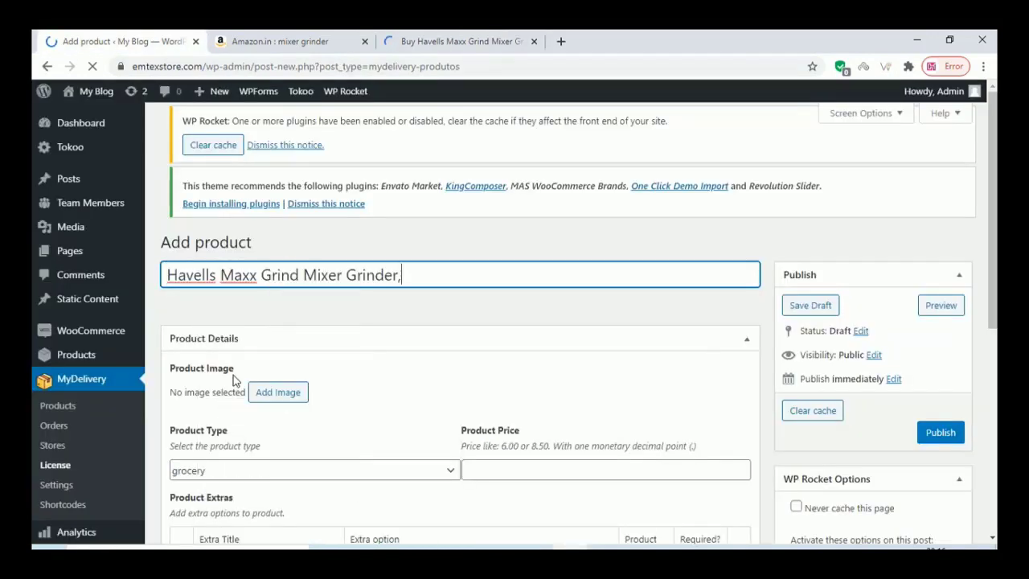
Step: Upload the 71s321+ATaL._SL1500_ image from the Downloads folder and select it as the mixer grinder's product image
left_click(277, 394)
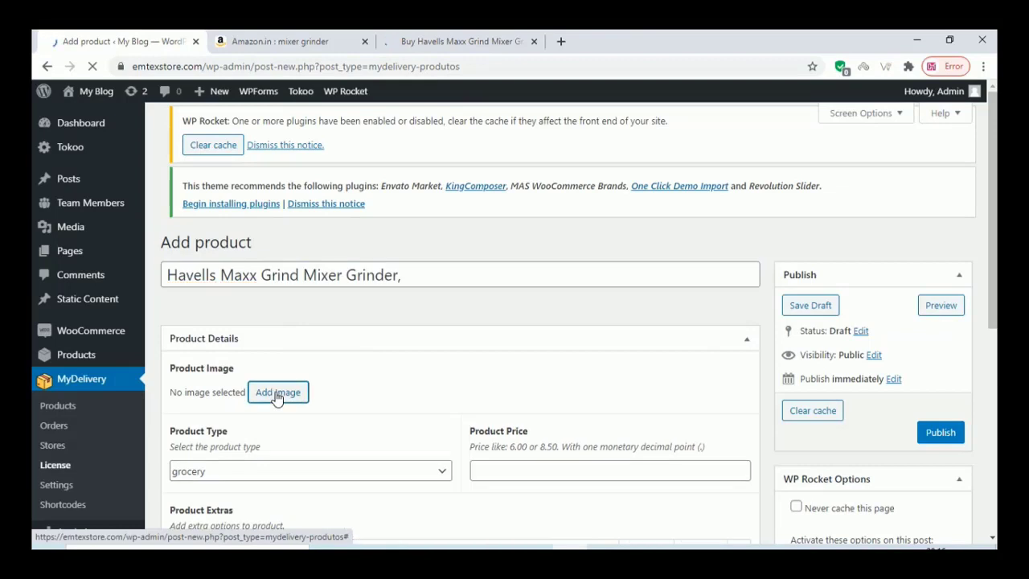
scroll(276, 294, "down", 2)
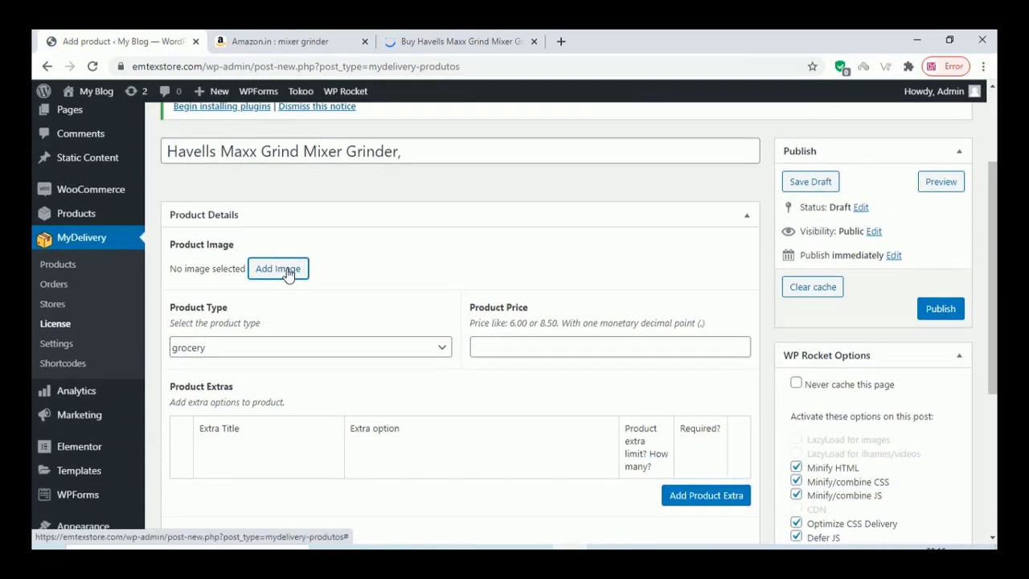
left_click(288, 277)
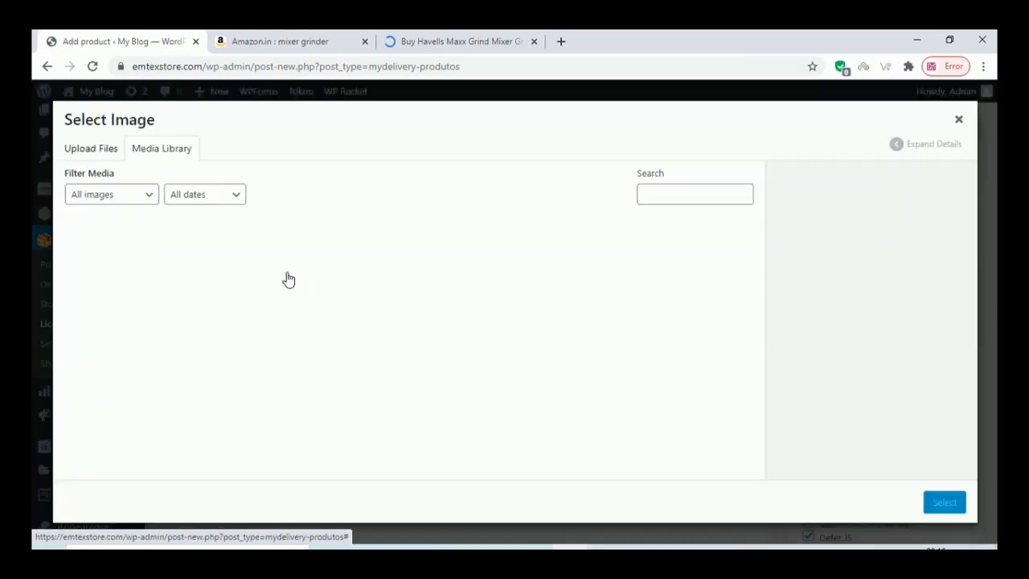
left_click(92, 150)
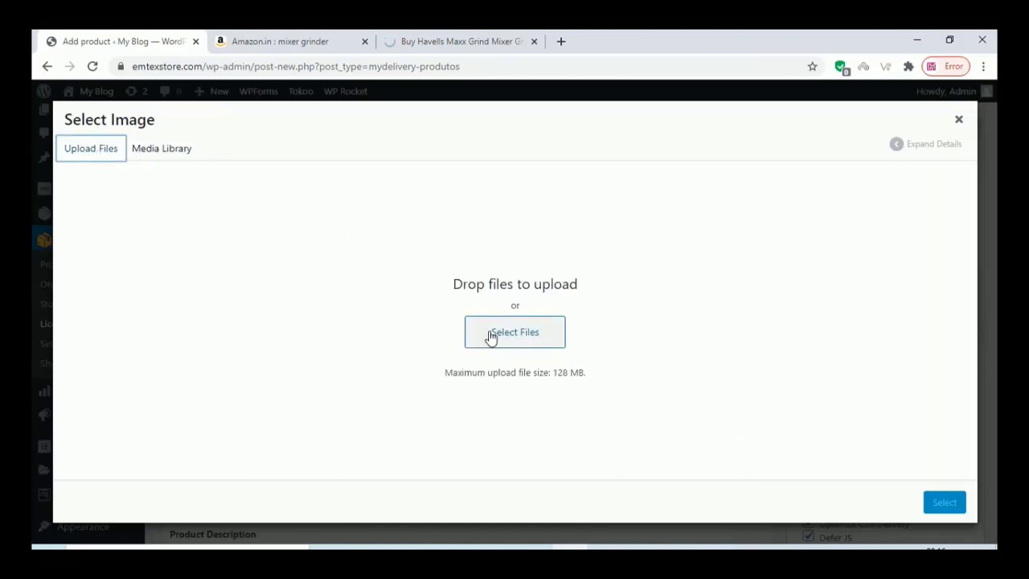
left_click(490, 334)
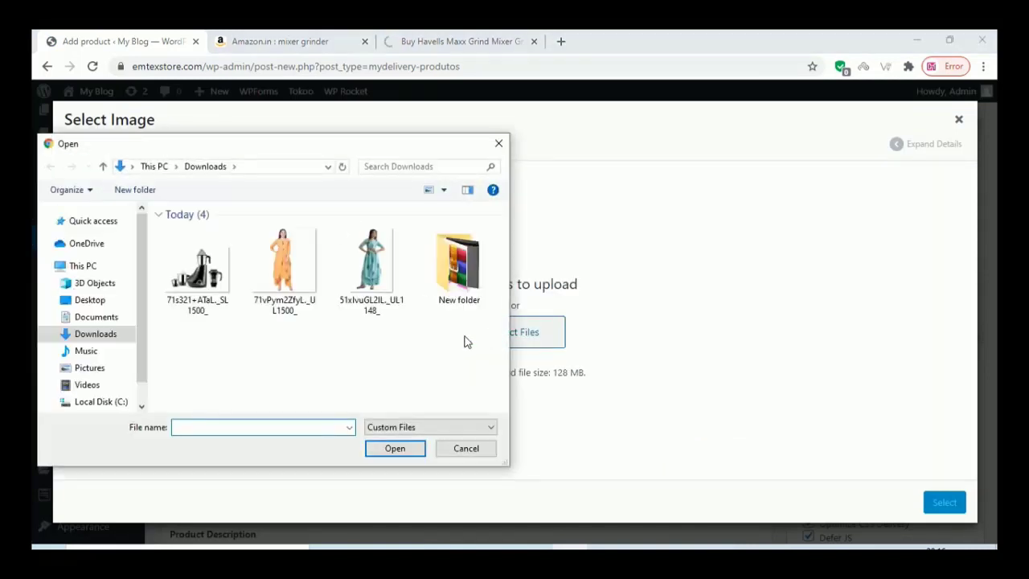
left_click(197, 269)
left_click(394, 452)
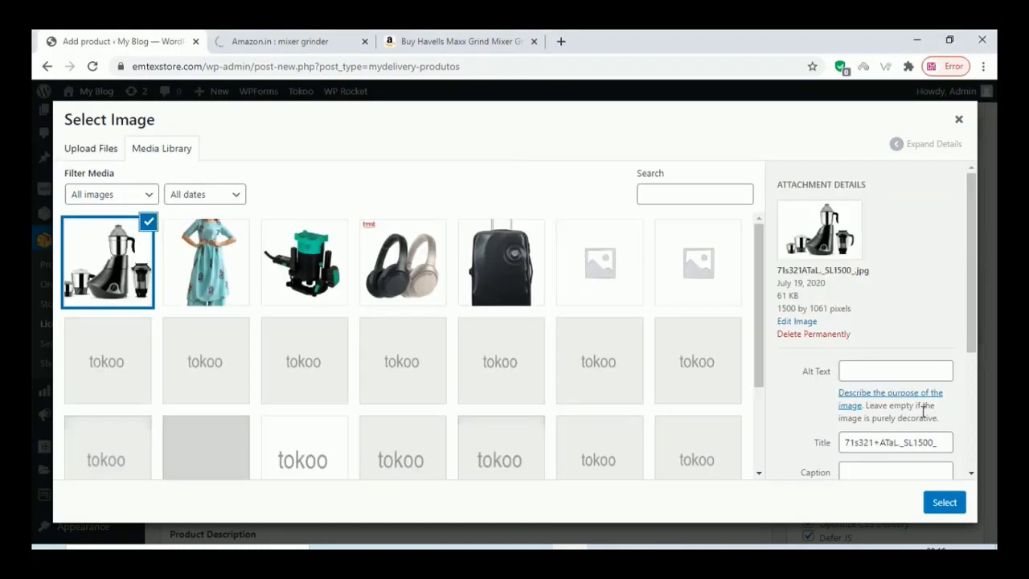
left_click(945, 503)
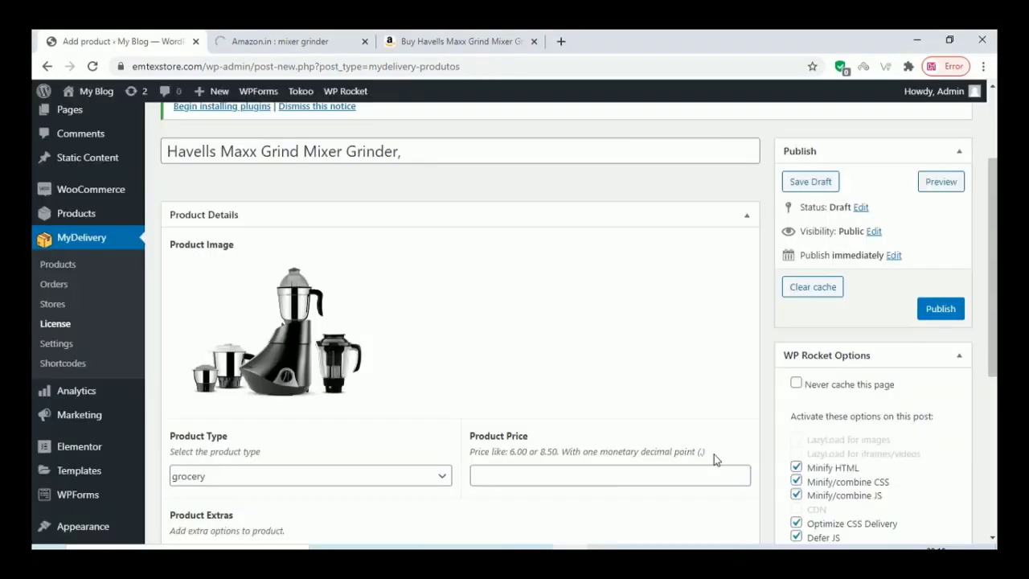
Step: Set the mixer grinder's product type to electronics and its price to 2000
left_click(360, 485)
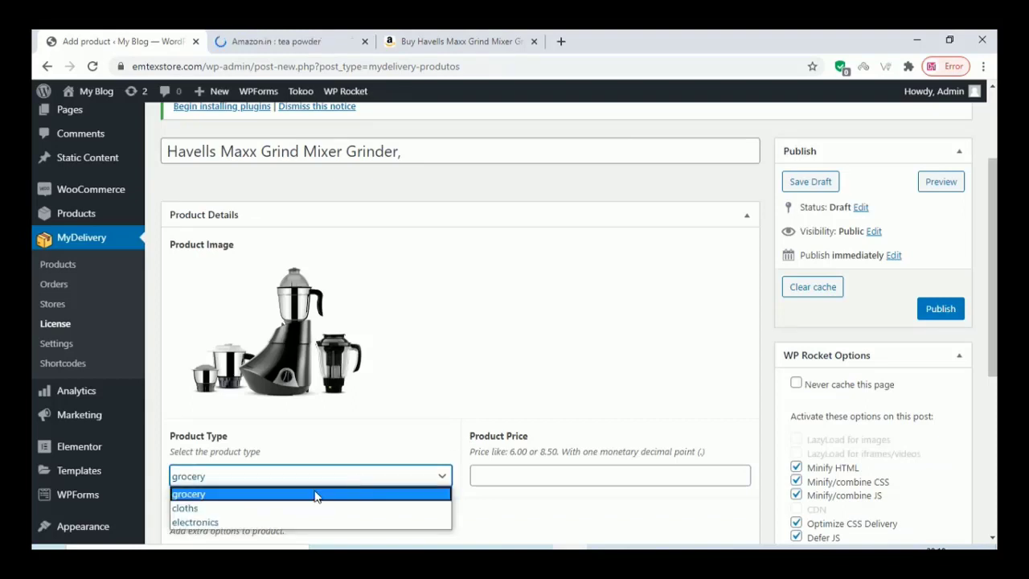
left_click(246, 521)
scroll(472, 474, "down", 2)
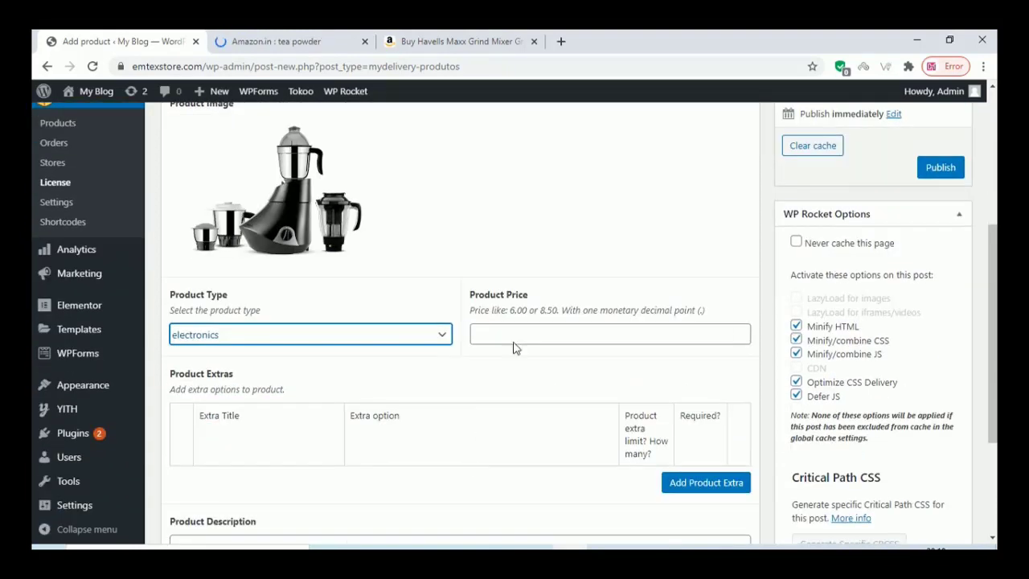
left_click(515, 335)
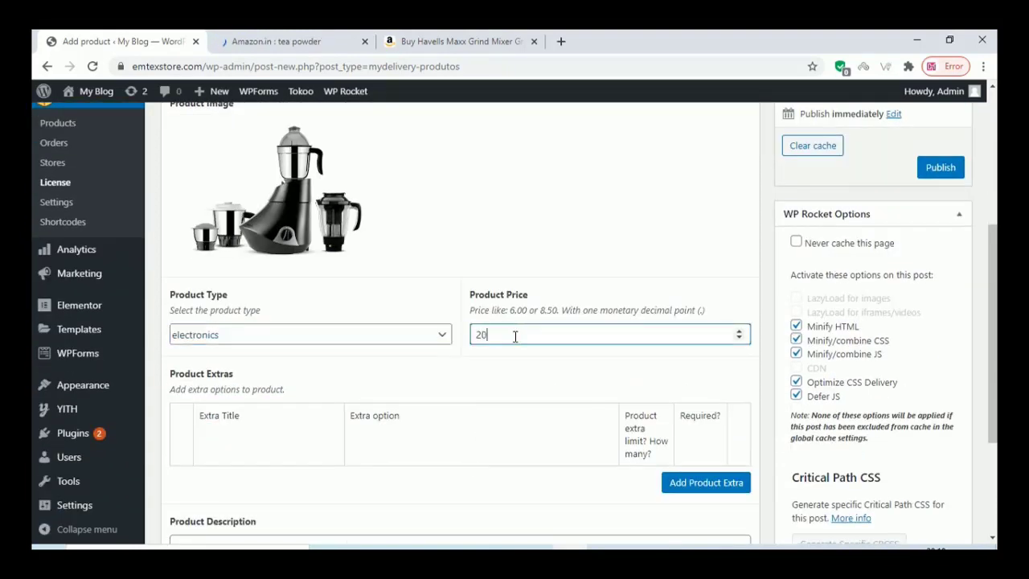
Step: Copy the first four feature bullets, starting with "Power: 750 watts", from the Amazon mixer page into the product description
scroll(515, 338, "down", 3)
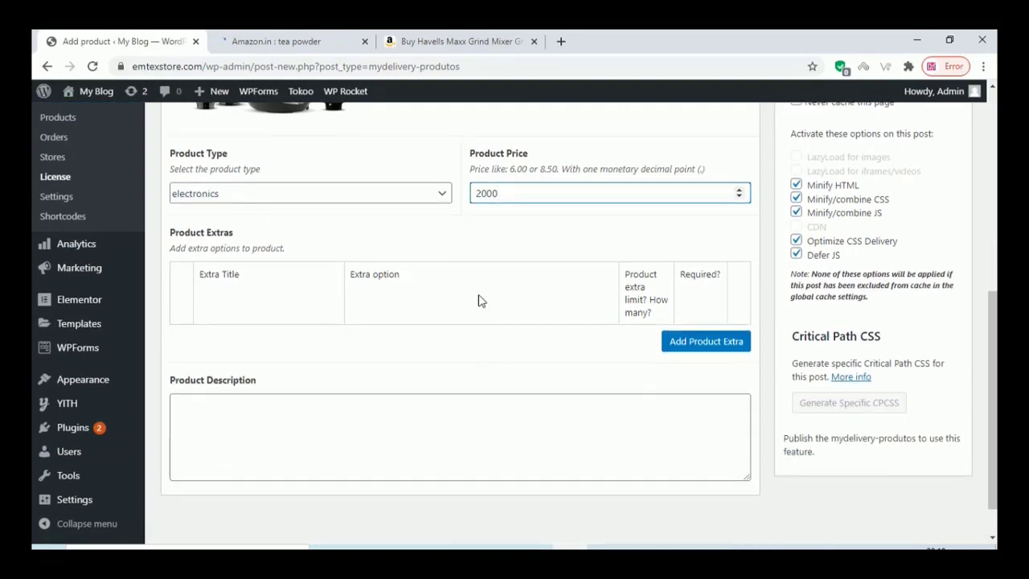
left_click(464, 41)
scroll(453, 333, "down", 5)
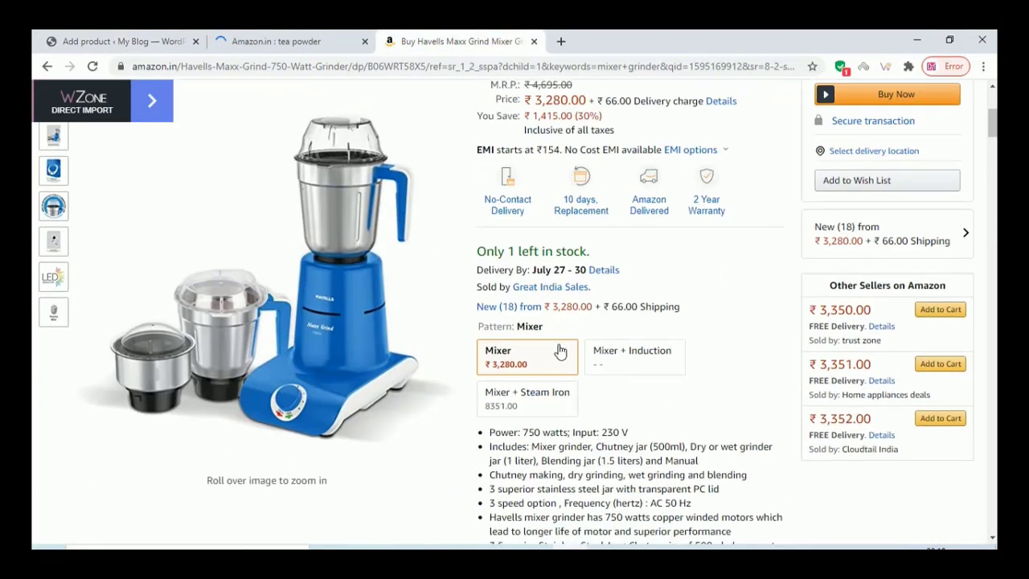
left_click_drag(731, 278, 485, 231)
right_click(496, 233)
left_click(530, 238)
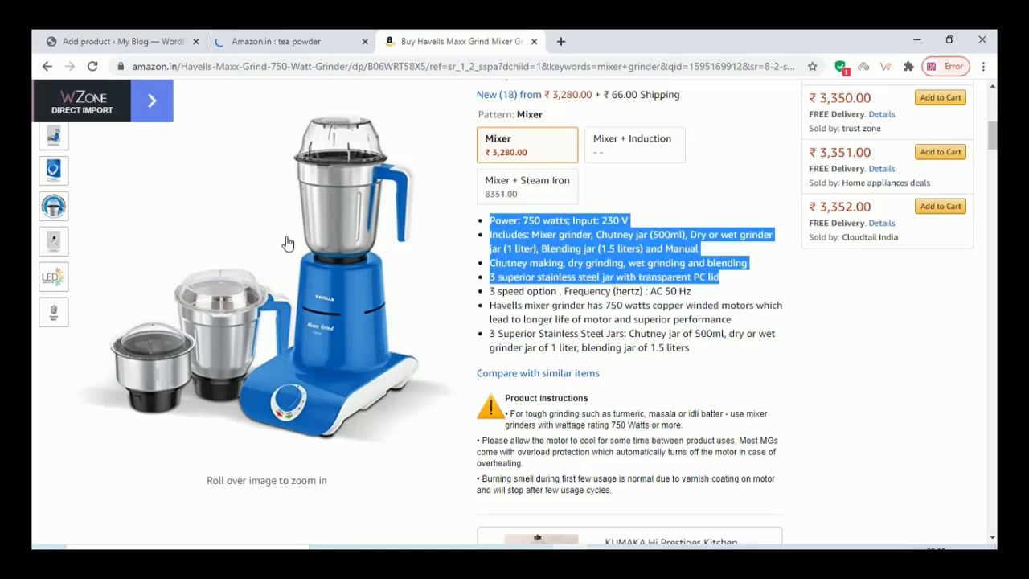
left_click(120, 41)
right_click(200, 413)
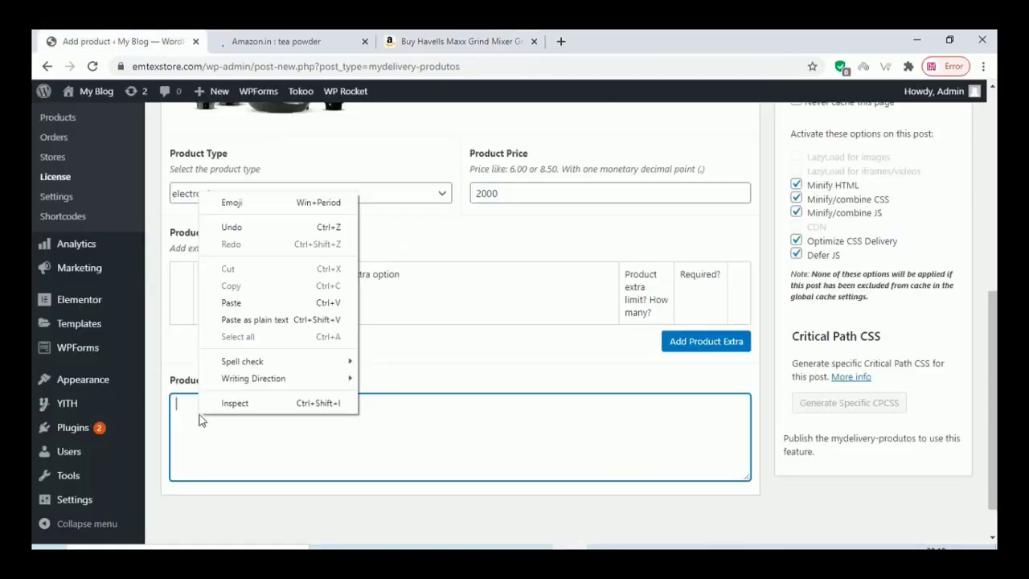
left_click(231, 305)
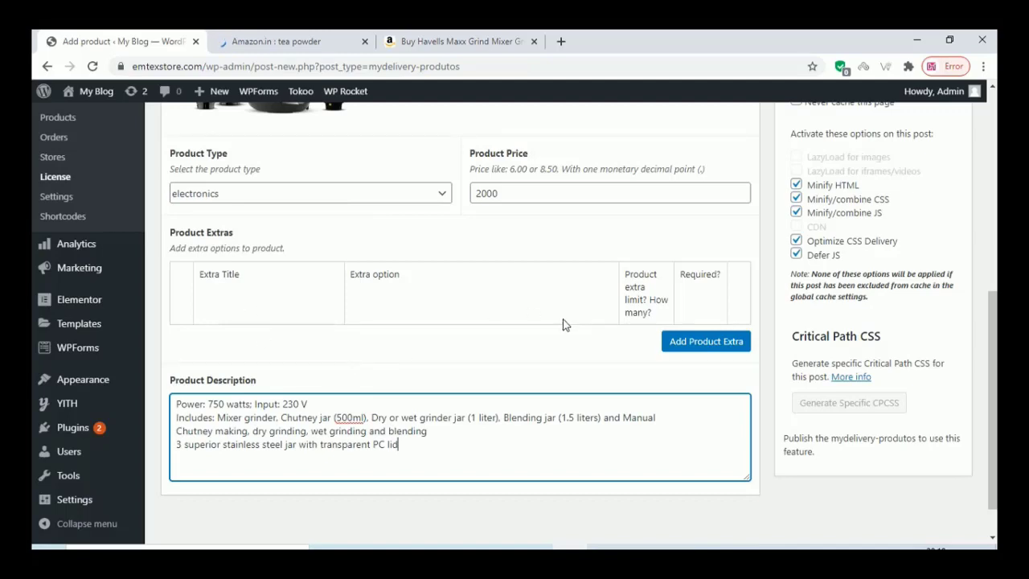
Step: Review the mixer grinder's product details and publish the product
scroll(562, 324, "up", 4)
scroll(563, 324, "up", 2)
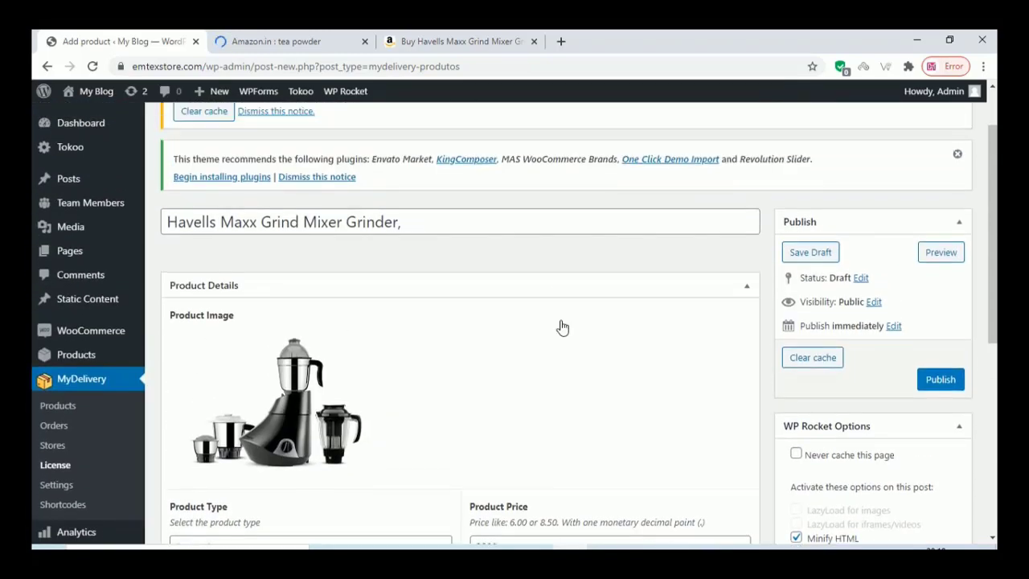
left_click(940, 379)
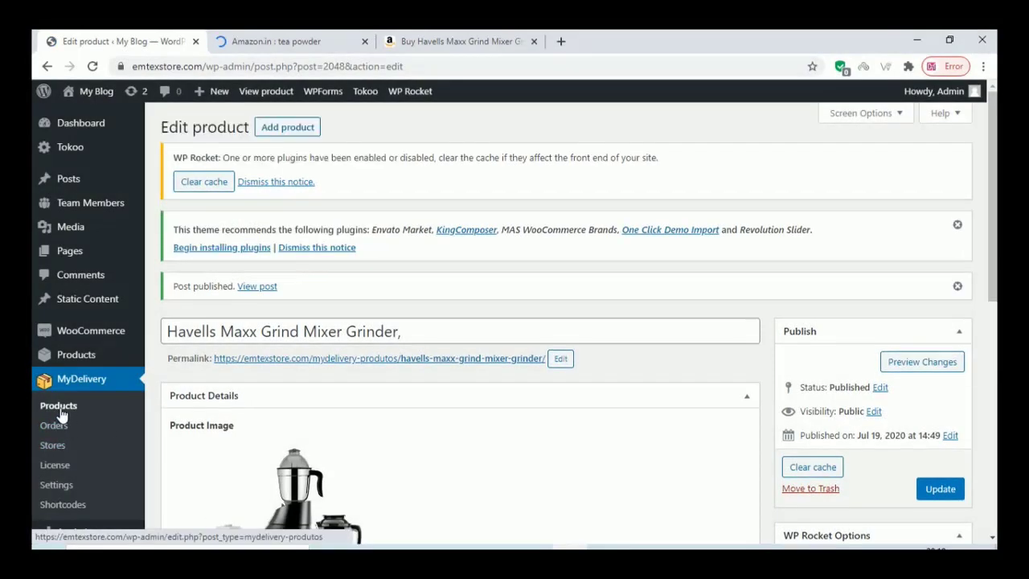
Step: Start another new product and paste "Red Label Tea Leaf" as its title
left_click(295, 130)
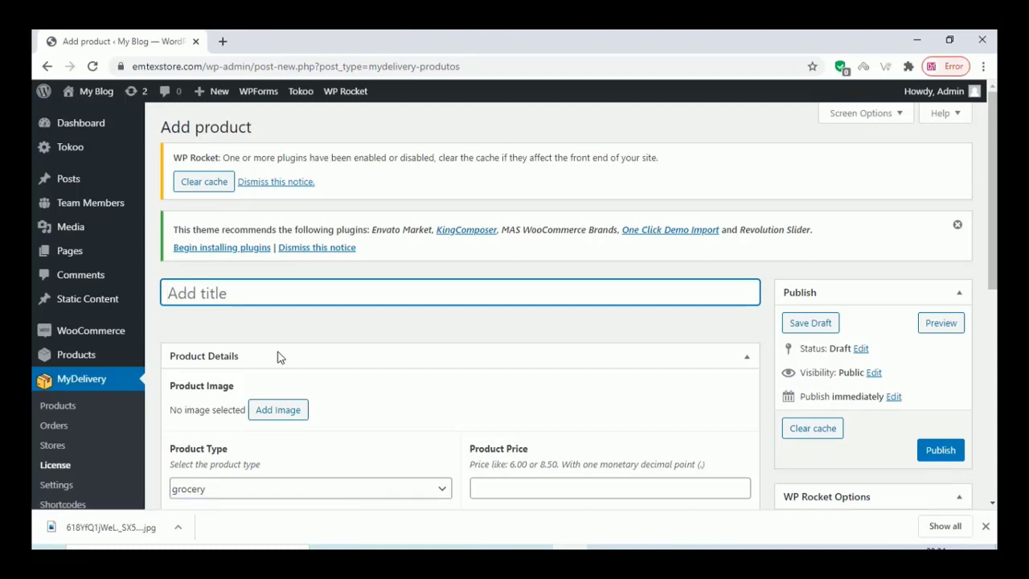
right_click(199, 295)
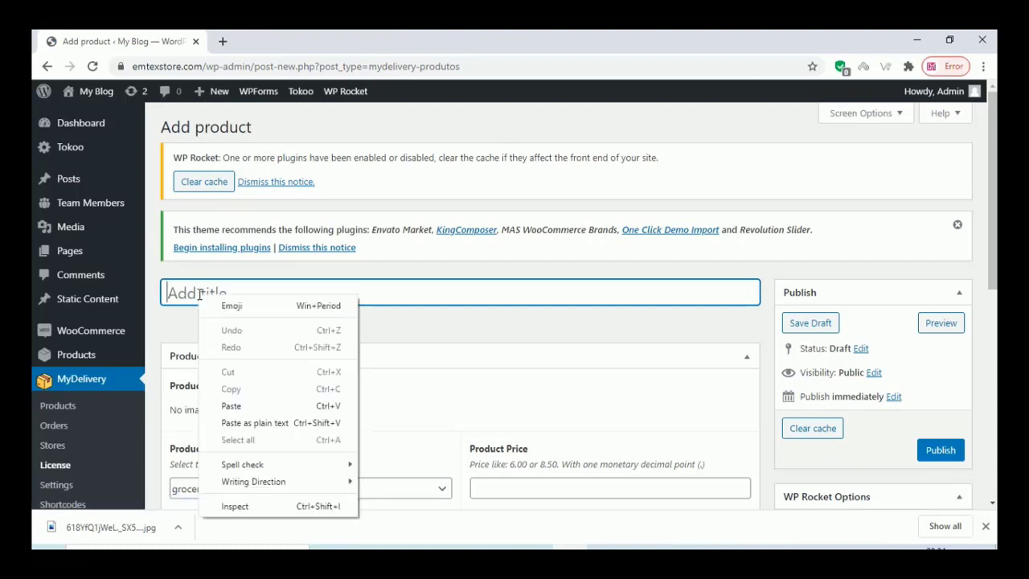
left_click(305, 408)
Step: Upload 618YfQ1jWeL._SX569_.jpg and select it as the tea's product image
left_click(278, 411)
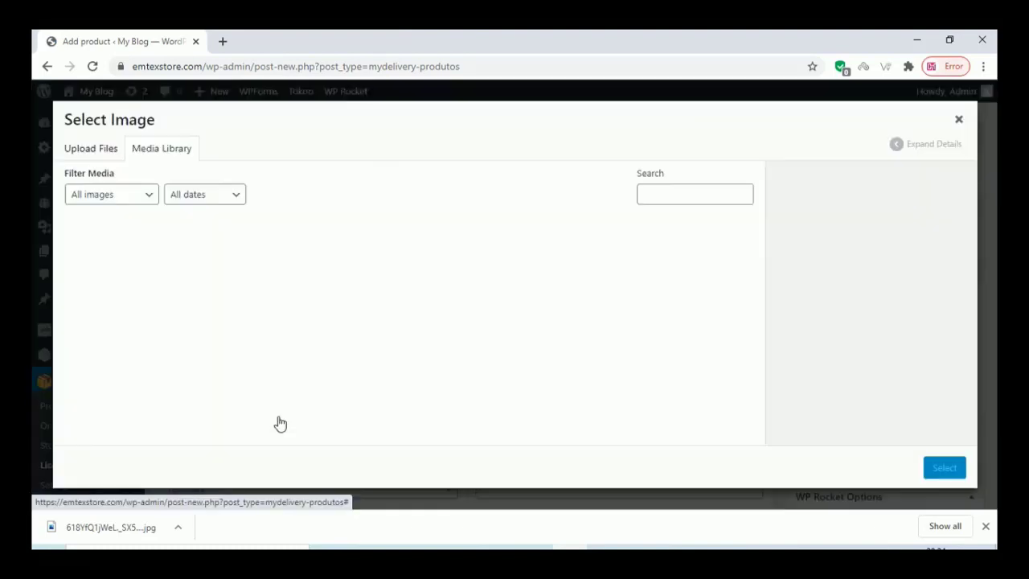
left_click(98, 151)
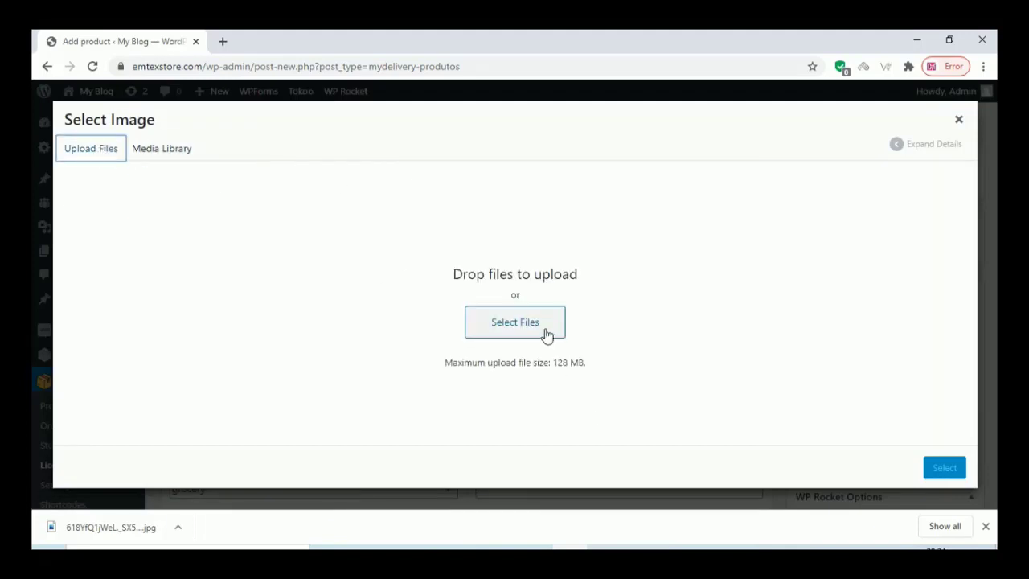
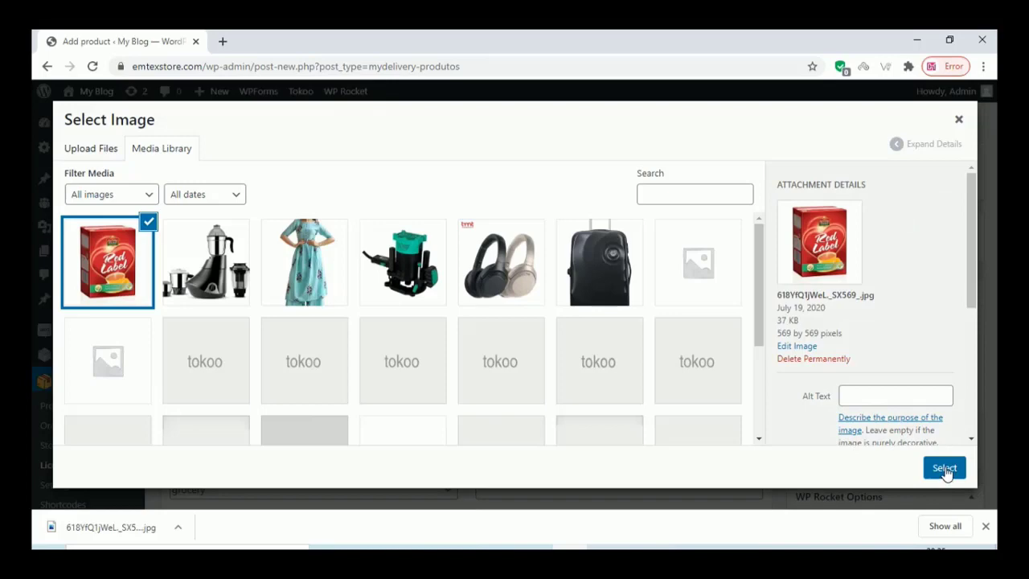
left_click(946, 469)
Step: Paste the copied text starting with "High quality blend of tea rich in taste" as the product description and set the price to 200
scroll(334, 365, "down", 5)
scroll(338, 370, "down", 3)
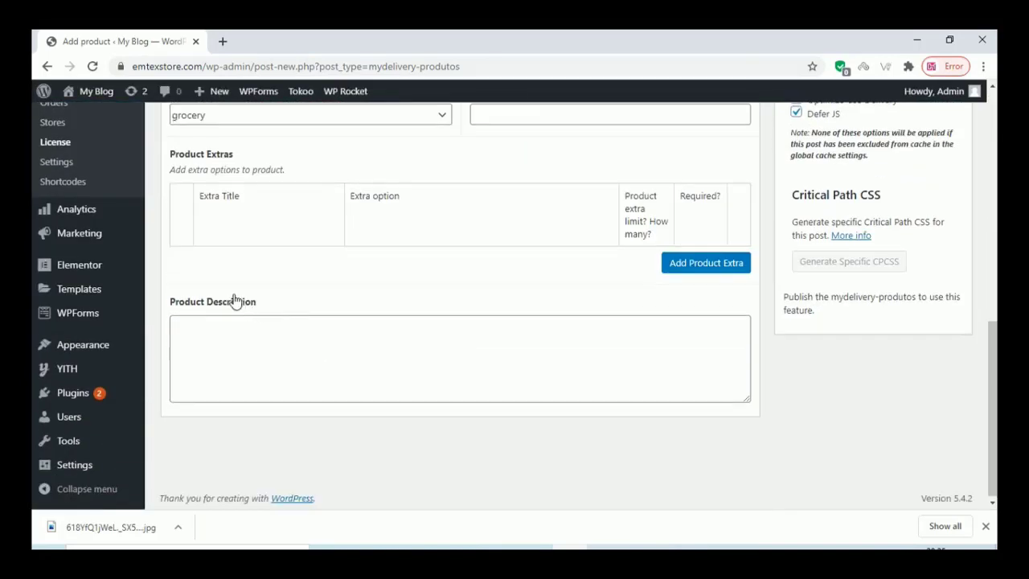
left_click(193, 340)
right_click(182, 333)
left_click(218, 221)
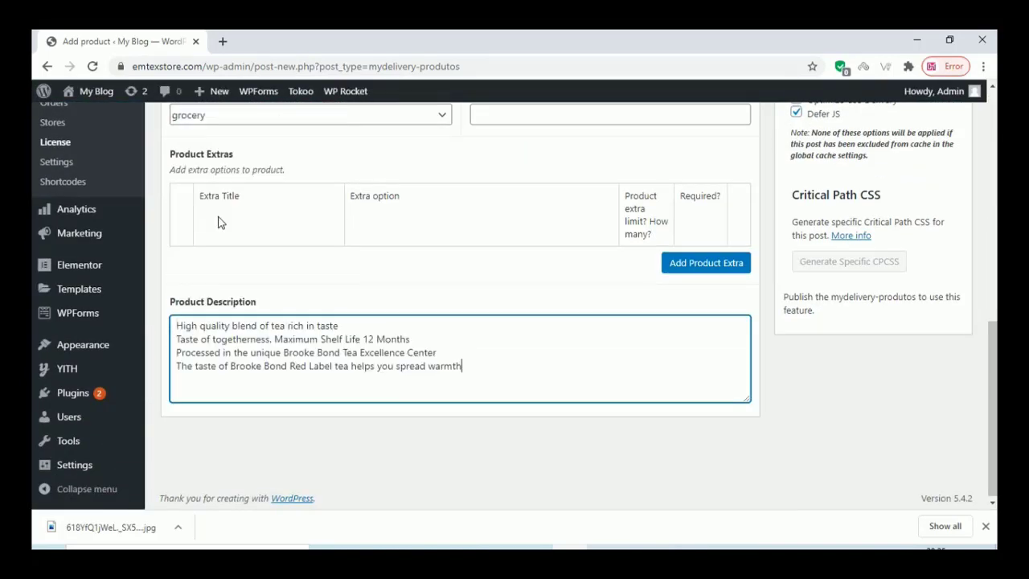
scroll(363, 324, "up", 2)
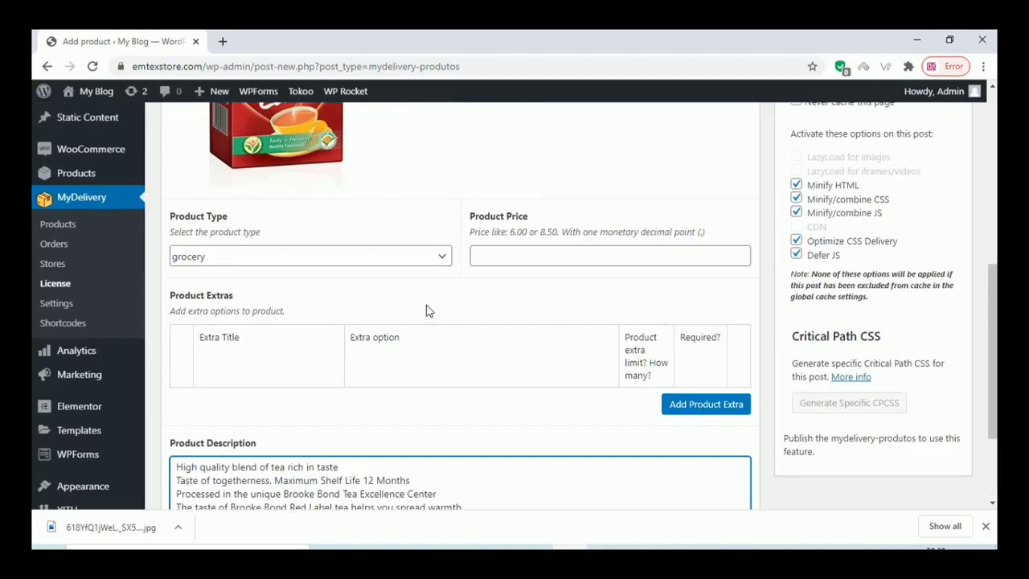
left_click(493, 255)
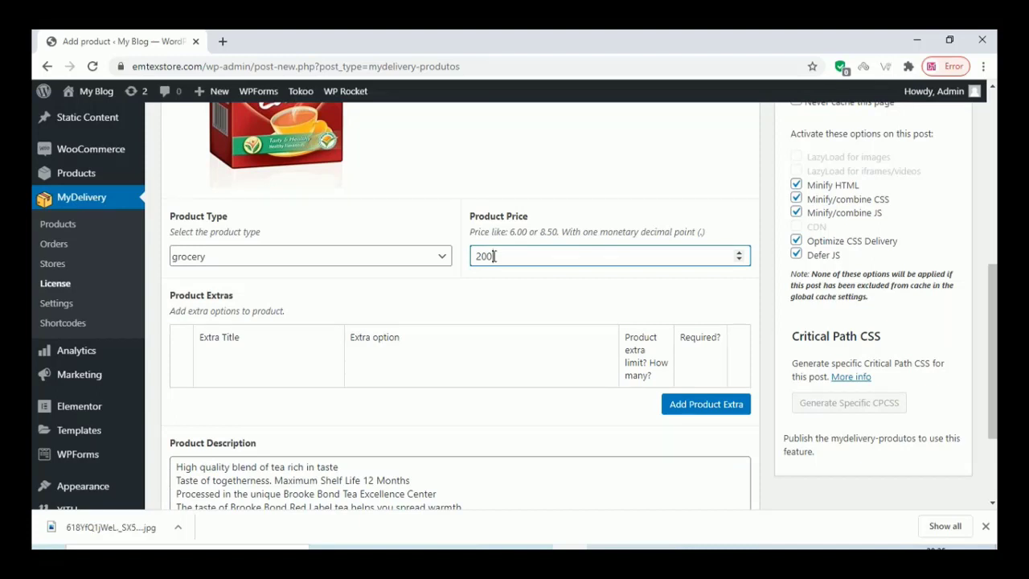
Step: Add a product extra to the tea and copy the product title "Red Label Tea Leaf" into its extra title
left_click(705, 405)
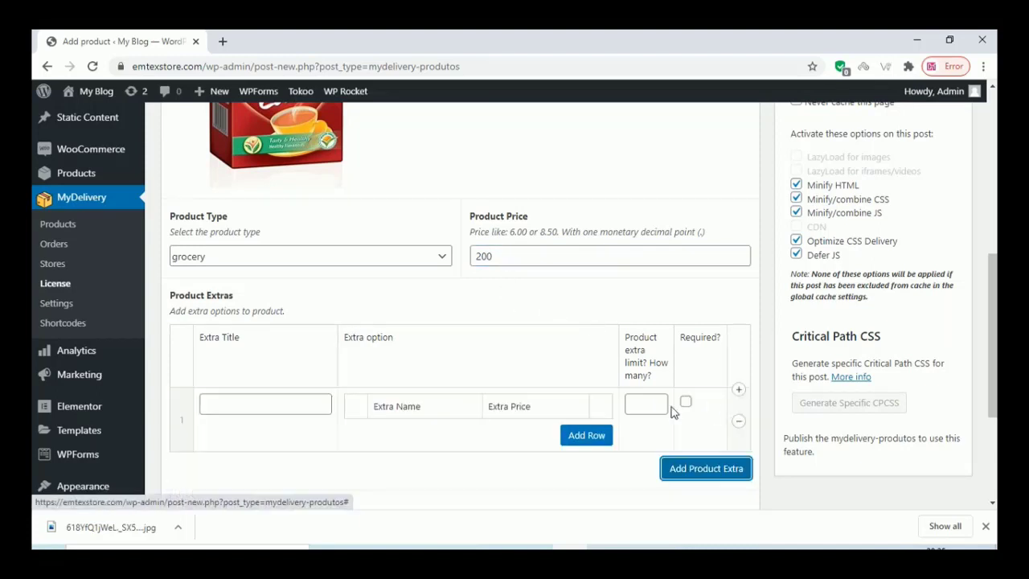
right_click(244, 407)
left_click(510, 170)
scroll(410, 225, "up", 3)
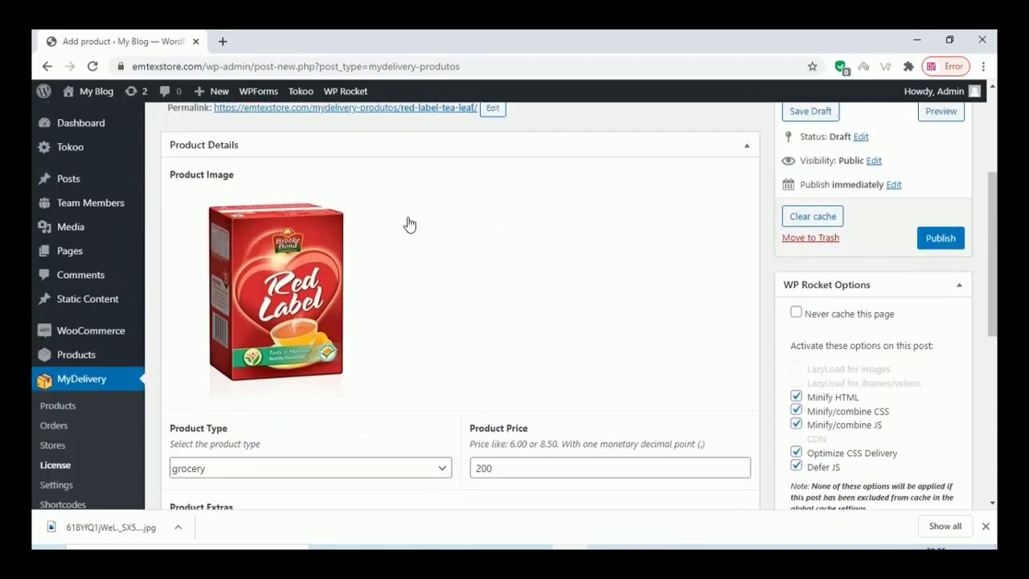
scroll(298, 201, "up", 3)
left_click(302, 224)
left_click_drag(302, 224, 162, 217)
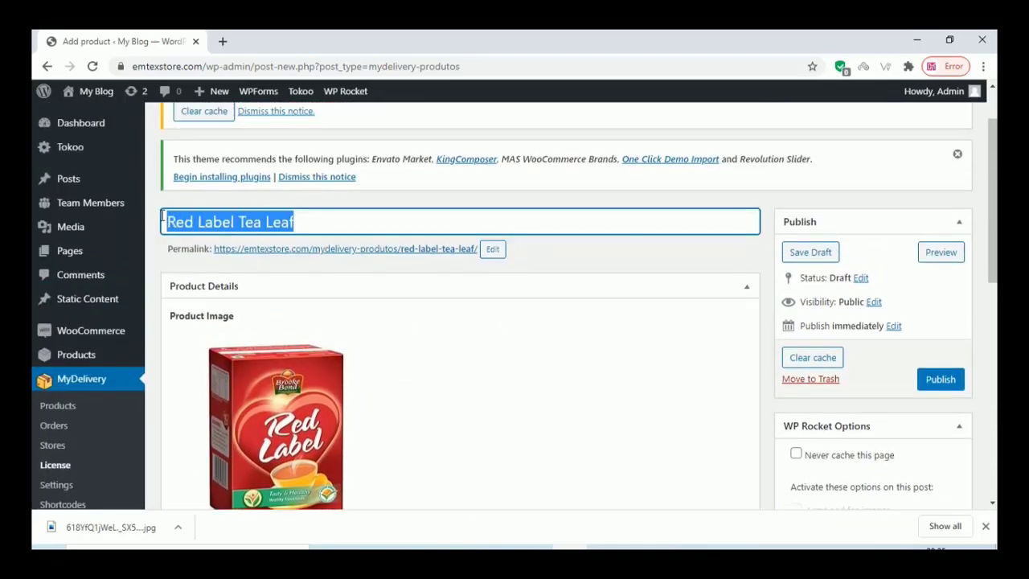
right_click(179, 222)
left_click(226, 284)
scroll(231, 408, "down", 4)
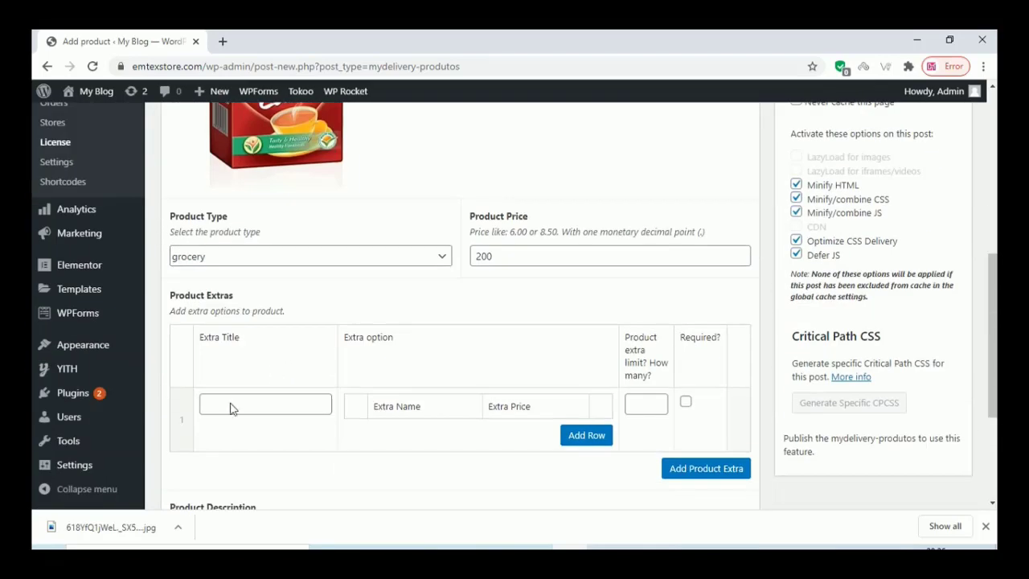
left_click(232, 409)
right_click(232, 408)
left_click(263, 290)
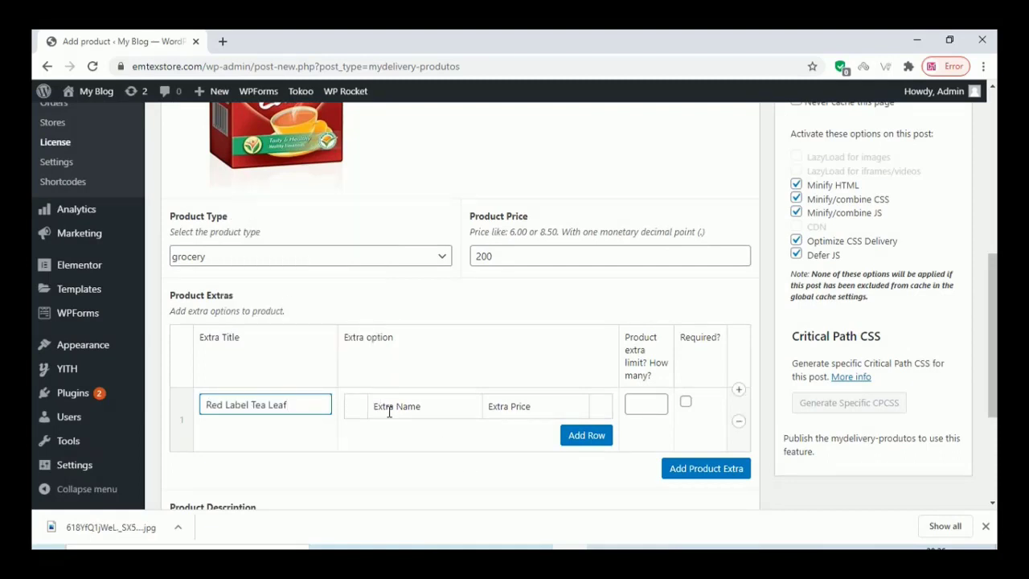
Step: Add an option named 2kg with price 100 to the Red Label Tea Leaf extra and mark the extra as required
left_click(359, 410)
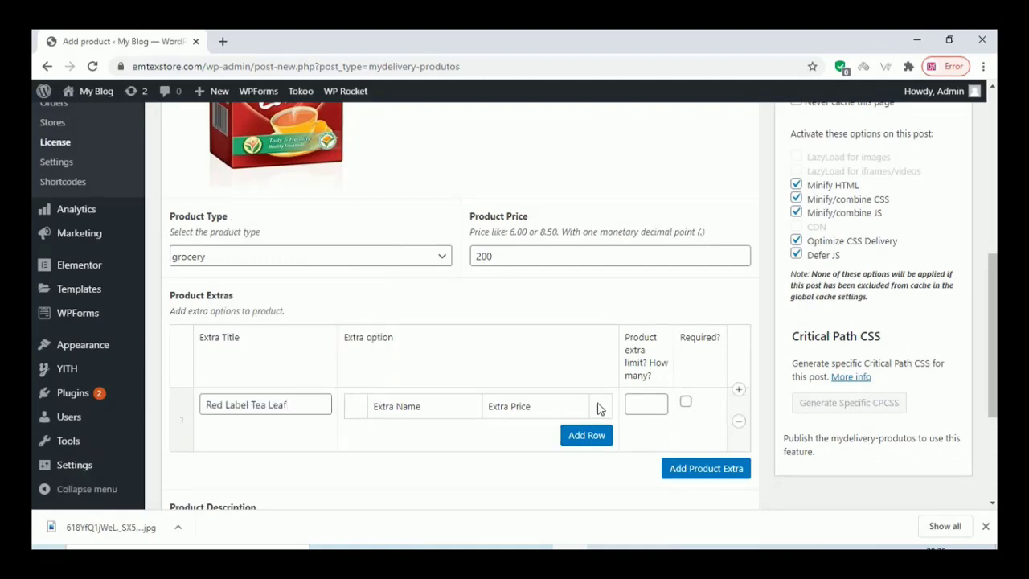
left_click(576, 437)
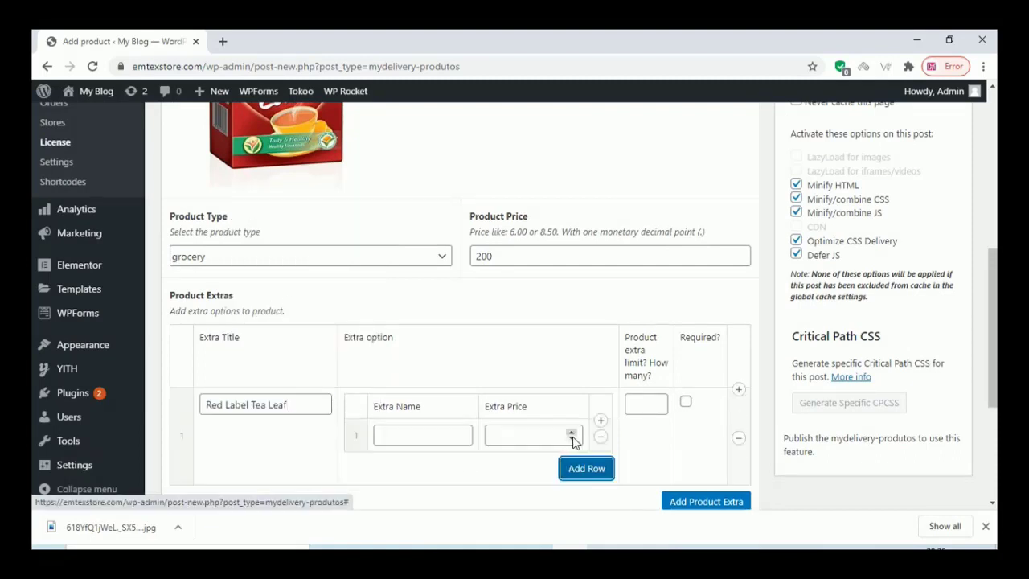
left_click(400, 435)
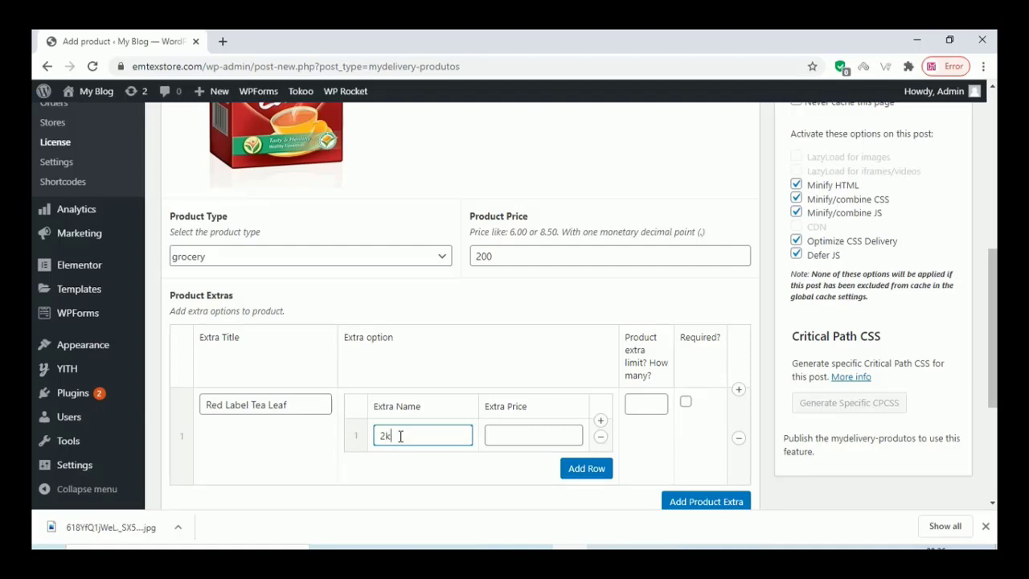
type("2kg")
left_click(503, 438)
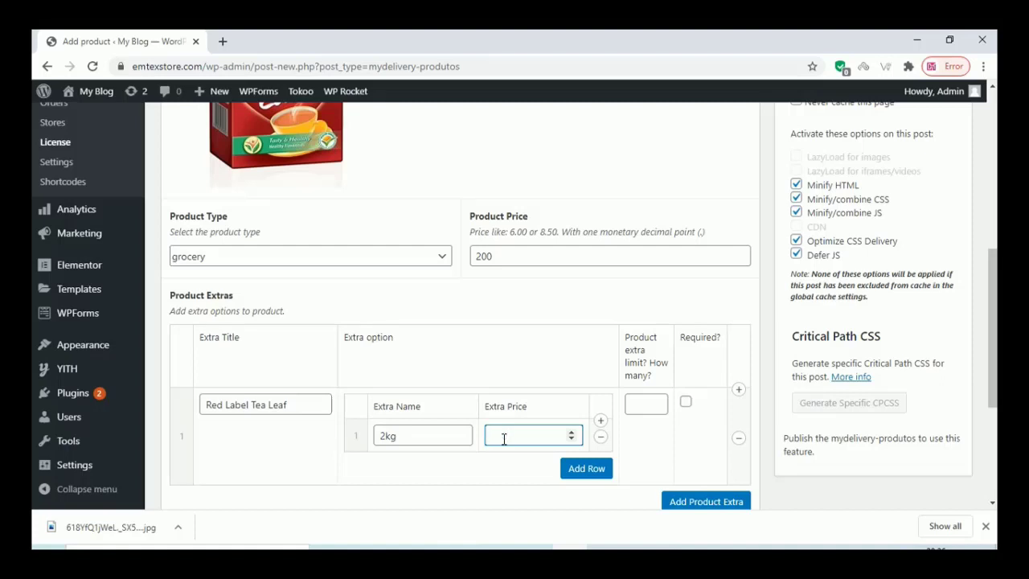
type("100")
left_click(686, 405)
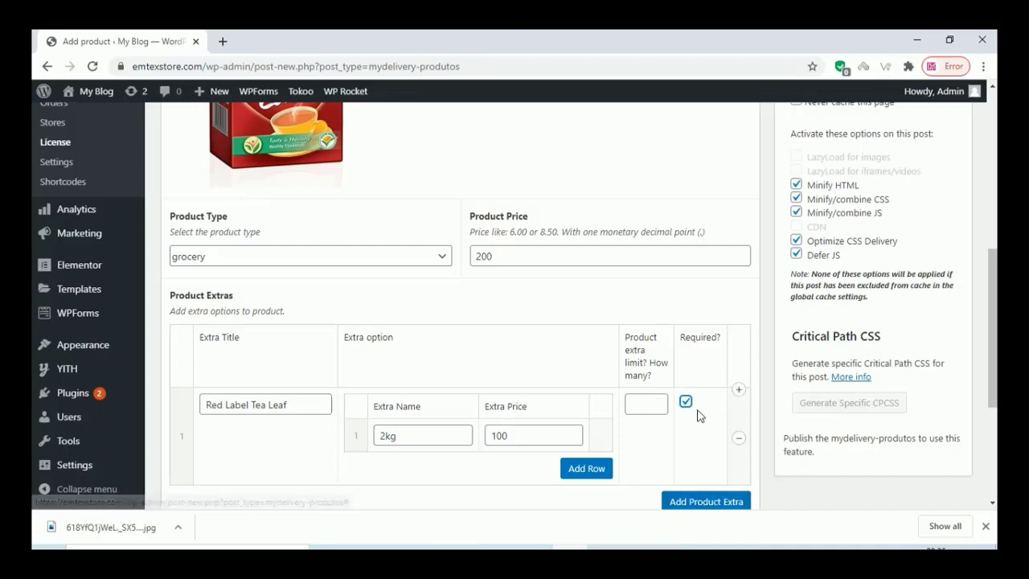
Step: Add a second product extra and copy the product title "Red Label Tea Leaf" into its extra title
scroll(698, 414, "down", 3)
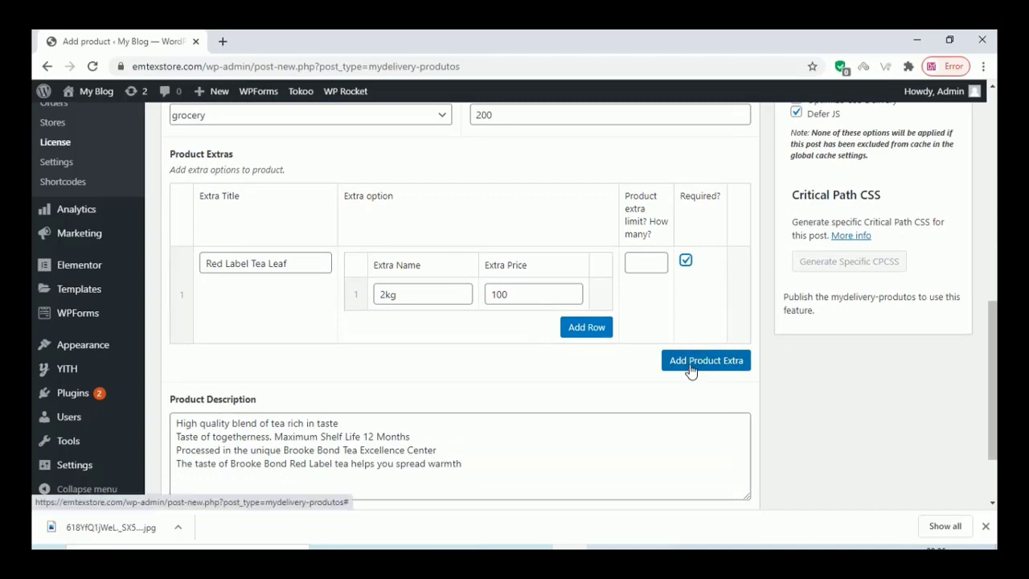
left_click(690, 366)
scroll(268, 275, "up", 6)
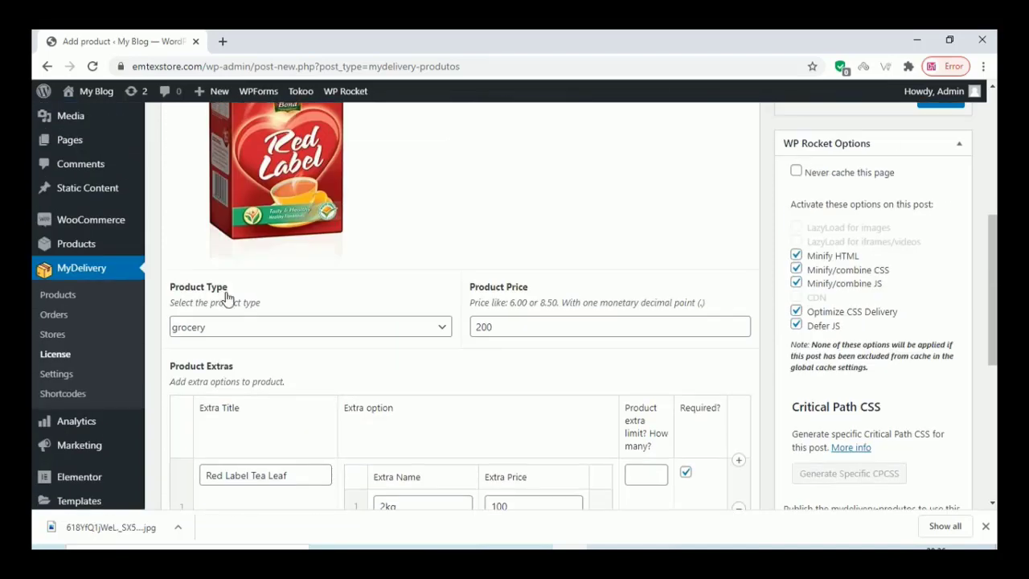
left_click_drag(309, 153, 167, 153)
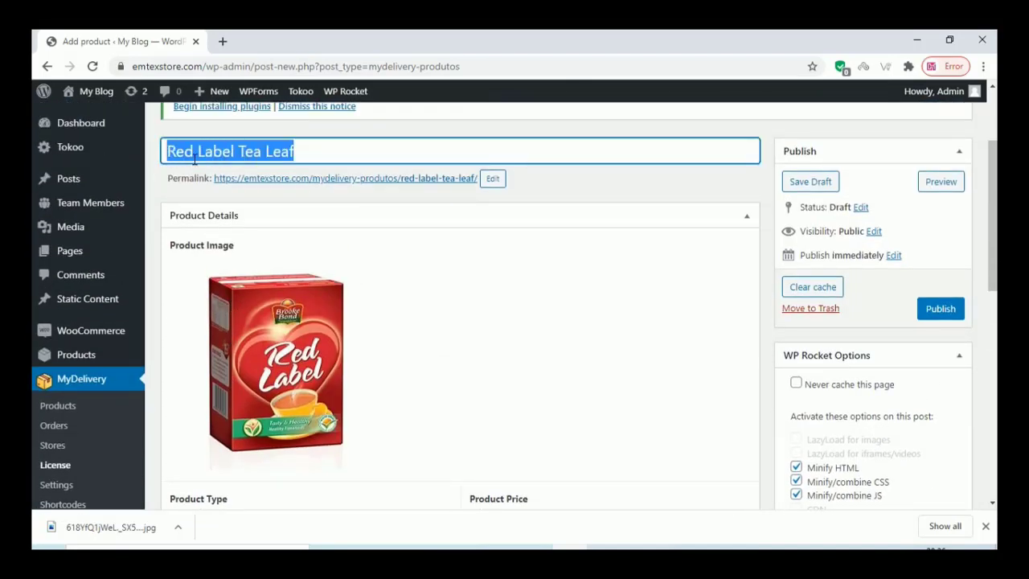
right_click(201, 159)
left_click(233, 205)
scroll(193, 338, "down", 5)
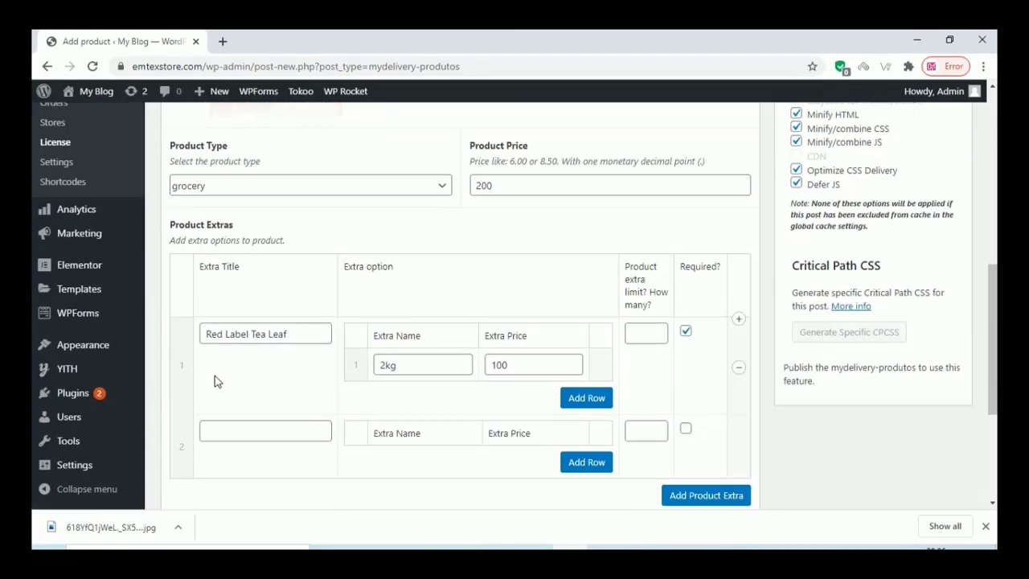
right_click(215, 428)
left_click(254, 315)
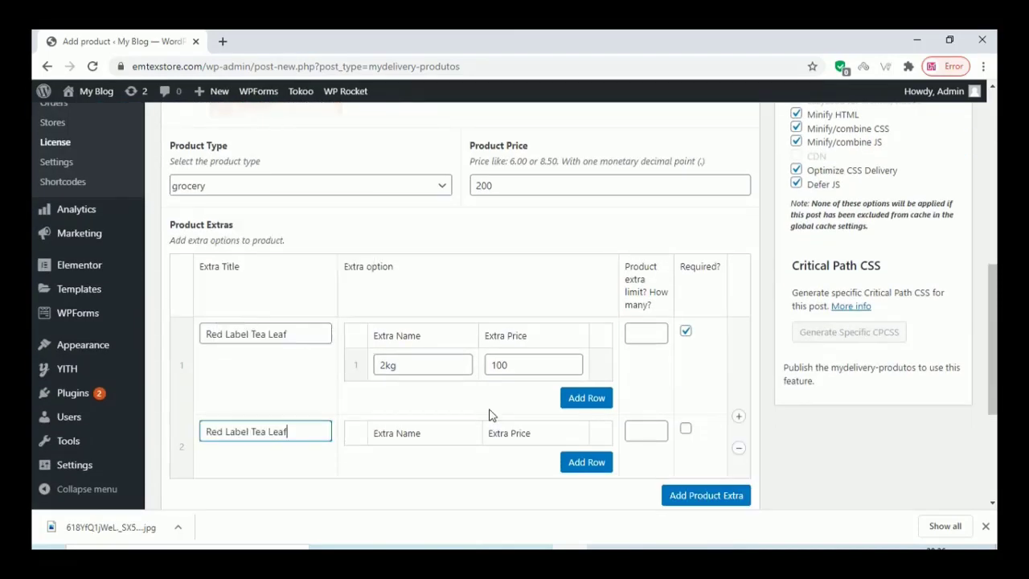
Step: Give the second extra an option named 1kg with price 50 and mark that extra as required
left_click(574, 459)
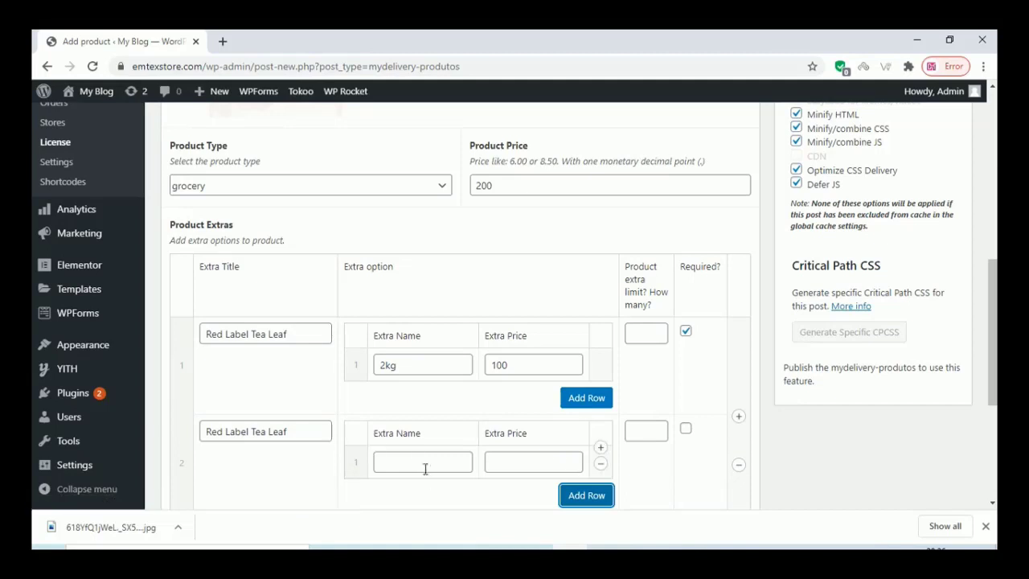
scroll(410, 434, "down", 2)
left_click(398, 322)
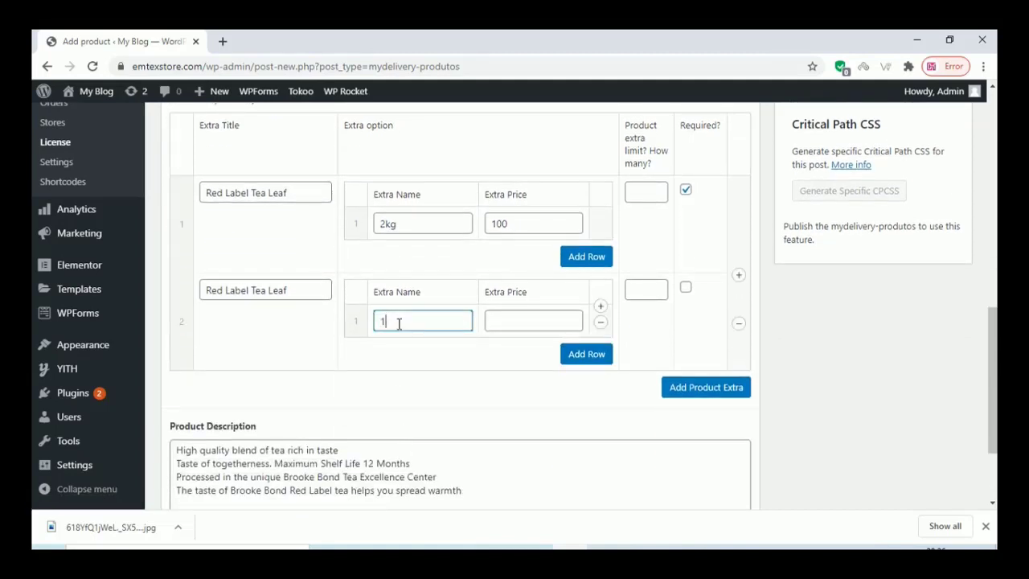
left_click(518, 326)
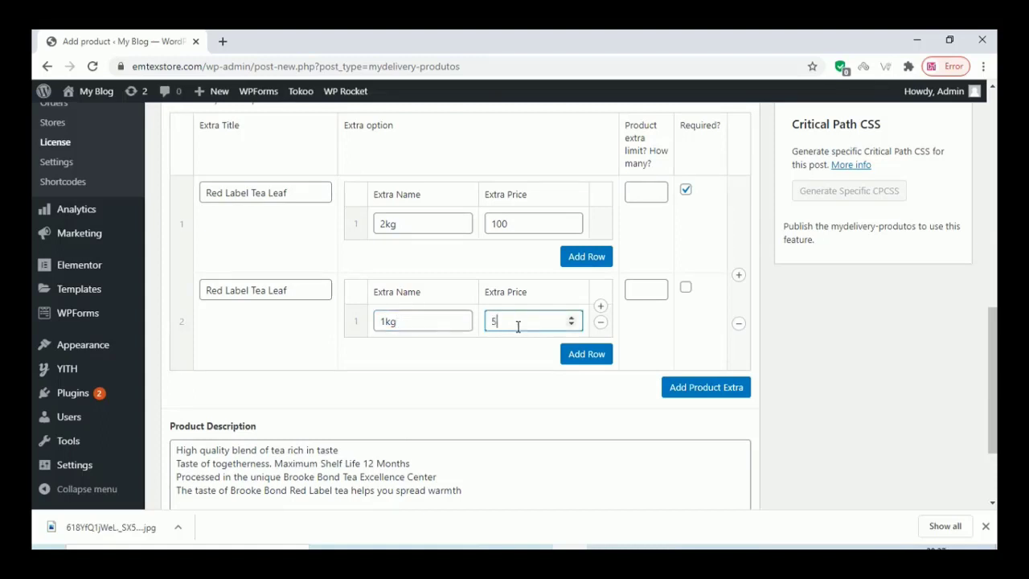
left_click(685, 289)
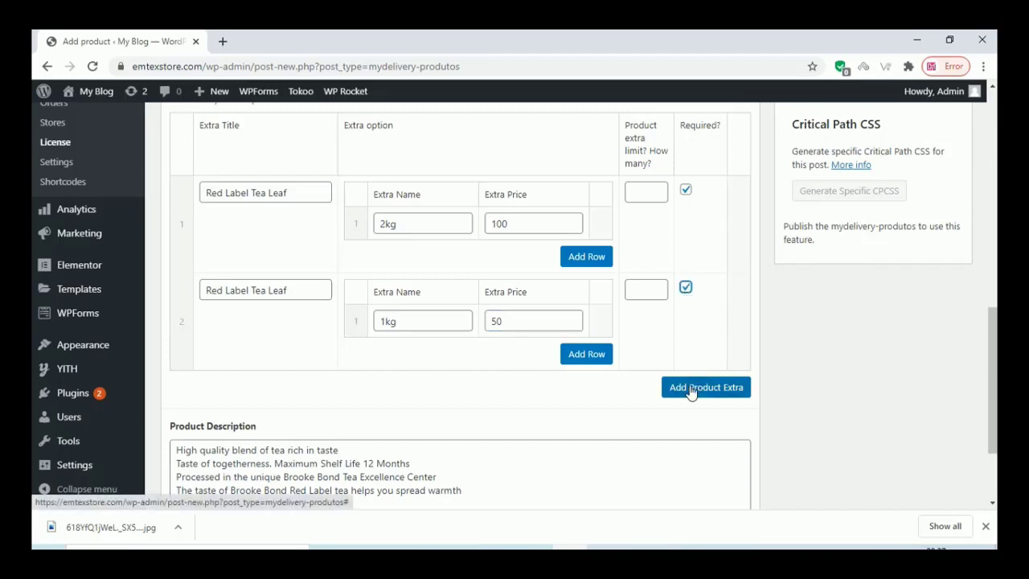
Step: Publish the Red Label Tea Leaf product
scroll(687, 336, "up", 4)
scroll(687, 336, "up", 4)
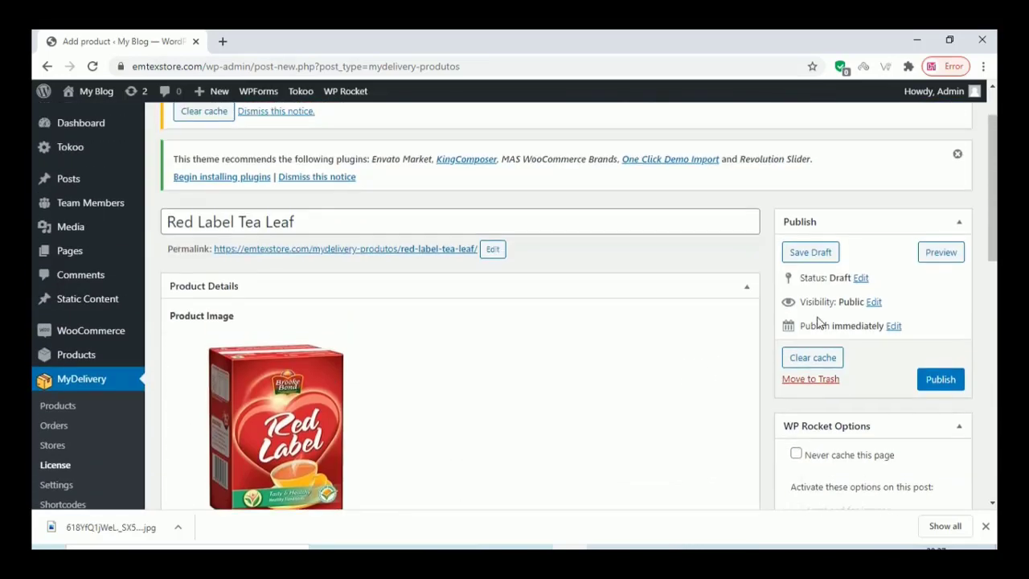
left_click(941, 381)
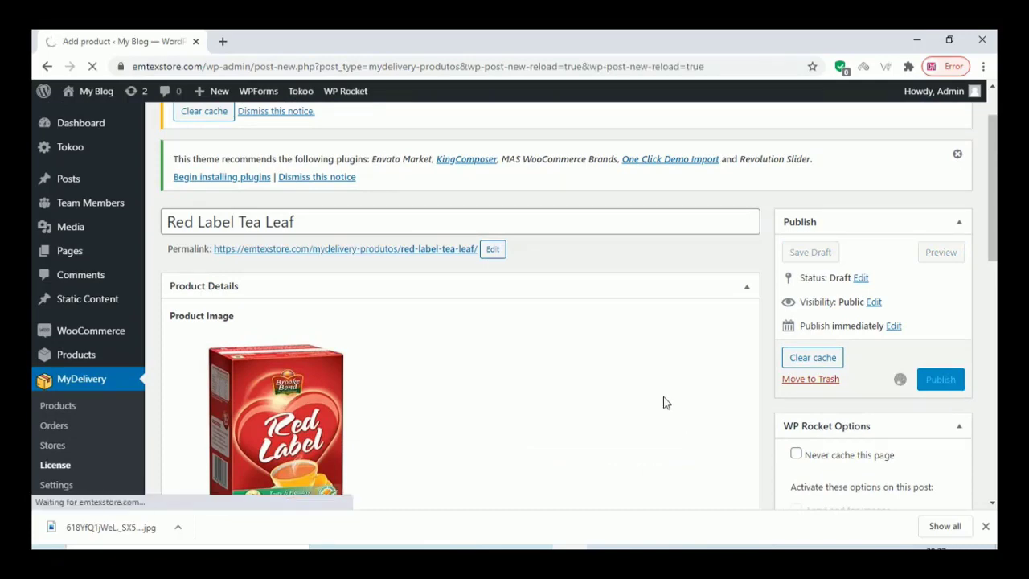
Step: Open the site's navigation menu editor
scroll(664, 402, "down", 8)
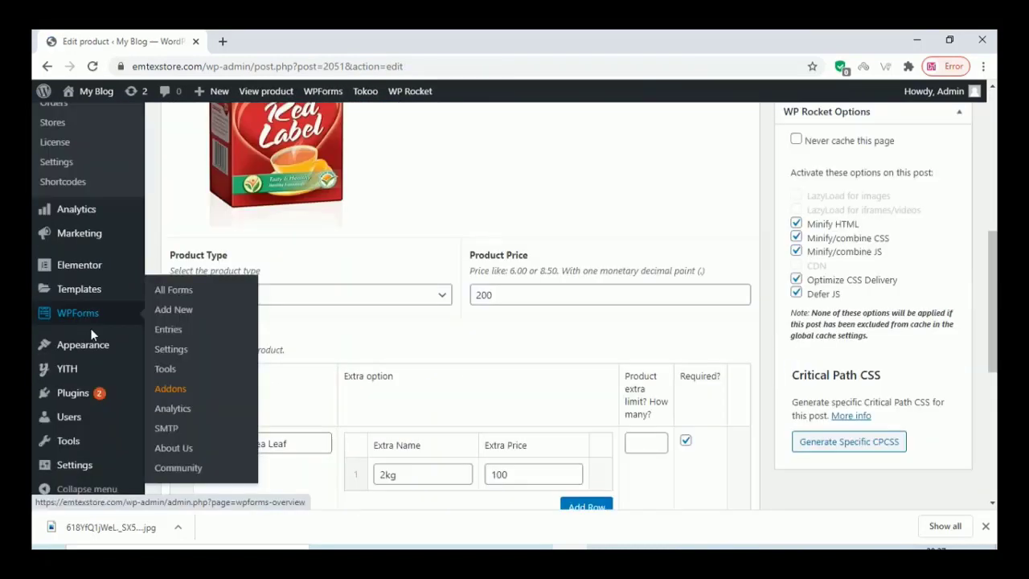
mouse_move(90, 347)
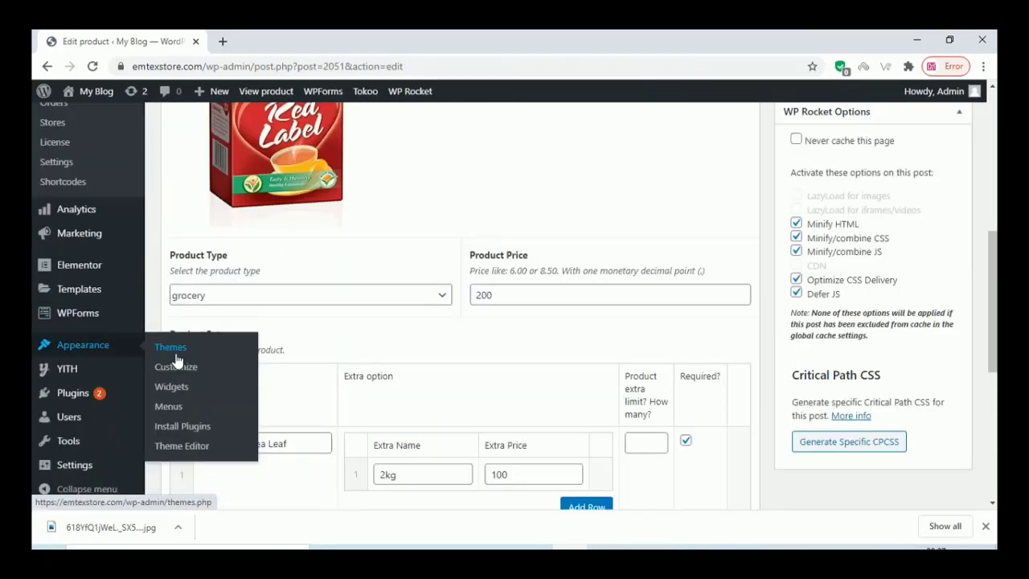
left_click(170, 407)
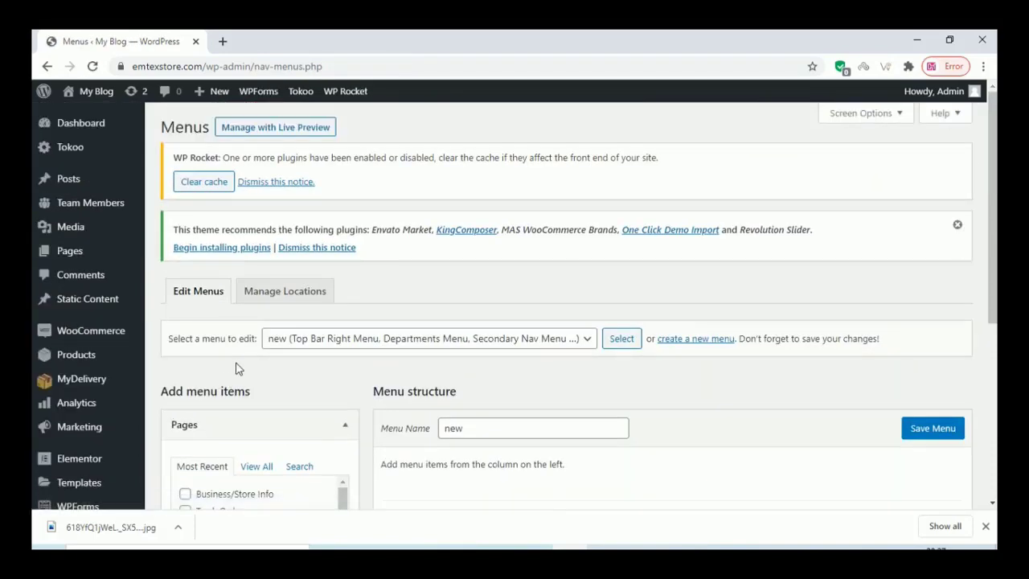
Step: Add the Business/Store Info, Track Order, Orders and Delivery Page pages to the menu named "new"
scroll(257, 354, "down", 2)
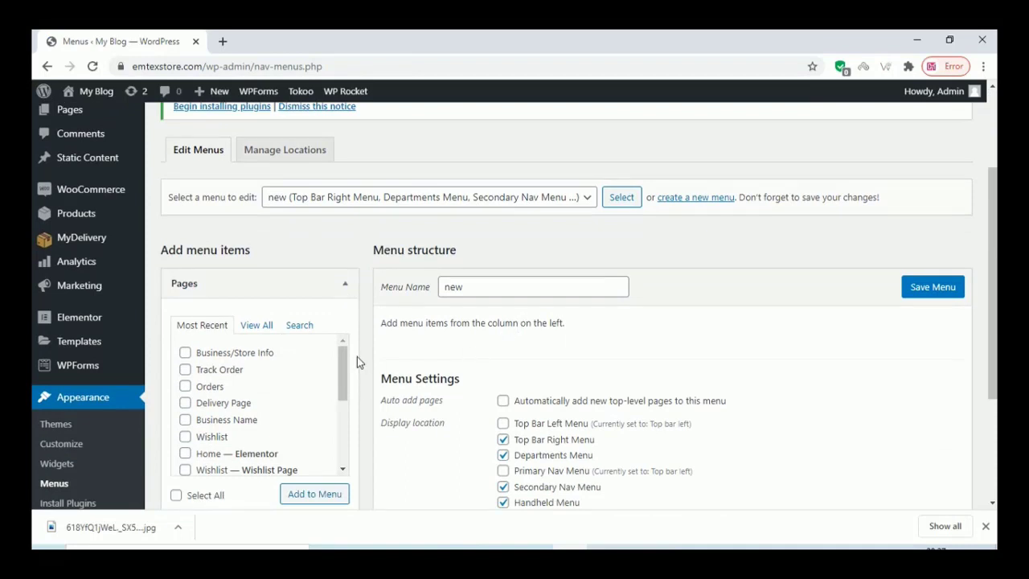
scroll(375, 349, "down", 2)
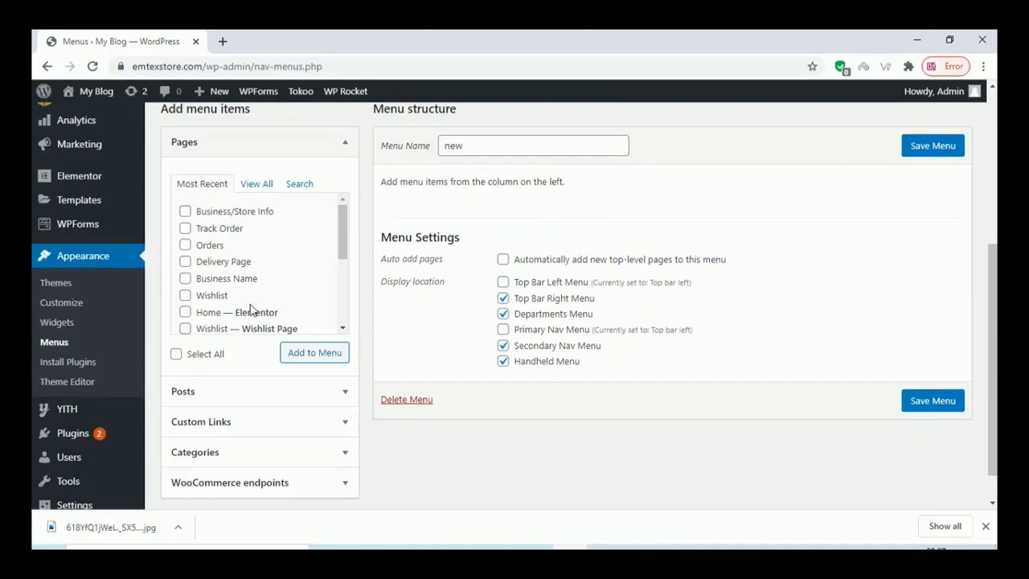
left_click(186, 262)
left_click(185, 230)
left_click(185, 245)
scroll(243, 267, "down", 4)
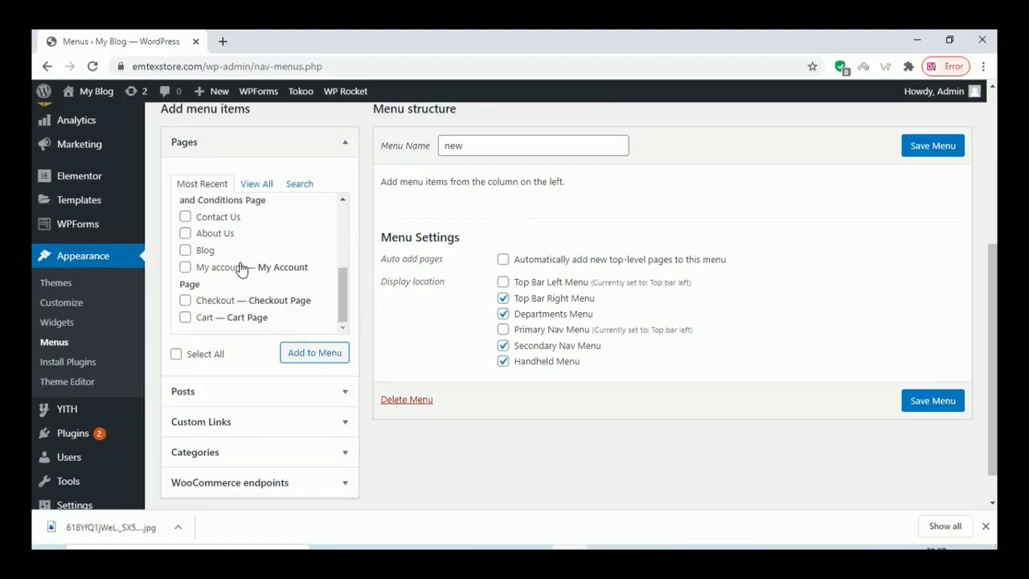
scroll(241, 268, "up", 4)
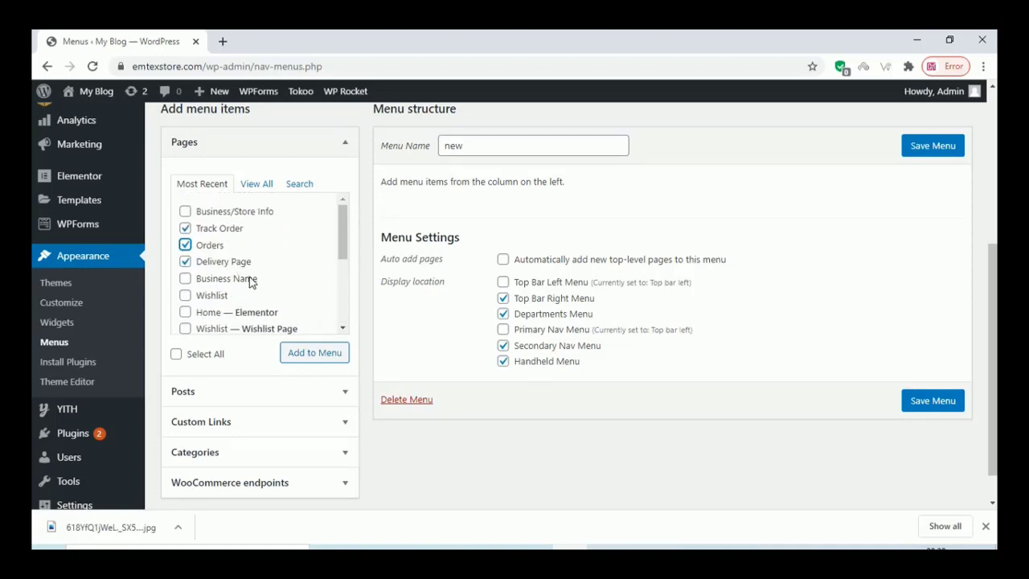
left_click(185, 211)
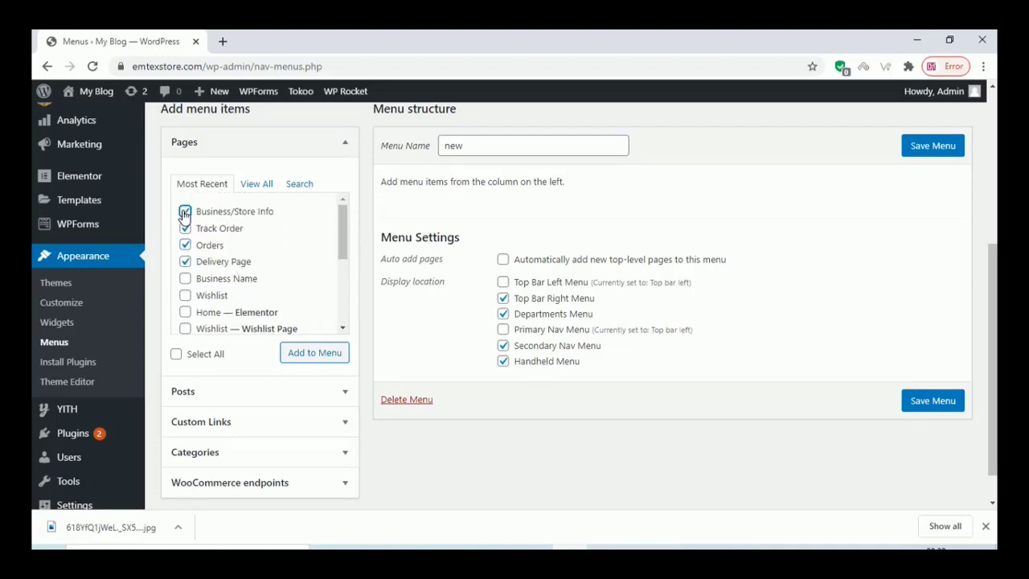
left_click(326, 363)
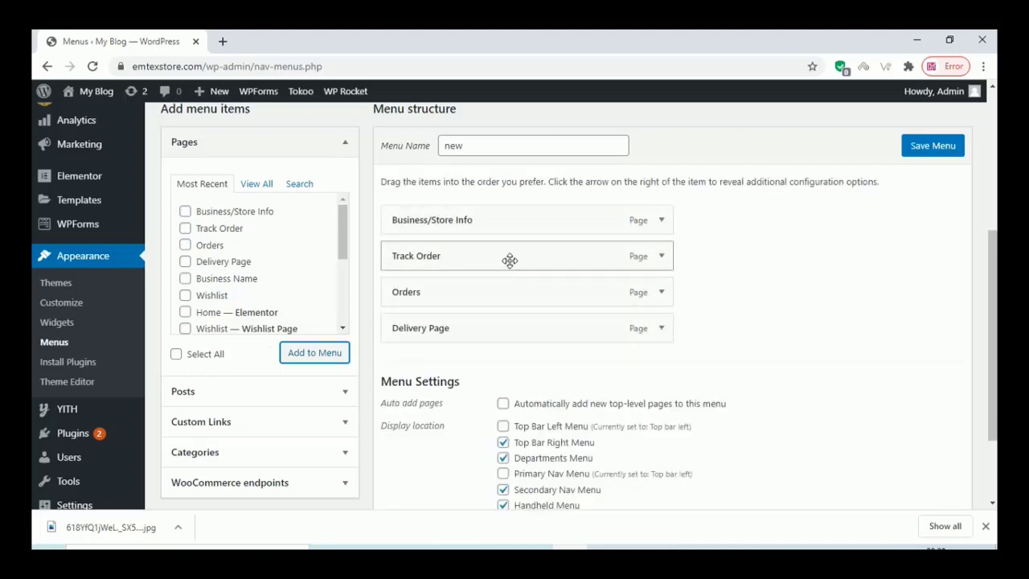
Step: Place Delivery Page directly below Business/Store Info, assign the menu to the Primary Nav Menu location as well, and save it
left_click_drag(471, 328, 467, 259)
scroll(746, 251, "down", 3)
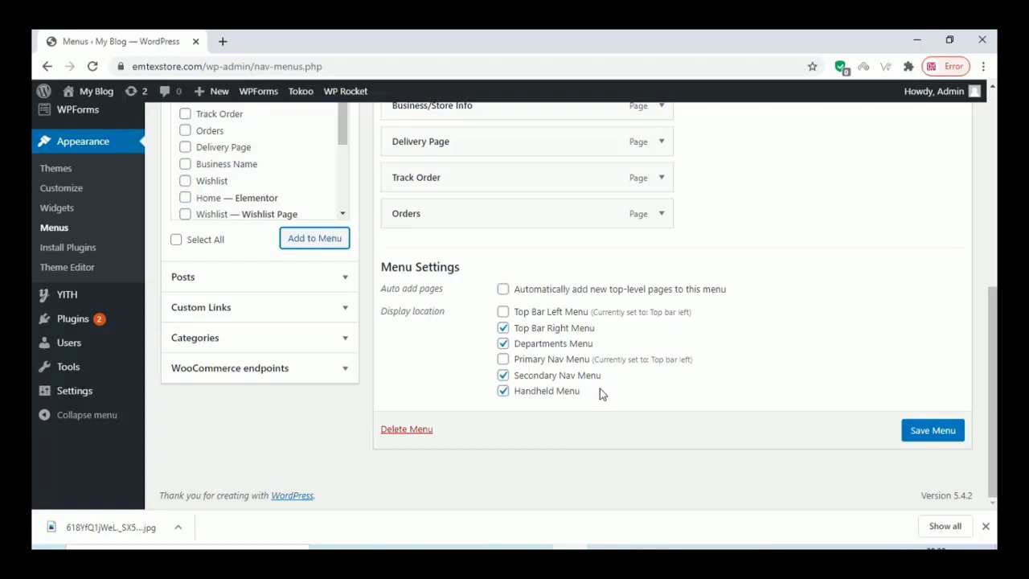
left_click(503, 359)
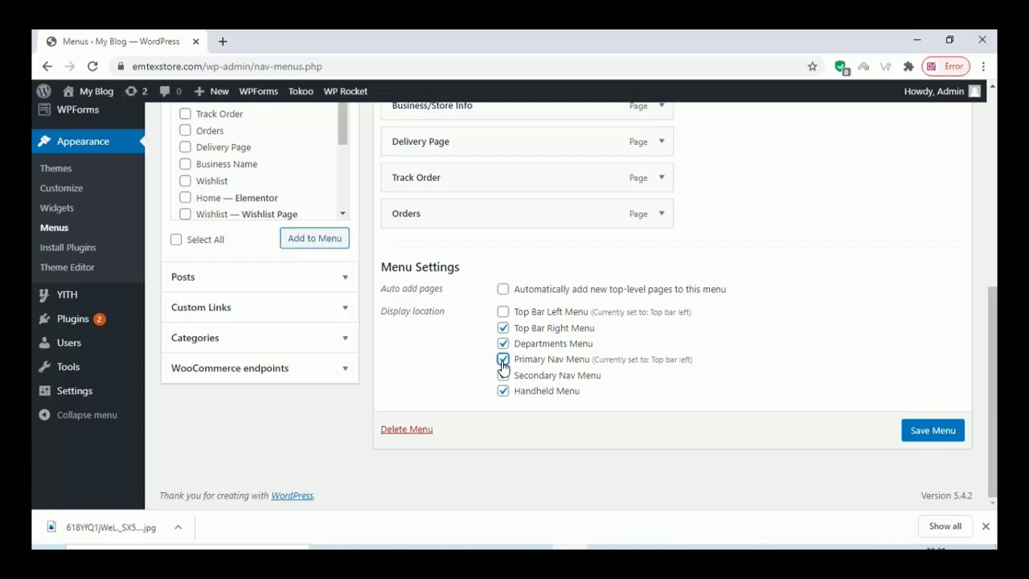
left_click(920, 440)
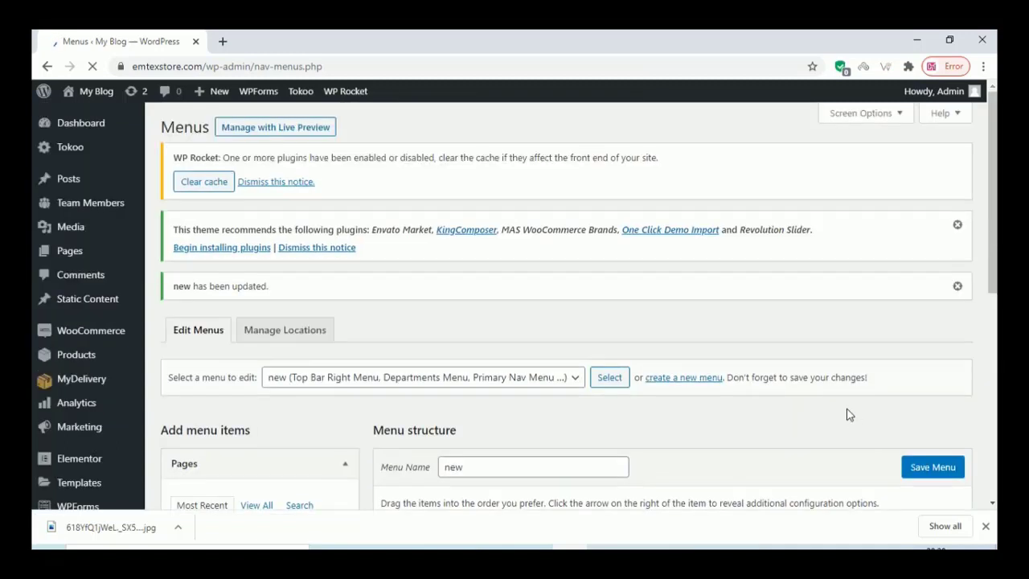
Step: Open the live site in a new browser tab and switch to it
mouse_move(80, 93)
scroll(77, 100, "down", 3)
right_click(74, 115)
left_click(119, 126)
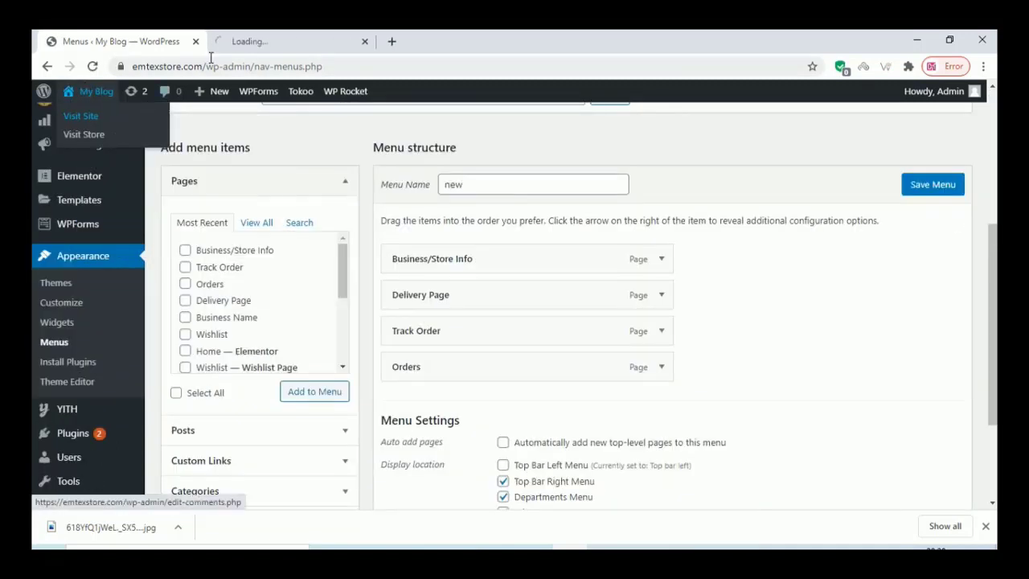
left_click(269, 41)
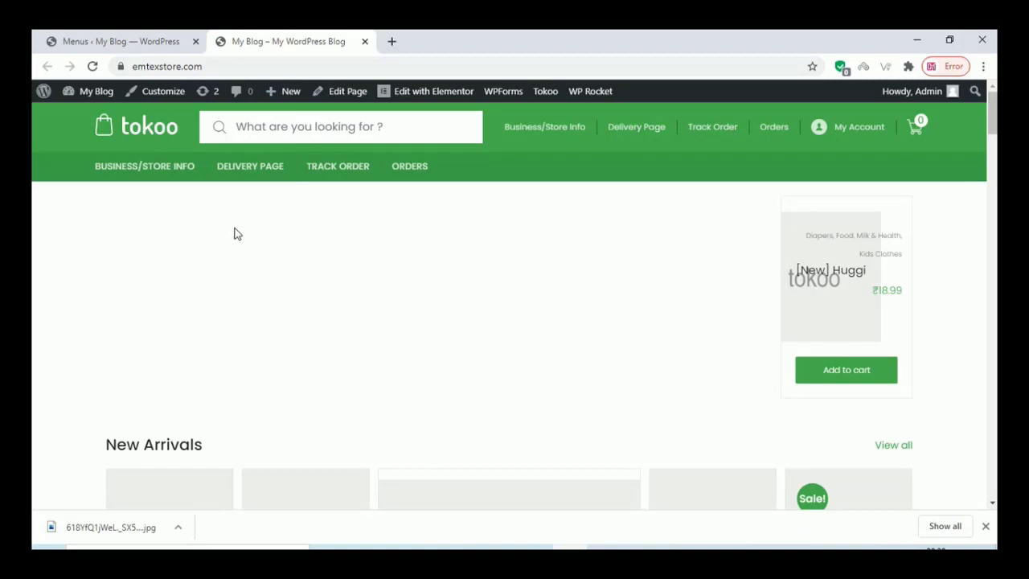
Step: Go to the site's Delivery Page and review the products listed under each category and the order summary
left_click(254, 173)
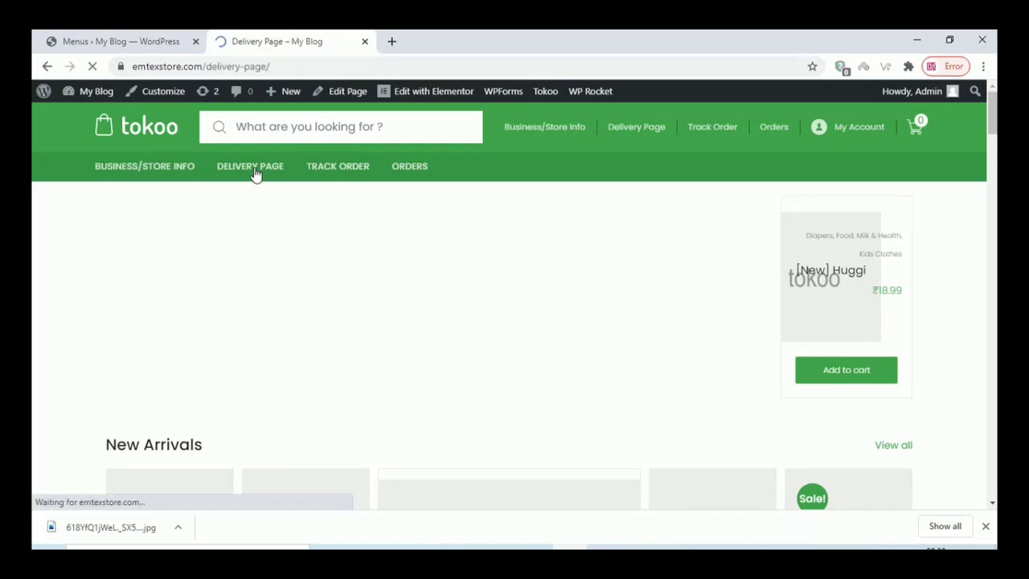
scroll(256, 175, "down", 2)
scroll(255, 175, "down", 3)
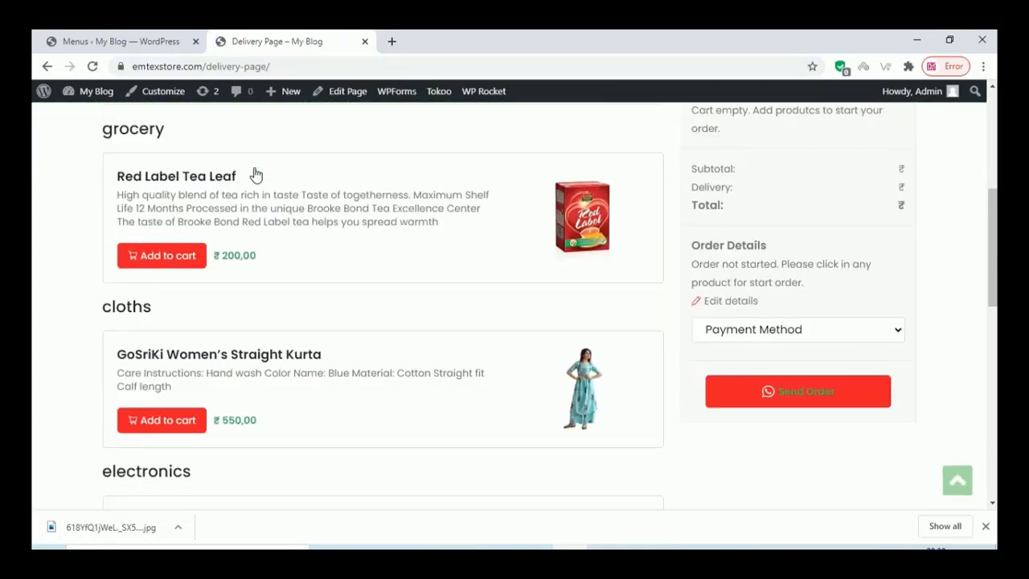
scroll(262, 229, "down", 2)
scroll(254, 244, "down", 2)
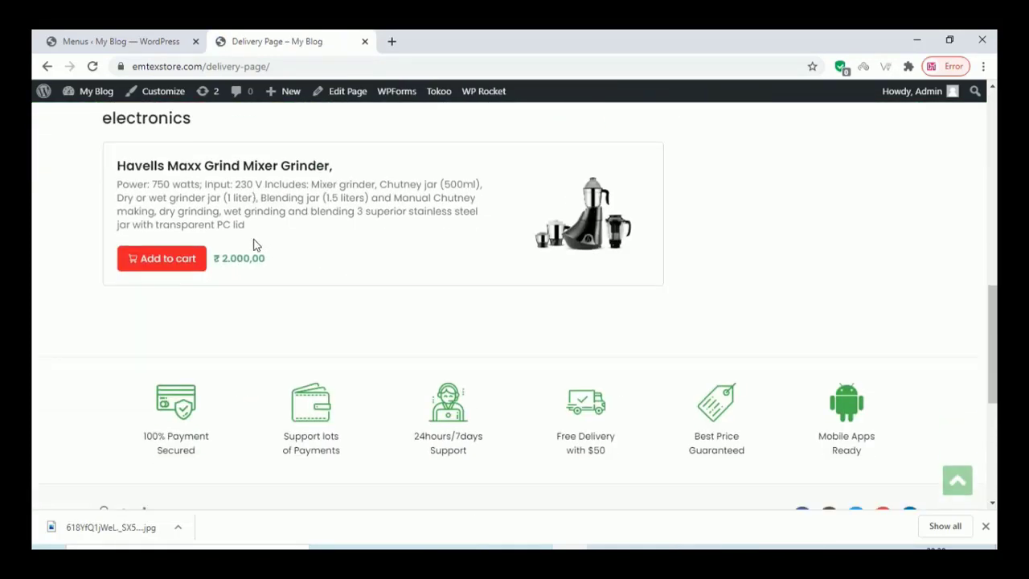
scroll(254, 244, "up", 6)
scroll(254, 245, "down", 2)
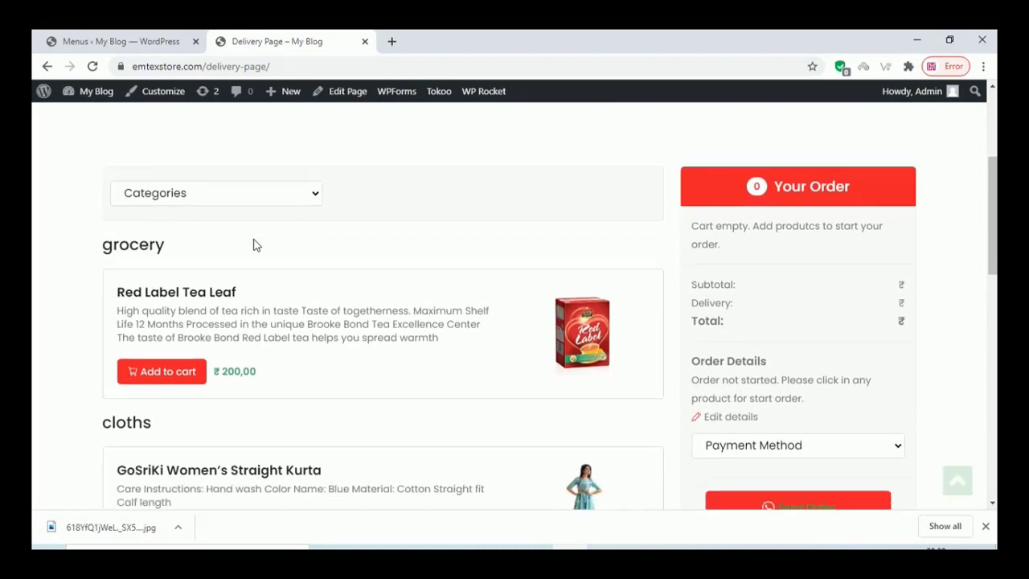
scroll(265, 245, "up", 1)
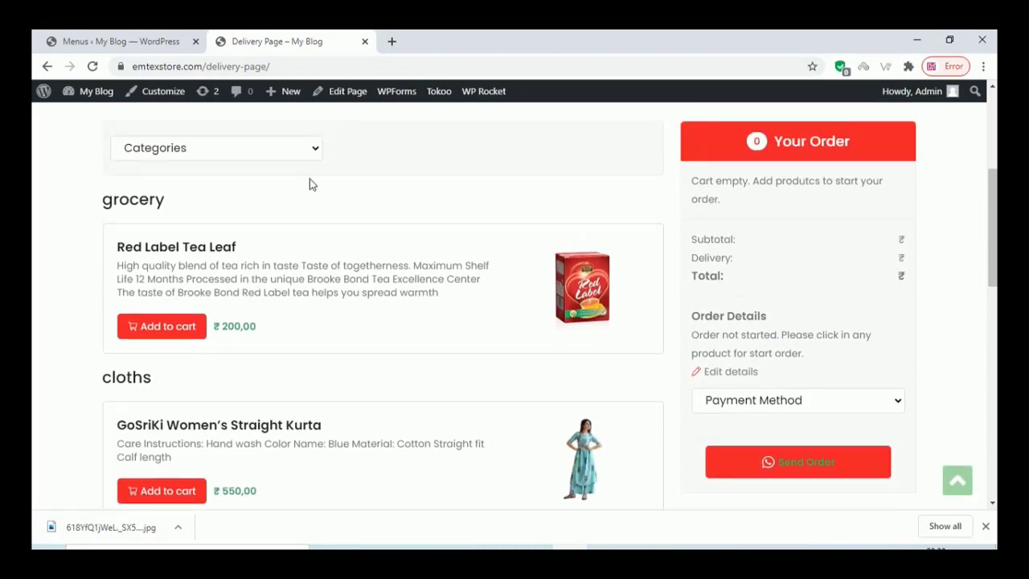
Step: Open the order form for the GoSriKi Women's Straight Kurta, try the Get in Store option and close the form
scroll(247, 225, "down", 1)
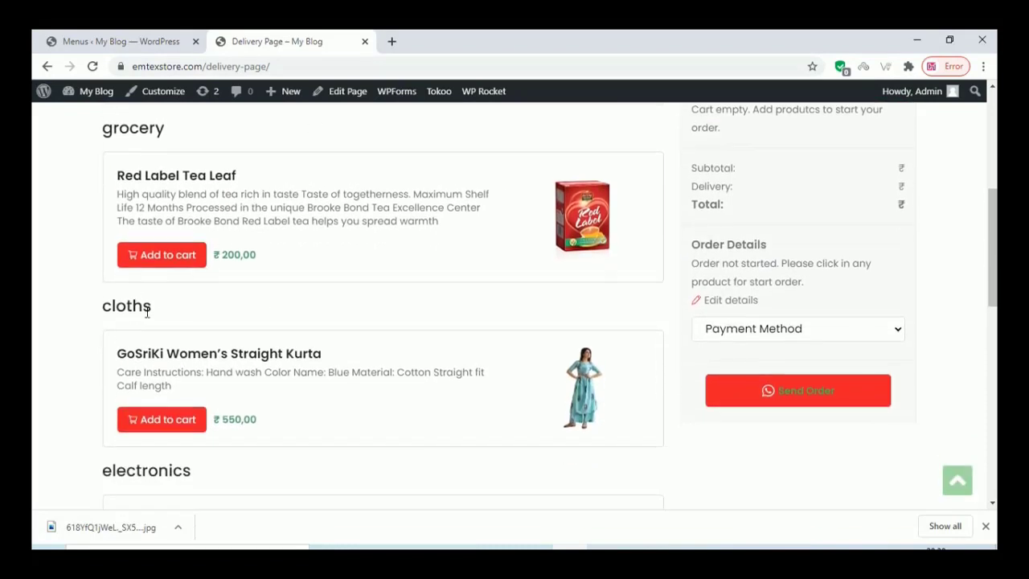
scroll(147, 306, "down", 2)
left_click(170, 282)
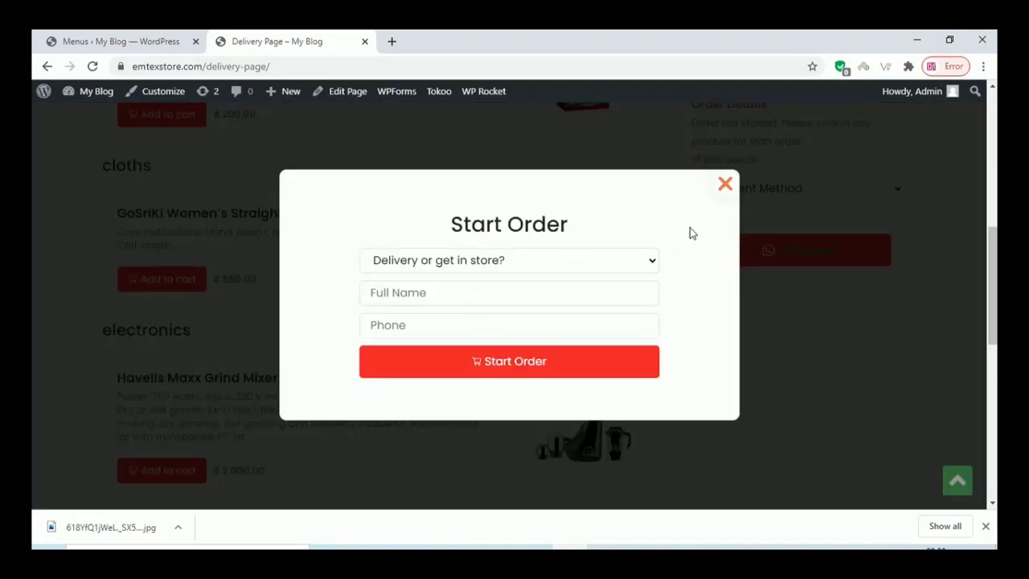
left_click(651, 257)
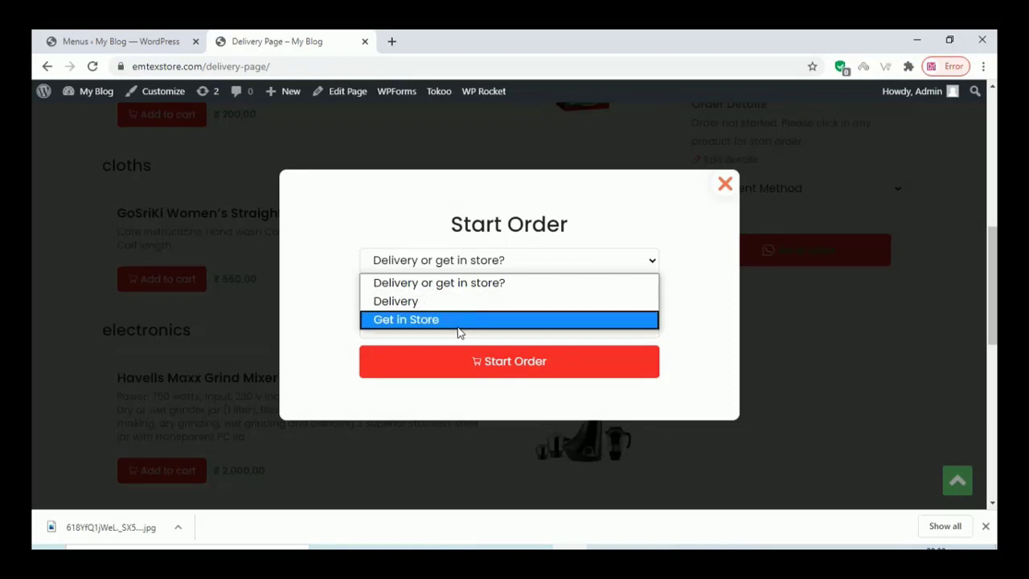
left_click(455, 319)
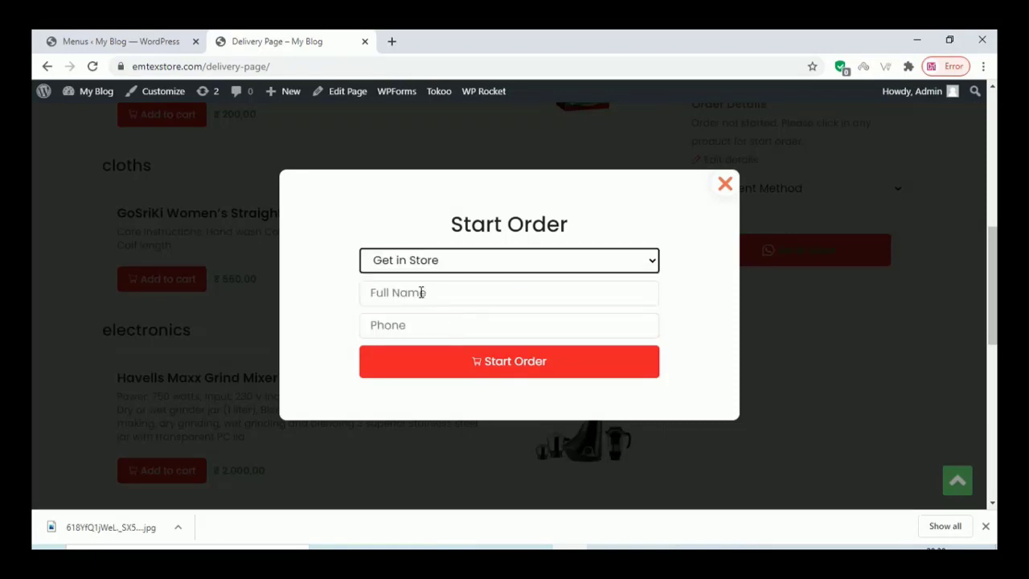
left_click(724, 185)
scroll(297, 261, "up", 4)
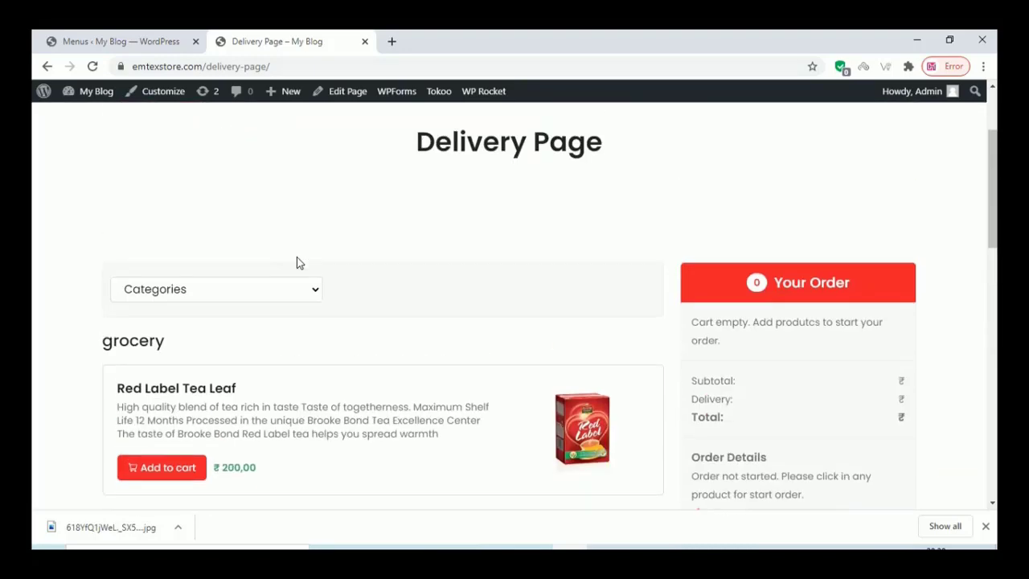
scroll(297, 263, "down", 3)
left_click(828, 264)
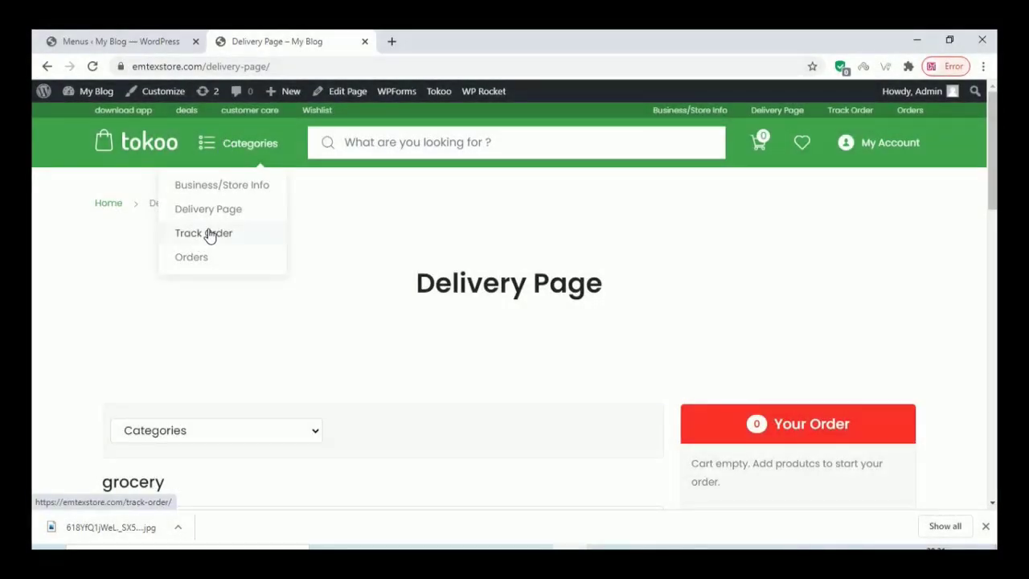
Step: Go to the site's Business/Store Info page and review the store details shown there
left_click(229, 187)
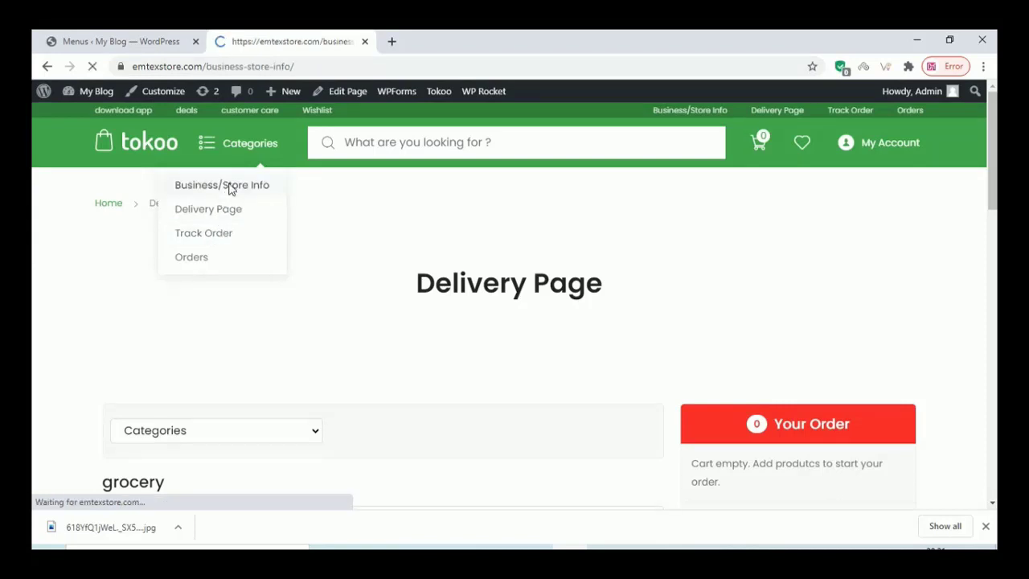
scroll(229, 193, "down", 1)
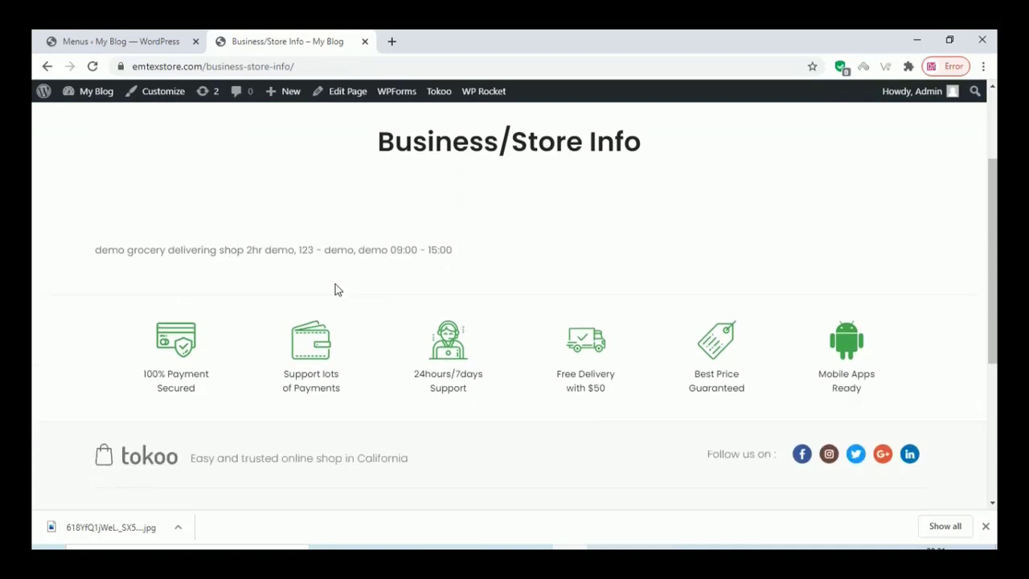
scroll(335, 285, "up", 2)
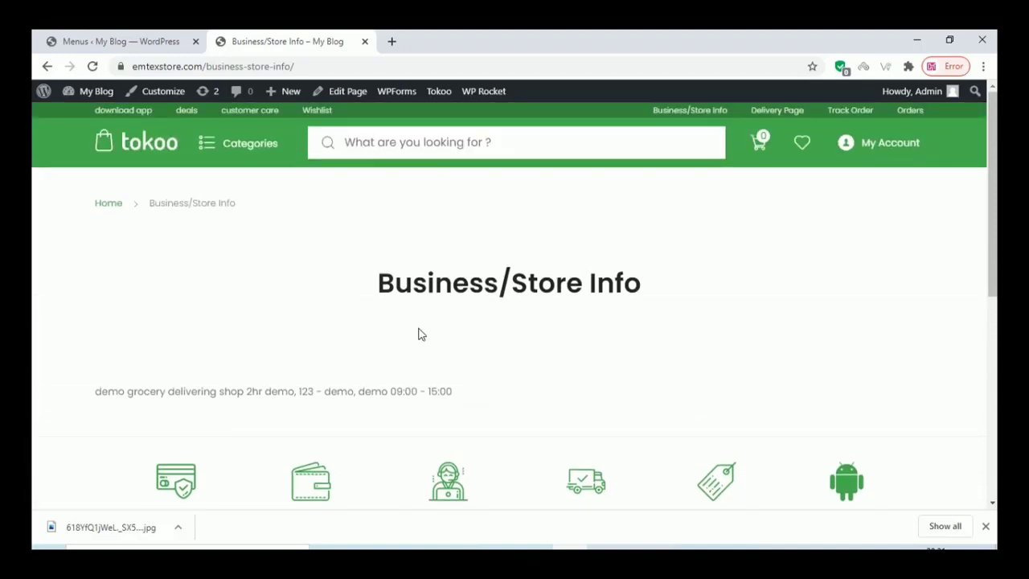
Step: Go to the site's Orders page and examine the order filter, the order list area and the status actions
mouse_move(214, 153)
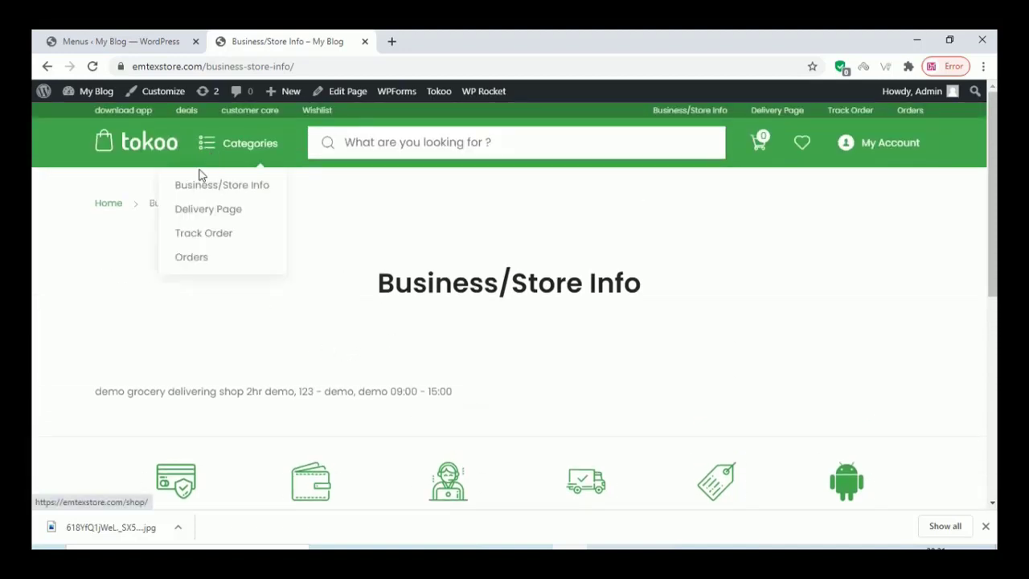
left_click(201, 260)
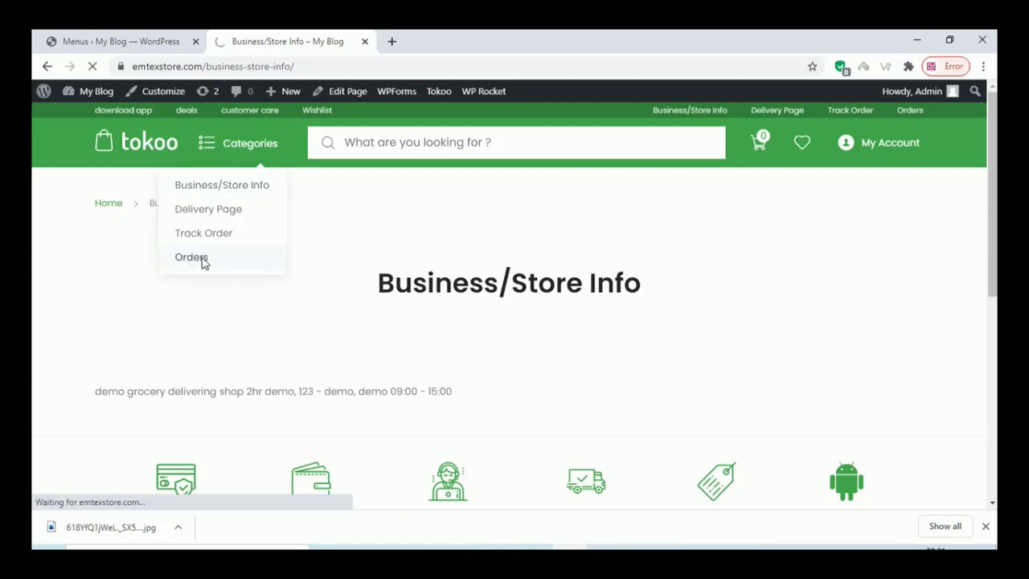
scroll(203, 265, "down", 4)
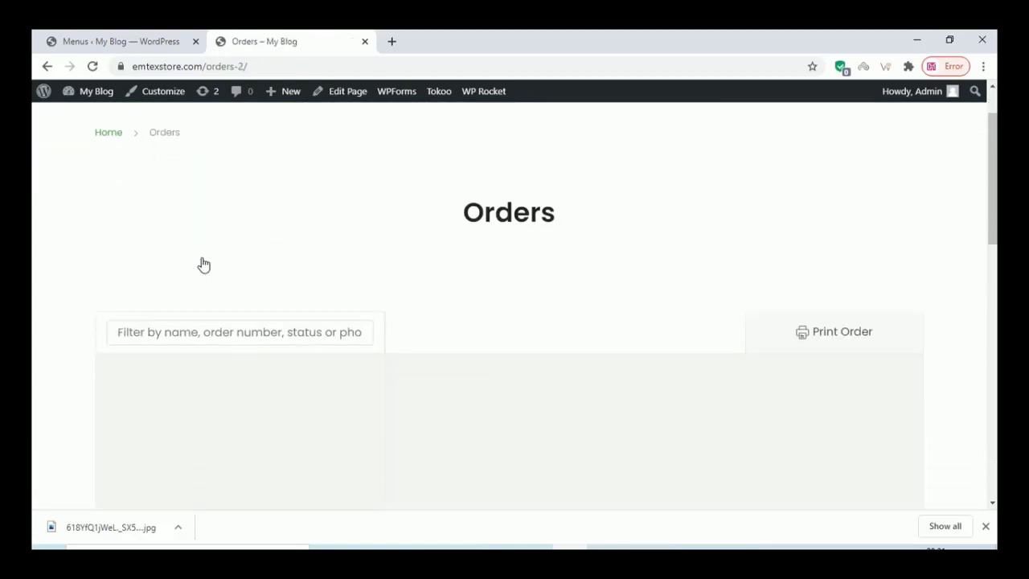
scroll(203, 265, "up", 2)
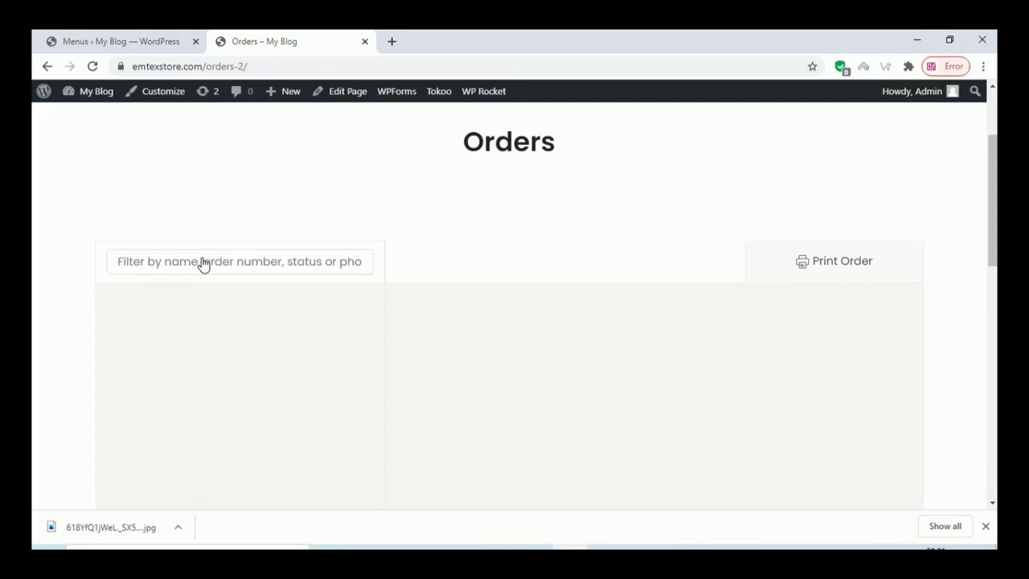
scroll(203, 264, "down", 7)
scroll(204, 265, "up", 1)
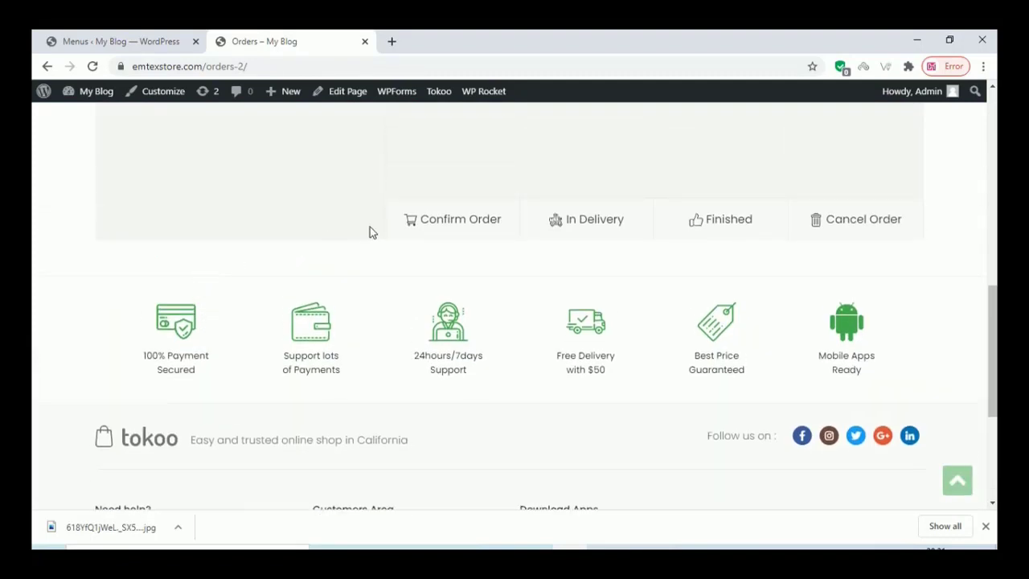
scroll(246, 320, "up", 2)
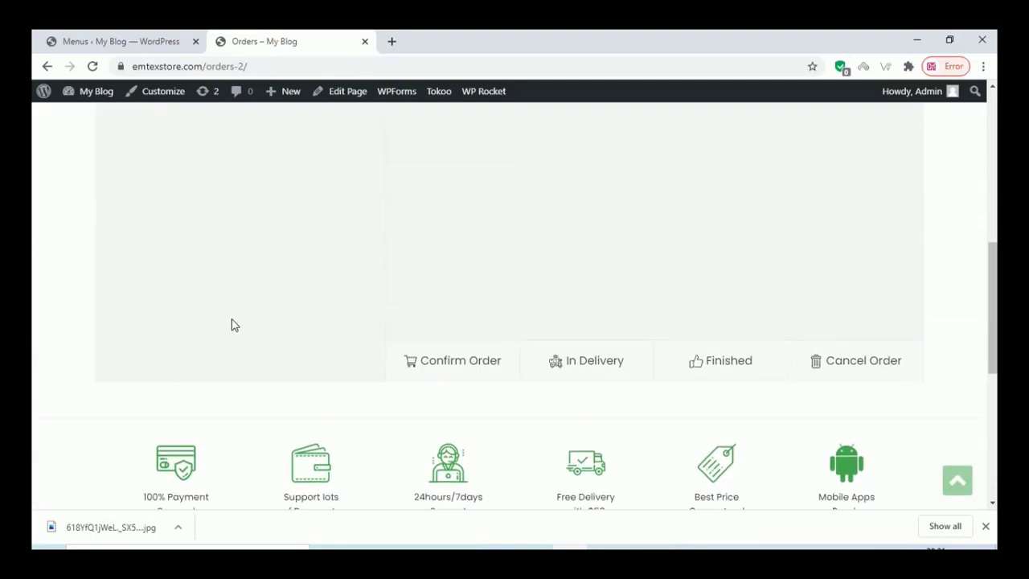
scroll(231, 325, "up", 8)
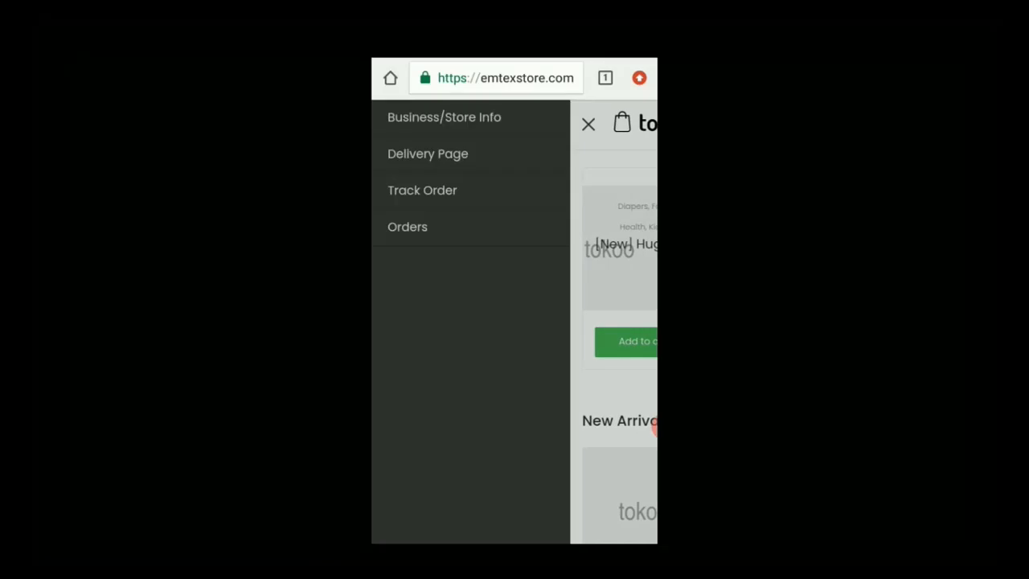
Step: Go to the Delivery Page on the mobile site and set the new order to Delivery
left_click(428, 153)
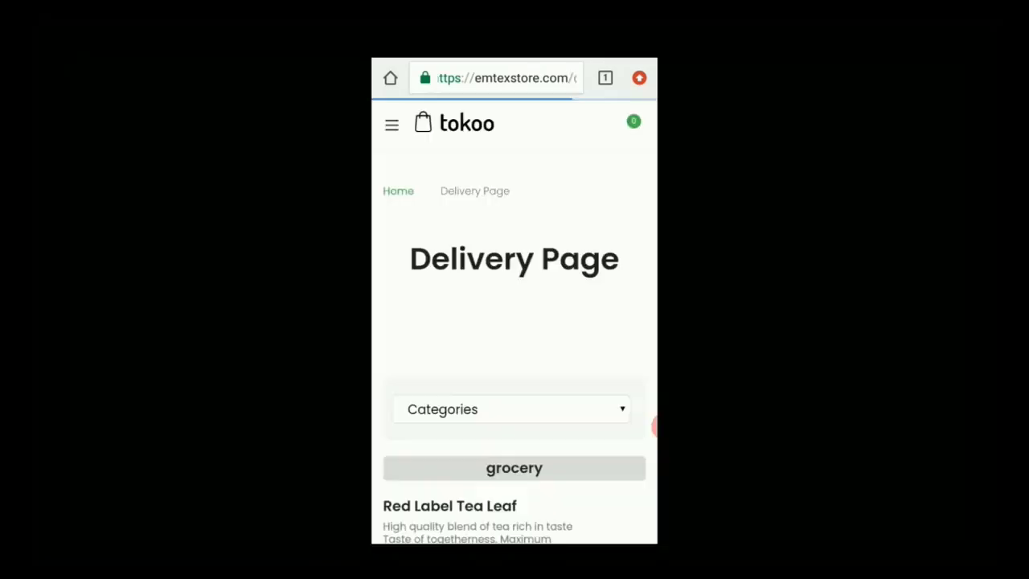
scroll(515, 282, "down", 10)
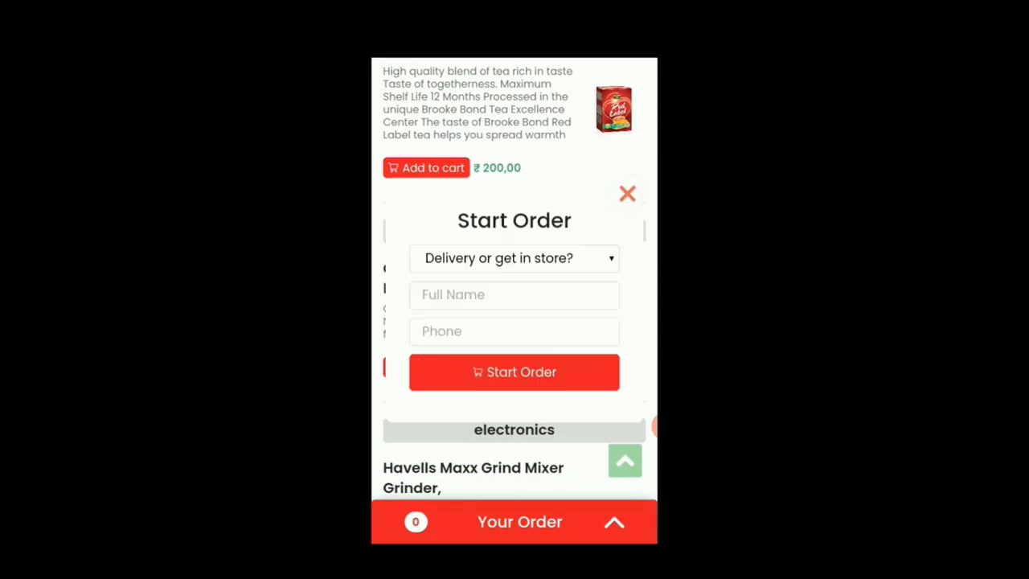
left_click(515, 258)
left_click(434, 299)
Step: Fill in the customer's full name, phone and delivery address, start the order and add one GoSriKi Women's Straight Kurta to the cart
left_click(514, 222)
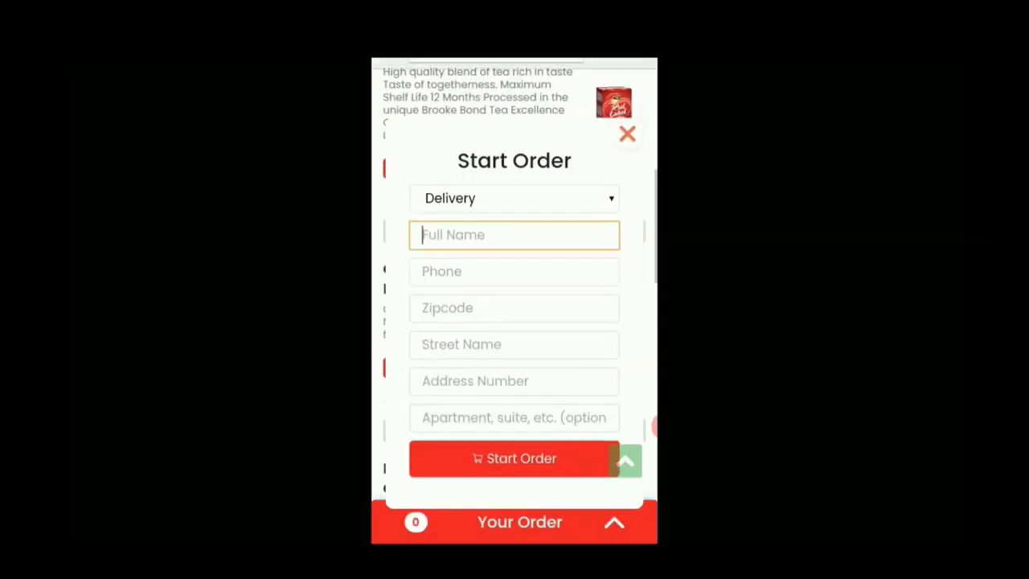
left_click(430, 161)
left_click(514, 209)
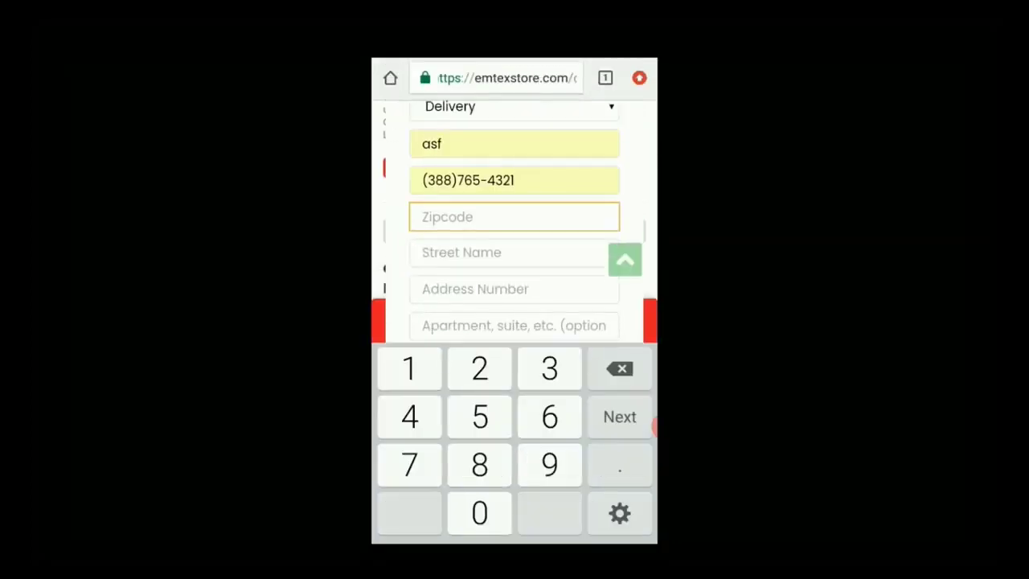
type("1236897")
key("Tab")
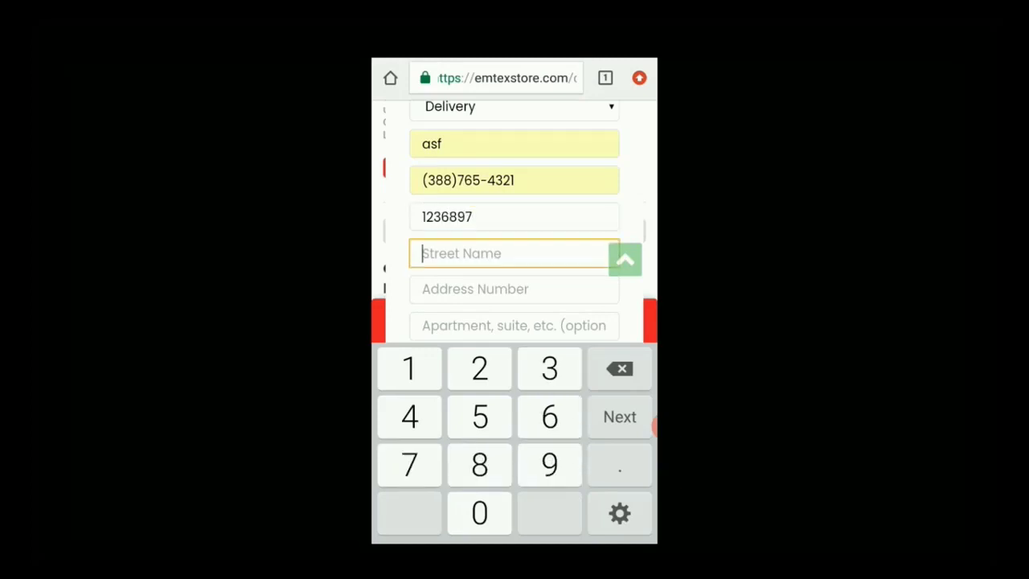
left_click(427, 282)
left_click(514, 274)
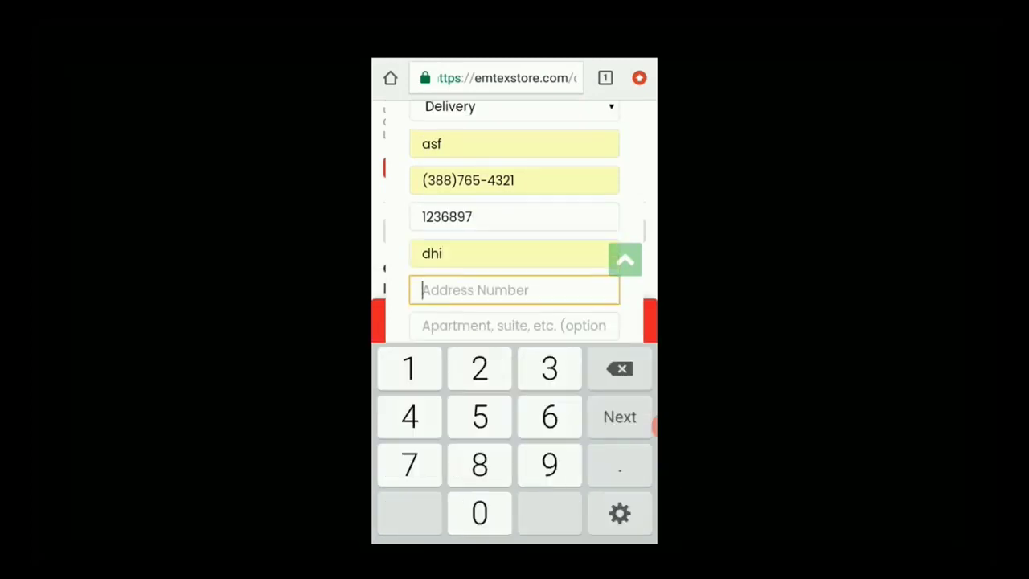
type("12")
key("Escape")
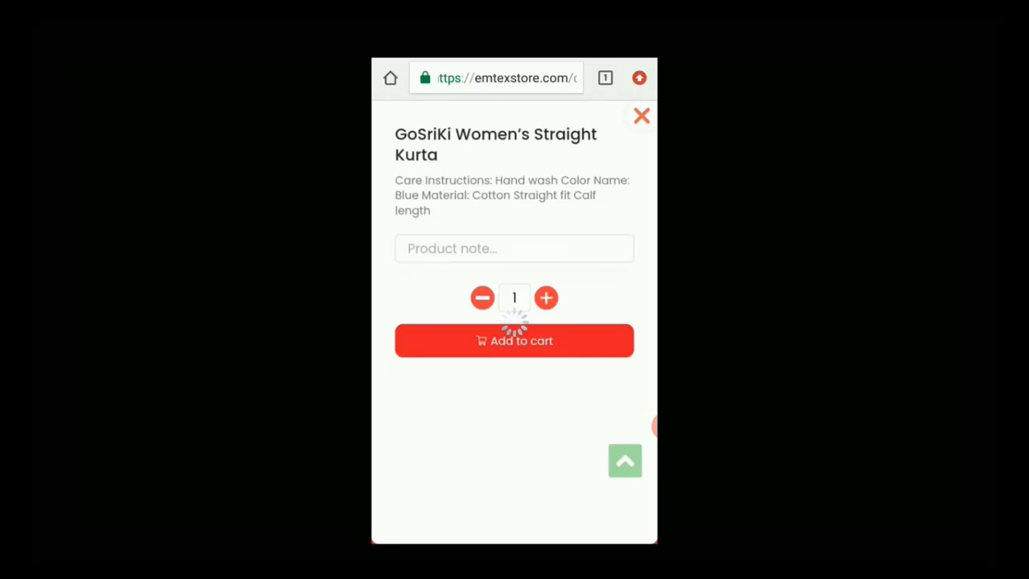
left_click(514, 329)
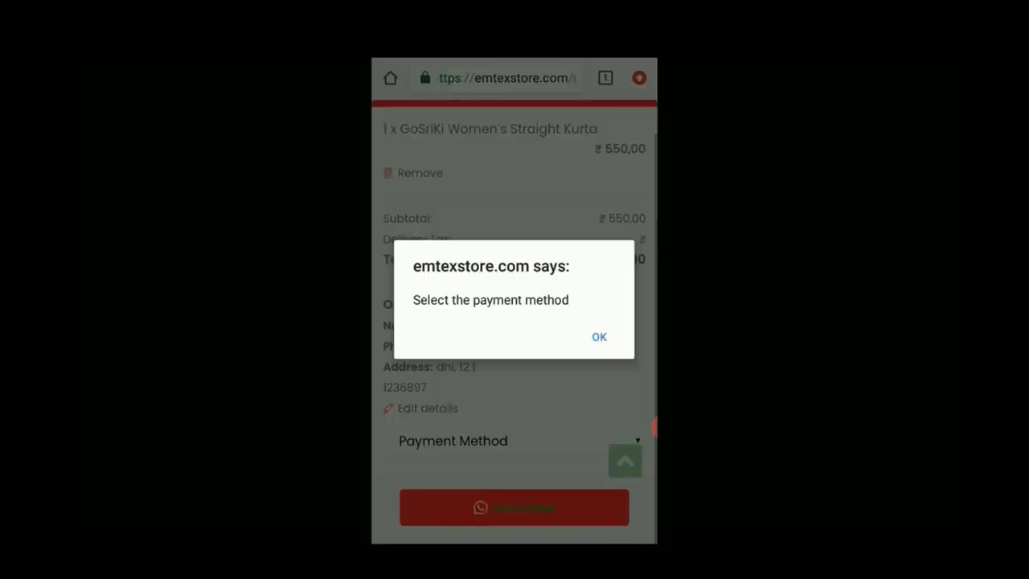
Step: Set the payment method to Cash and send the order to the store as a WhatsApp message
left_click(599, 337)
left_click(482, 441)
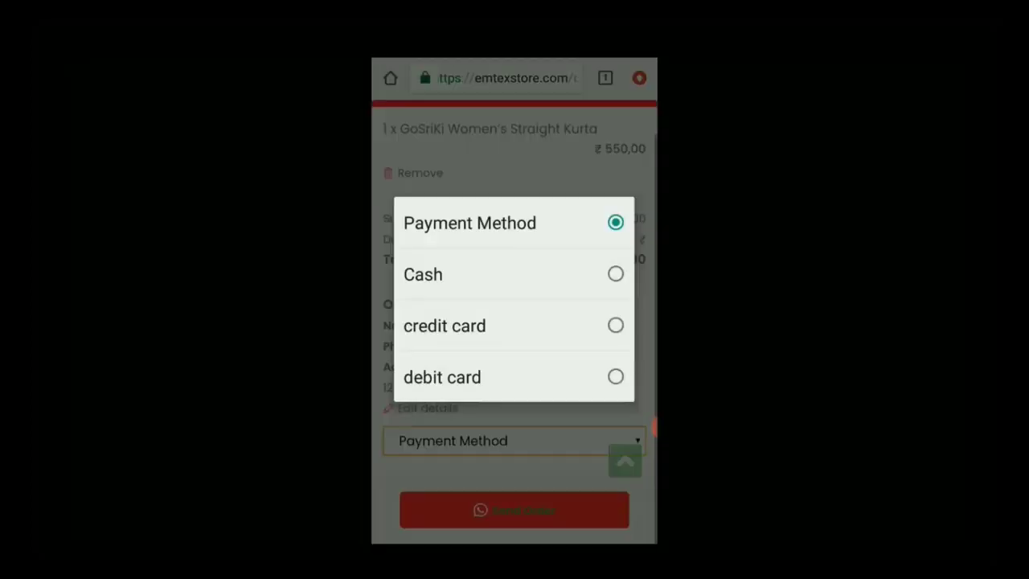
left_click(515, 274)
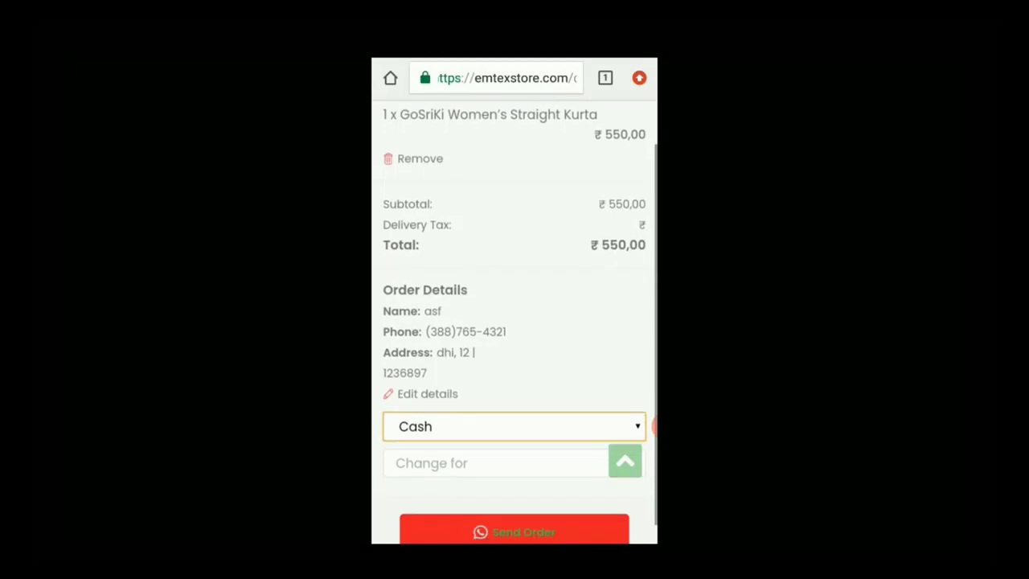
left_click(514, 510)
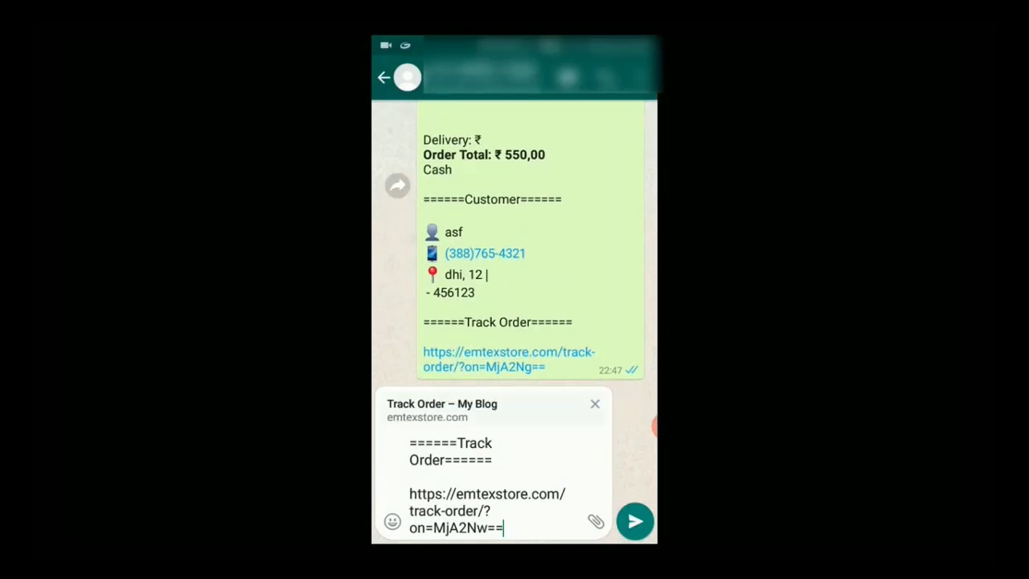
left_click(635, 521)
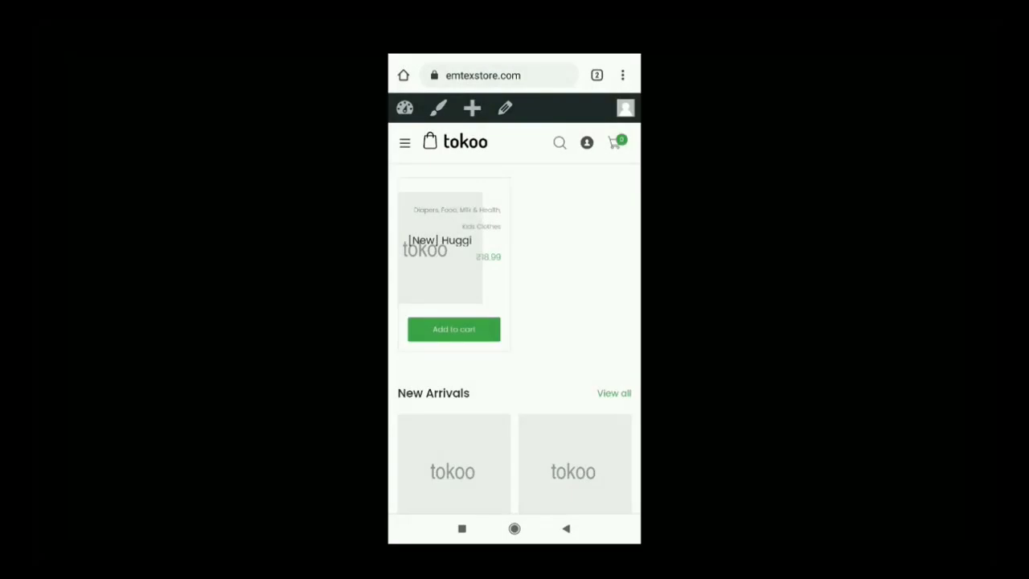
Step: Go to the Orders page on the mobile site as the admin and review the listed orders
left_click(404, 140)
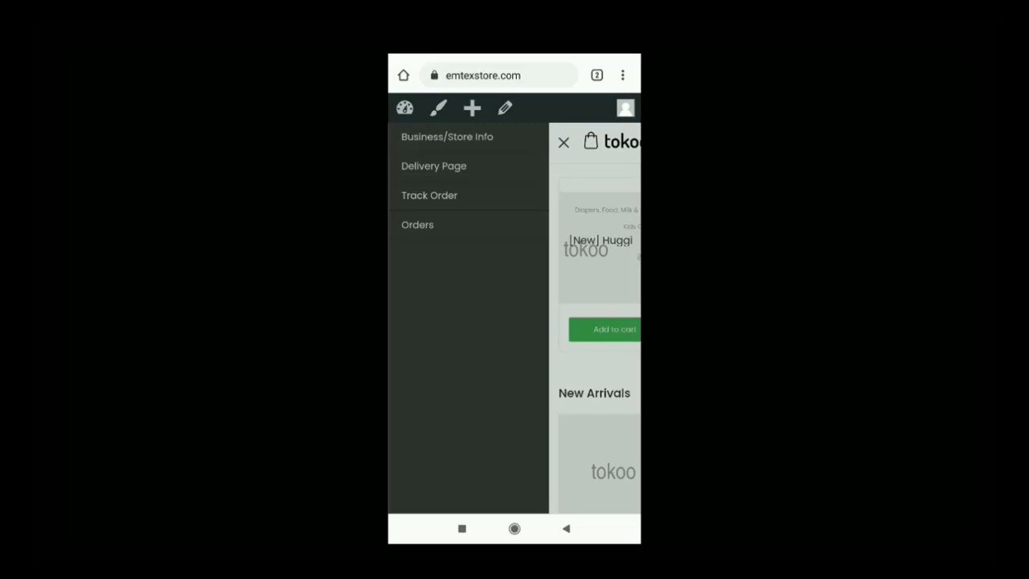
left_click(417, 224)
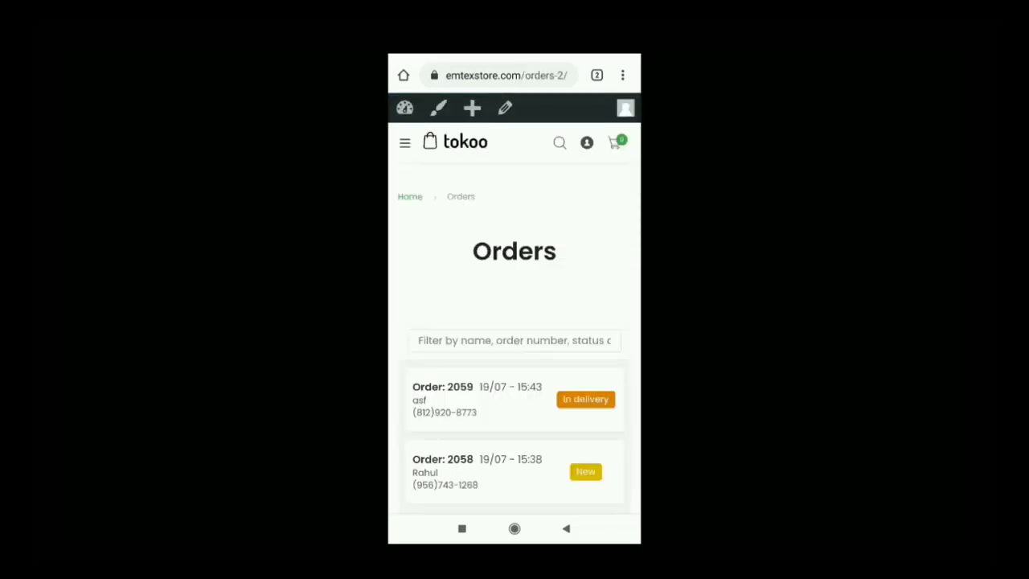
scroll(515, 361, "down", 3)
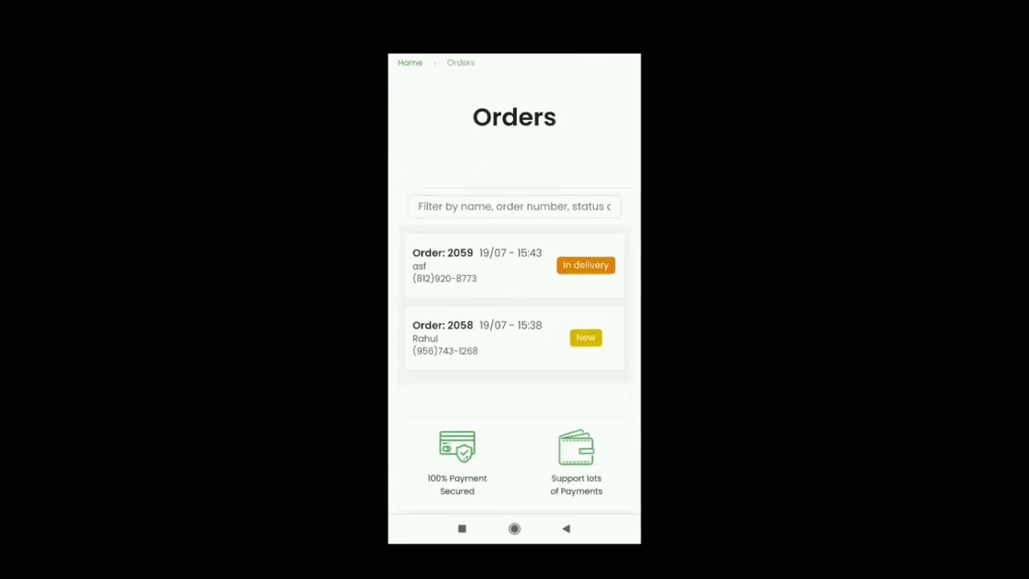
Step: Confirm the newest order in the list, reopen it and set its status to In Delivery
left_click(476, 266)
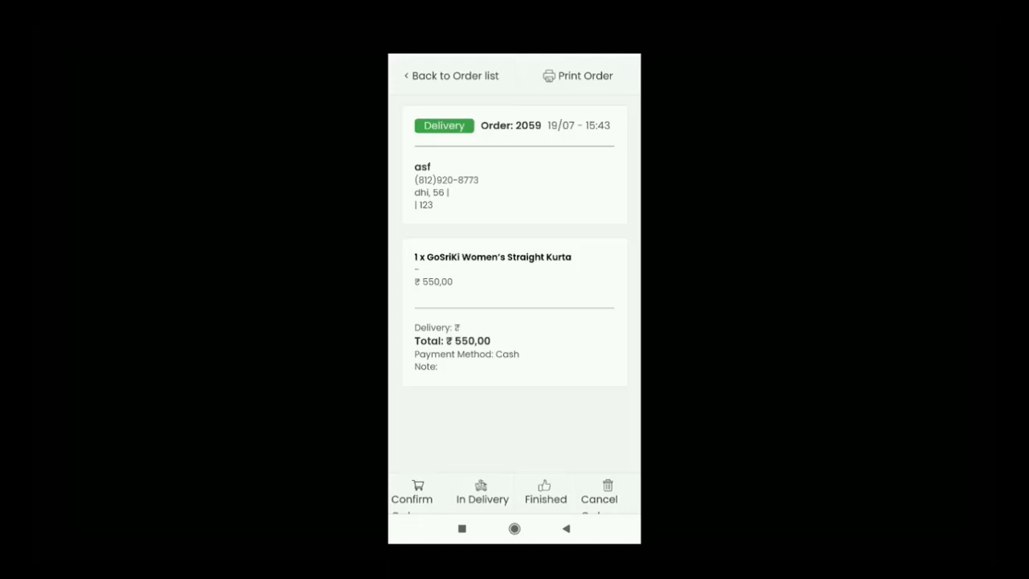
left_click(411, 492)
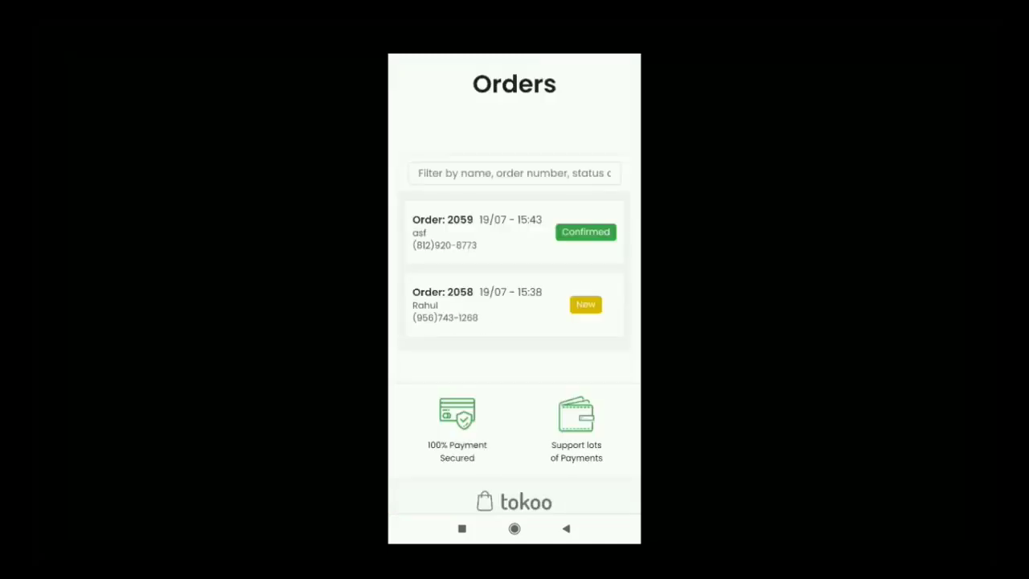
left_click(474, 231)
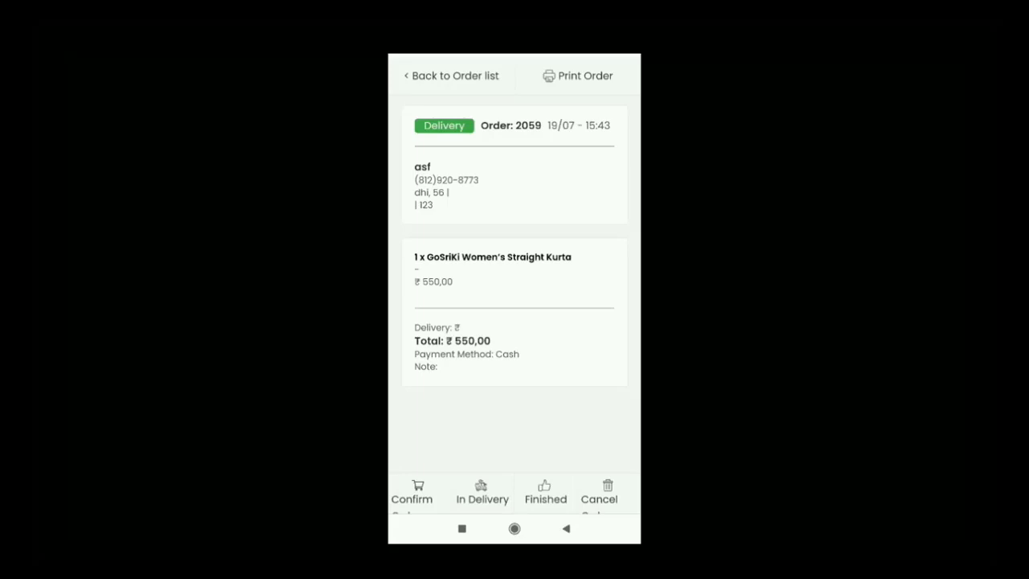
left_click(482, 493)
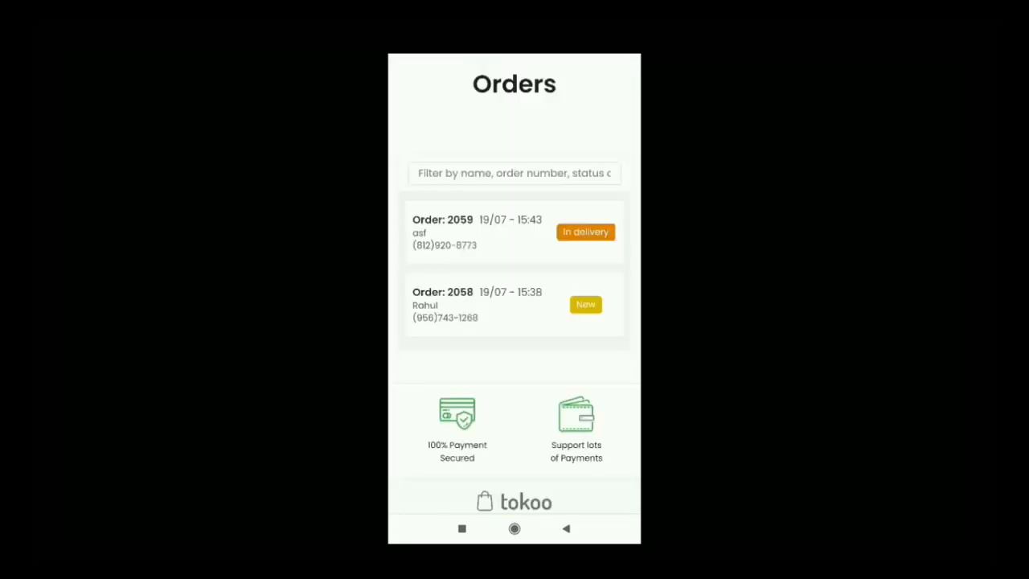
Step: Open the order that is in delivery and mark it as Finished
left_click(474, 231)
left_click(545, 493)
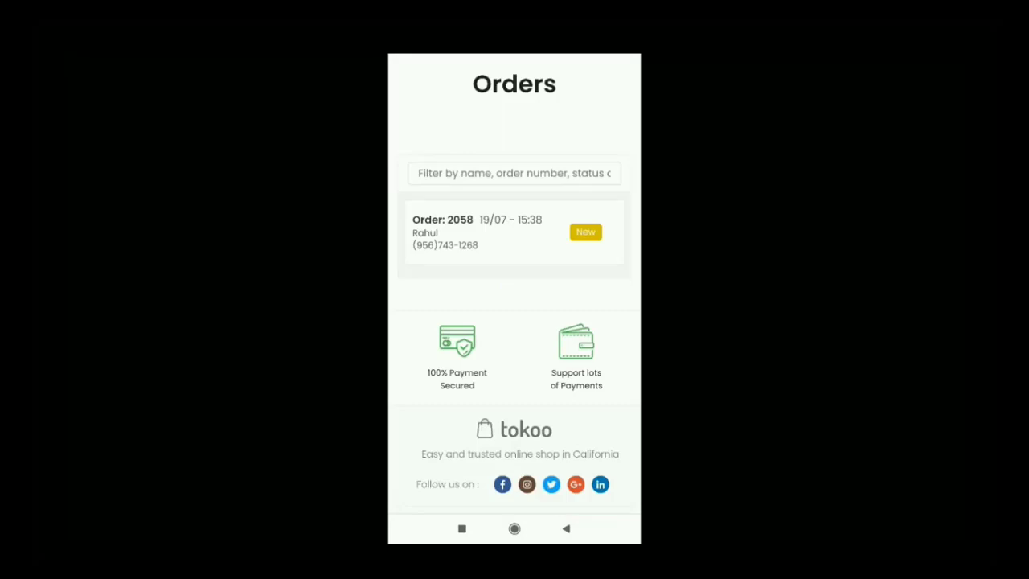
Step: Open the remaining New order, review its items and payment details, and cancel it
scroll(514, 321, "down", 1)
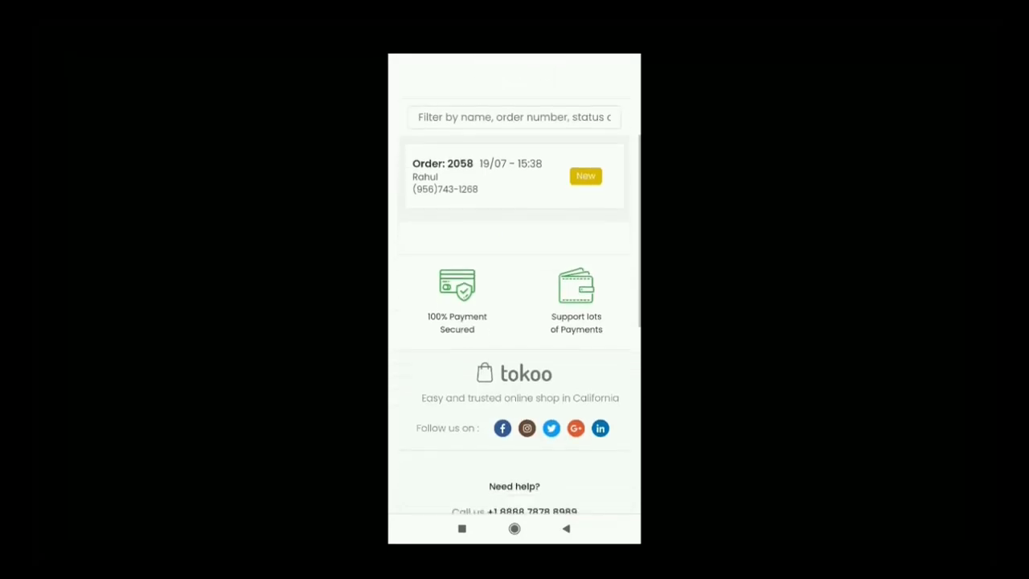
scroll(514, 321, "up", 3)
left_click(483, 360)
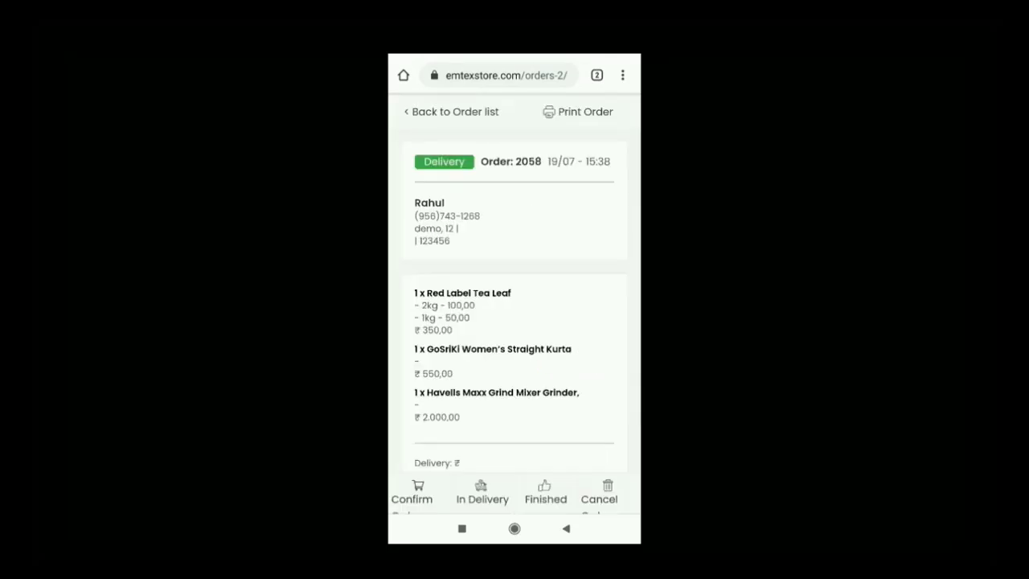
scroll(514, 305, "down", 1)
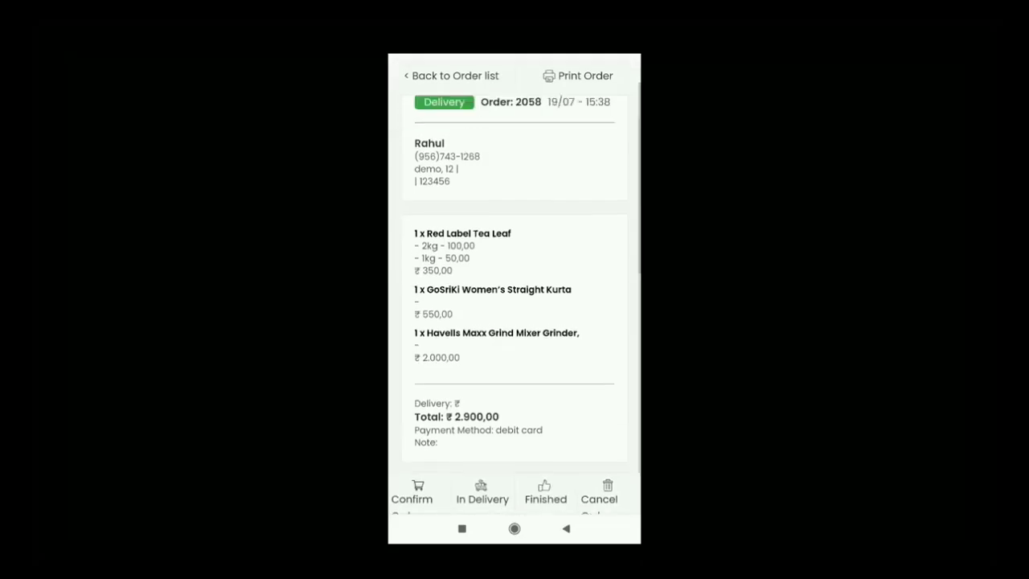
left_click(599, 492)
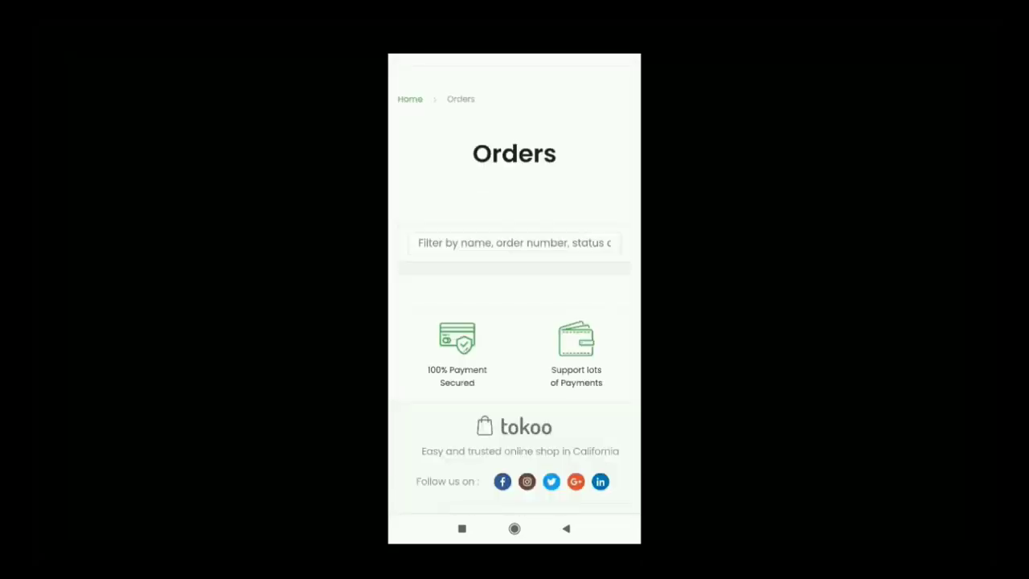
Step: Reload the Orders page from the site's navigation to check the order list again
scroll(514, 321, "up", 2)
left_click(404, 143)
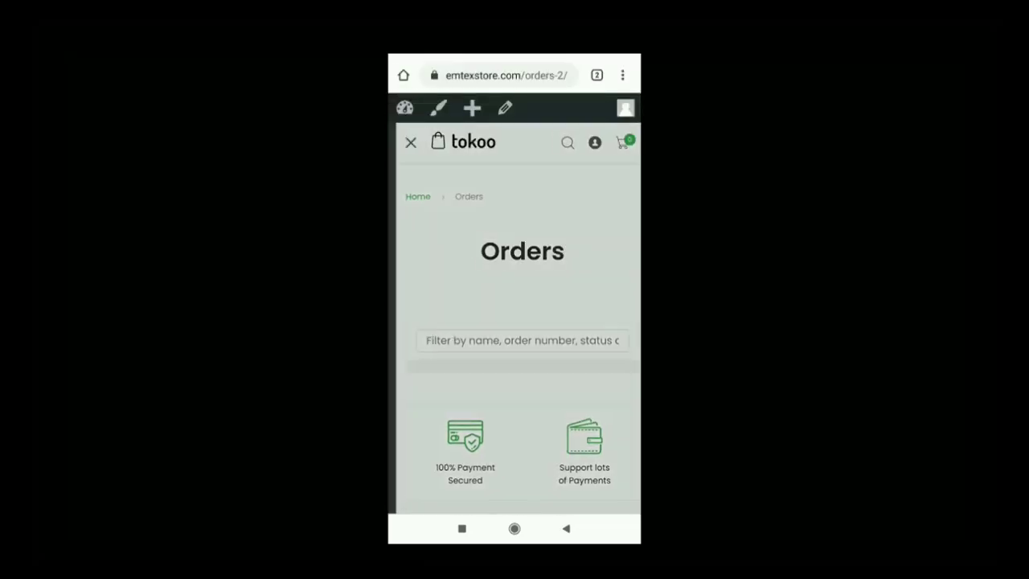
left_click(434, 224)
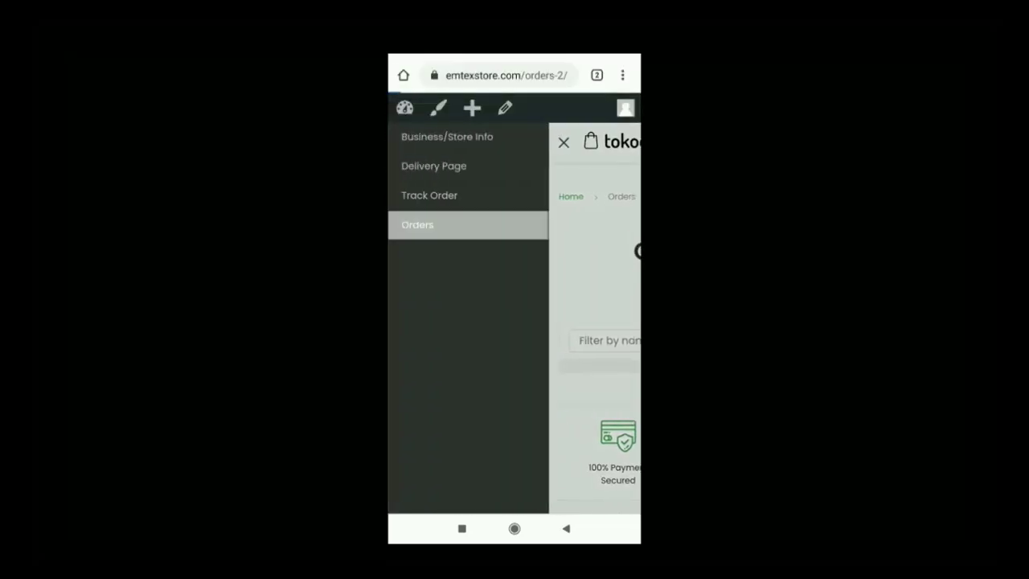